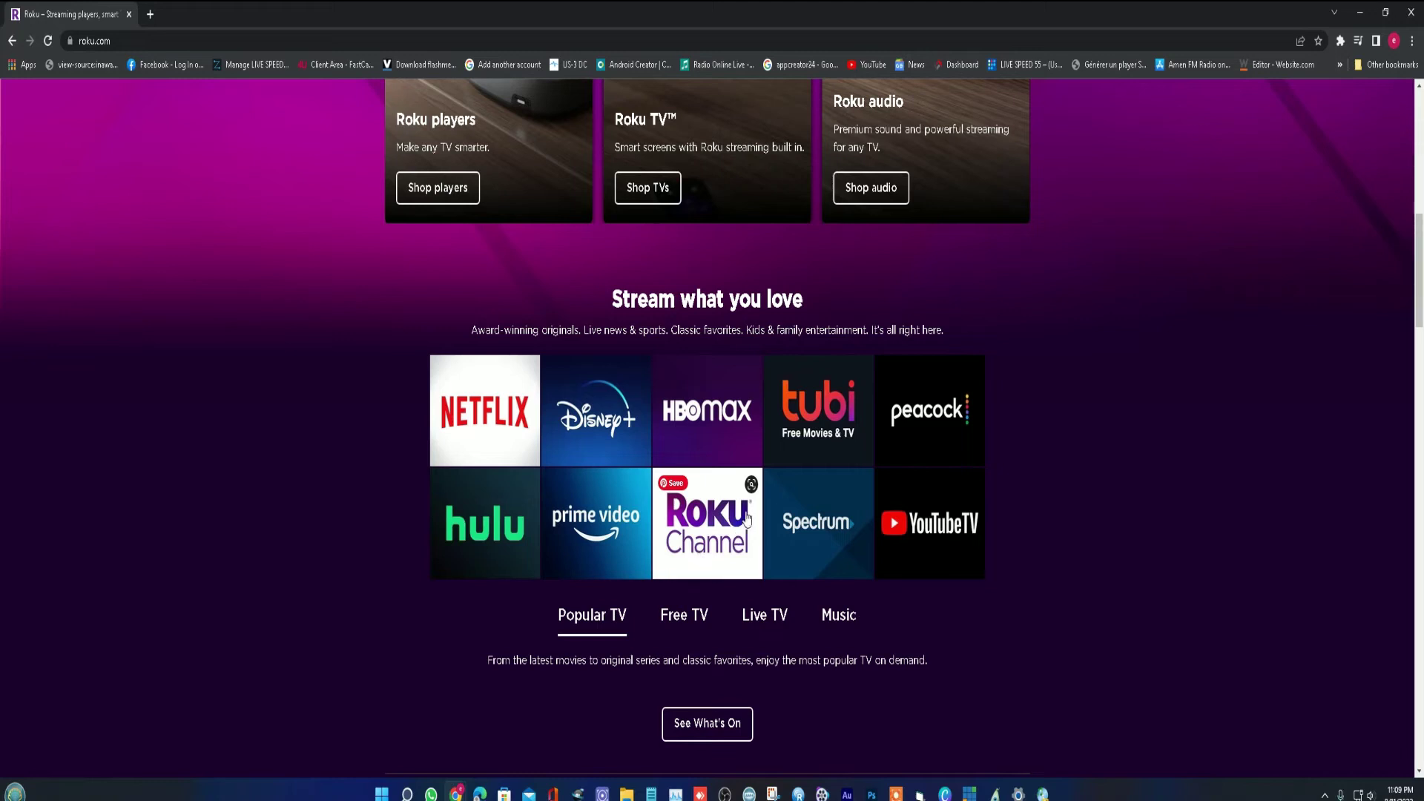
# Scroll down through the roku.com homepage and back up to the Streambar banner
pyautogui.scroll(-4, 800, 480)
pyautogui.scroll(-5, 800, 480)
pyautogui.scroll(-5, 801, 480)
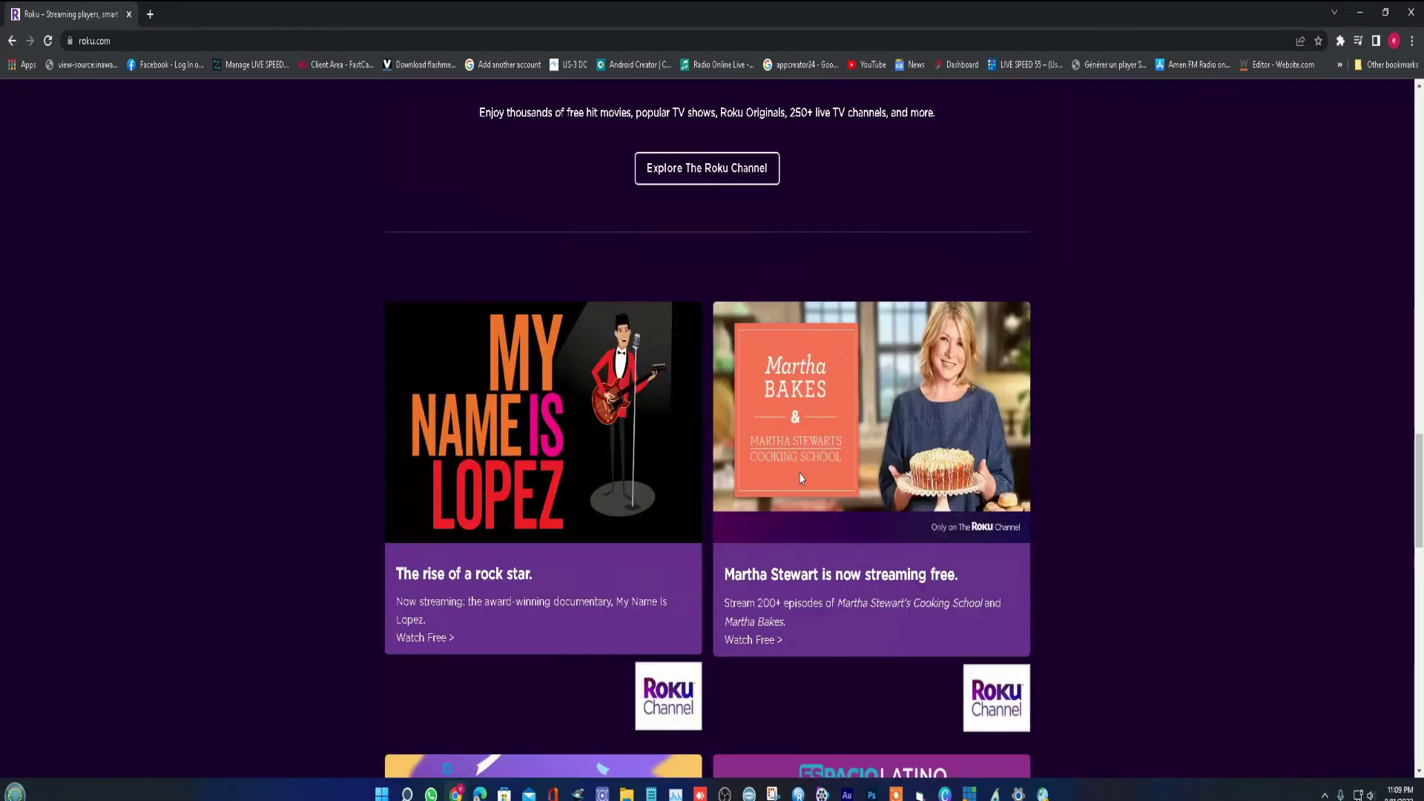
pyautogui.scroll(-2, 800, 480)
pyautogui.scroll(-1, 800, 479)
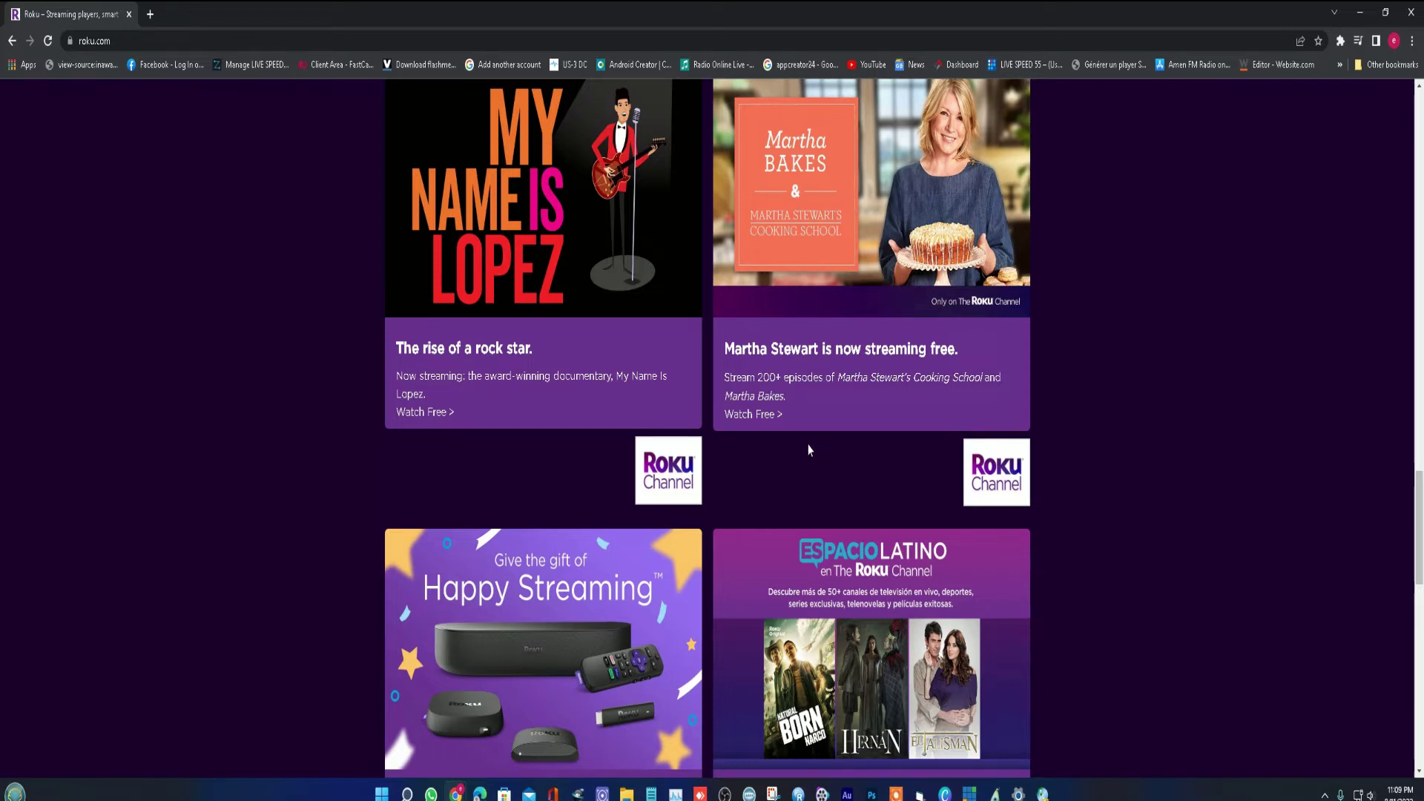
pyautogui.scroll(-4, 807, 455)
pyautogui.scroll(-4, 812, 466)
pyautogui.scroll(-4, 818, 477)
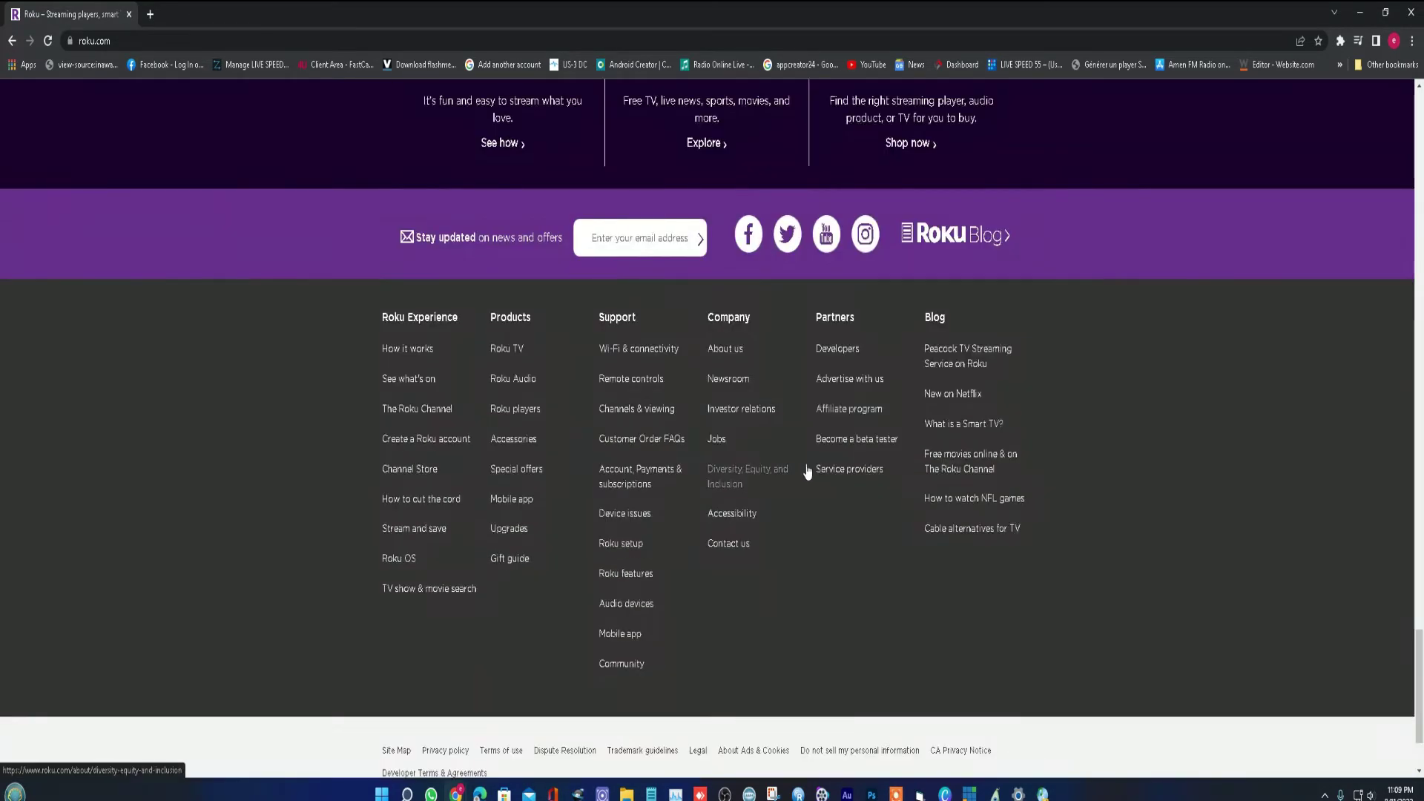
pyautogui.scroll(-1, 784, 477)
pyautogui.scroll(7, 784, 477)
pyautogui.scroll(8, 761, 326)
pyautogui.scroll(5, 761, 327)
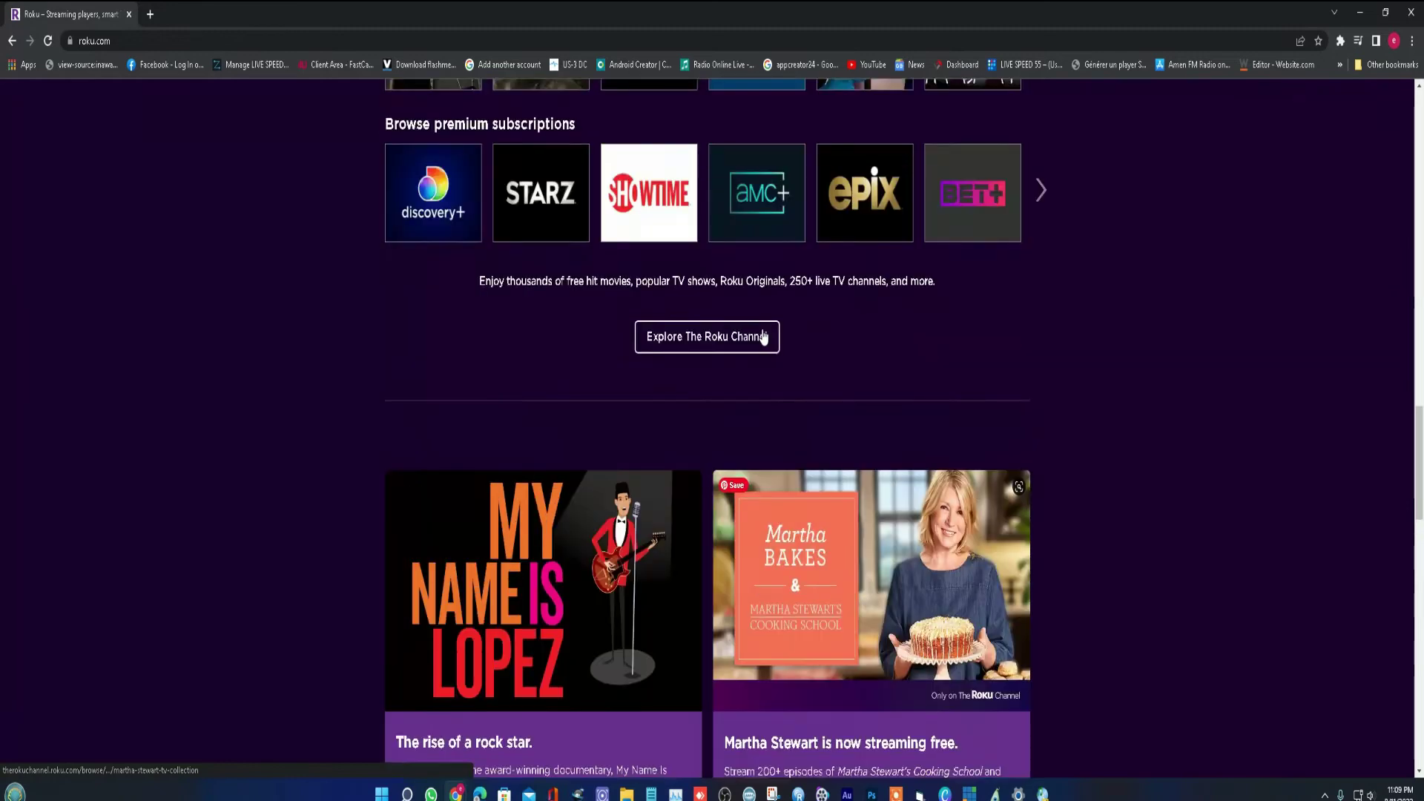
pyautogui.scroll(3, 667, 333)
pyautogui.scroll(4, 663, 332)
pyautogui.scroll(5, 662, 331)
pyautogui.scroll(5, 662, 331)
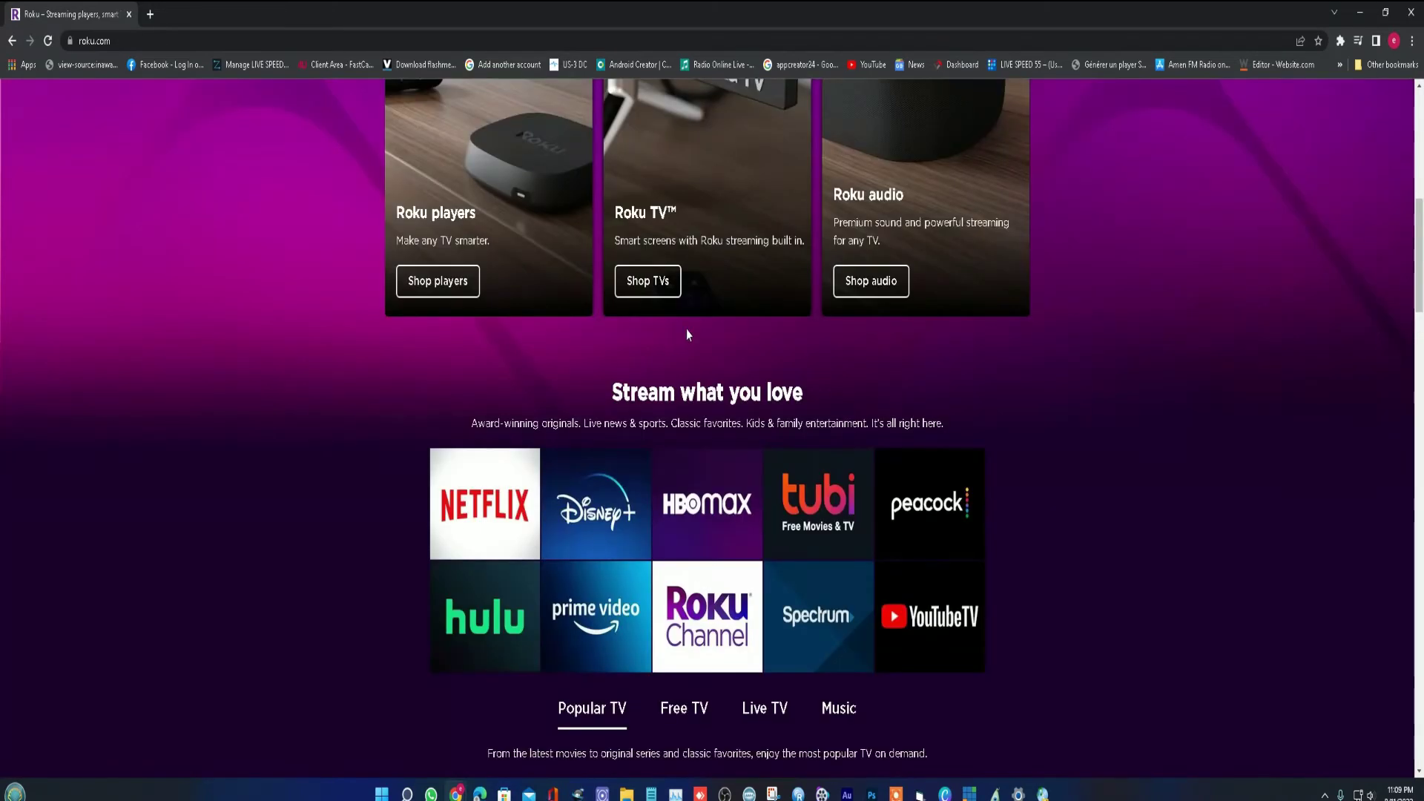
pyautogui.scroll(5, 662, 330)
pyautogui.scroll(4, 638, 341)
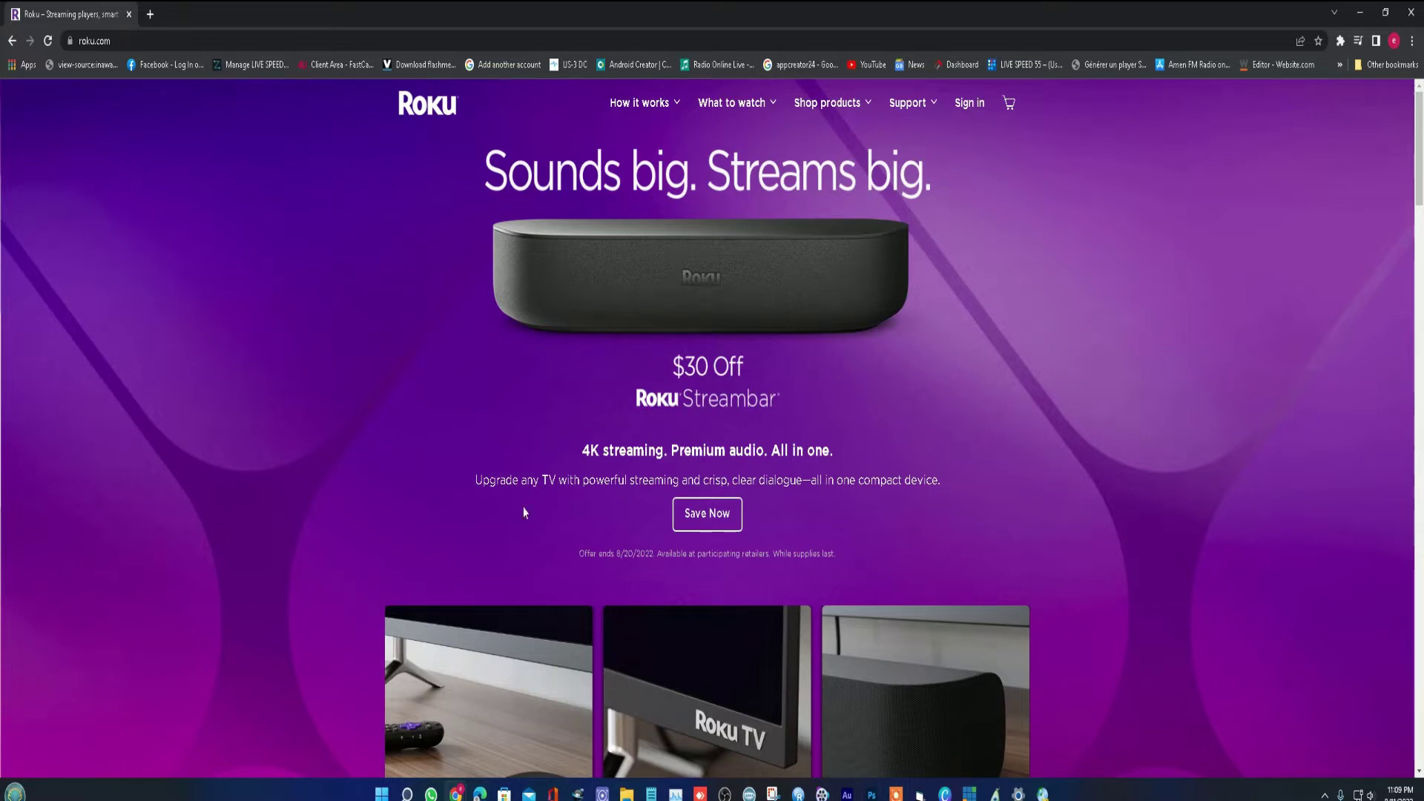
# Highlight the 'Upgrade any TV…' sentence under the Streambar heading
pyautogui.moveTo(477, 481); pyautogui.dragTo(938, 480)
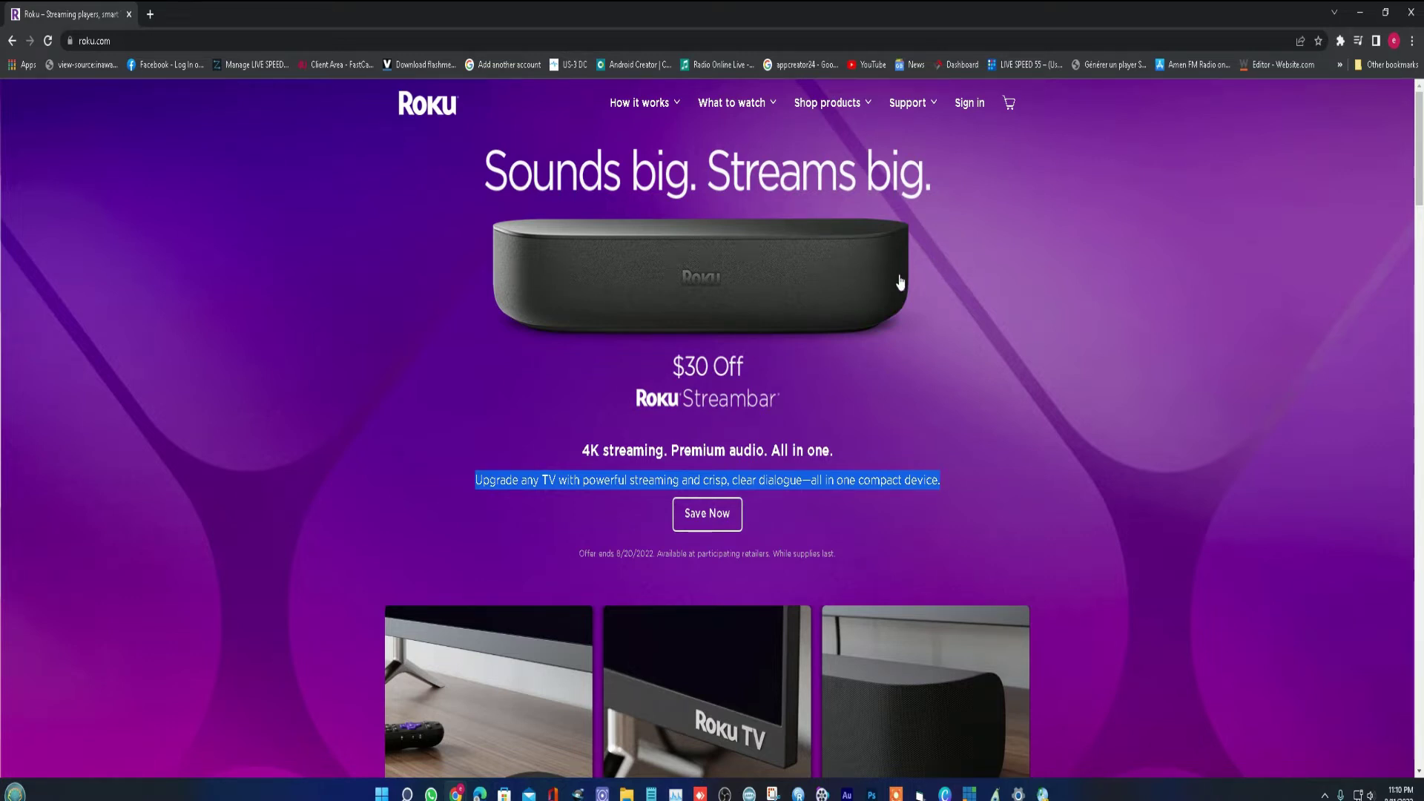
pyautogui.scroll(-3, 949, 318)
pyautogui.scroll(3, 969, 349)
pyautogui.click(975, 475)
pyautogui.moveTo(955, 485); pyautogui.dragTo(476, 480)
pyautogui.click(1090, 416)
pyautogui.moveTo(993, 481); pyautogui.dragTo(477, 483)
pyautogui.moveTo(583, 450); pyautogui.dragTo(827, 451)
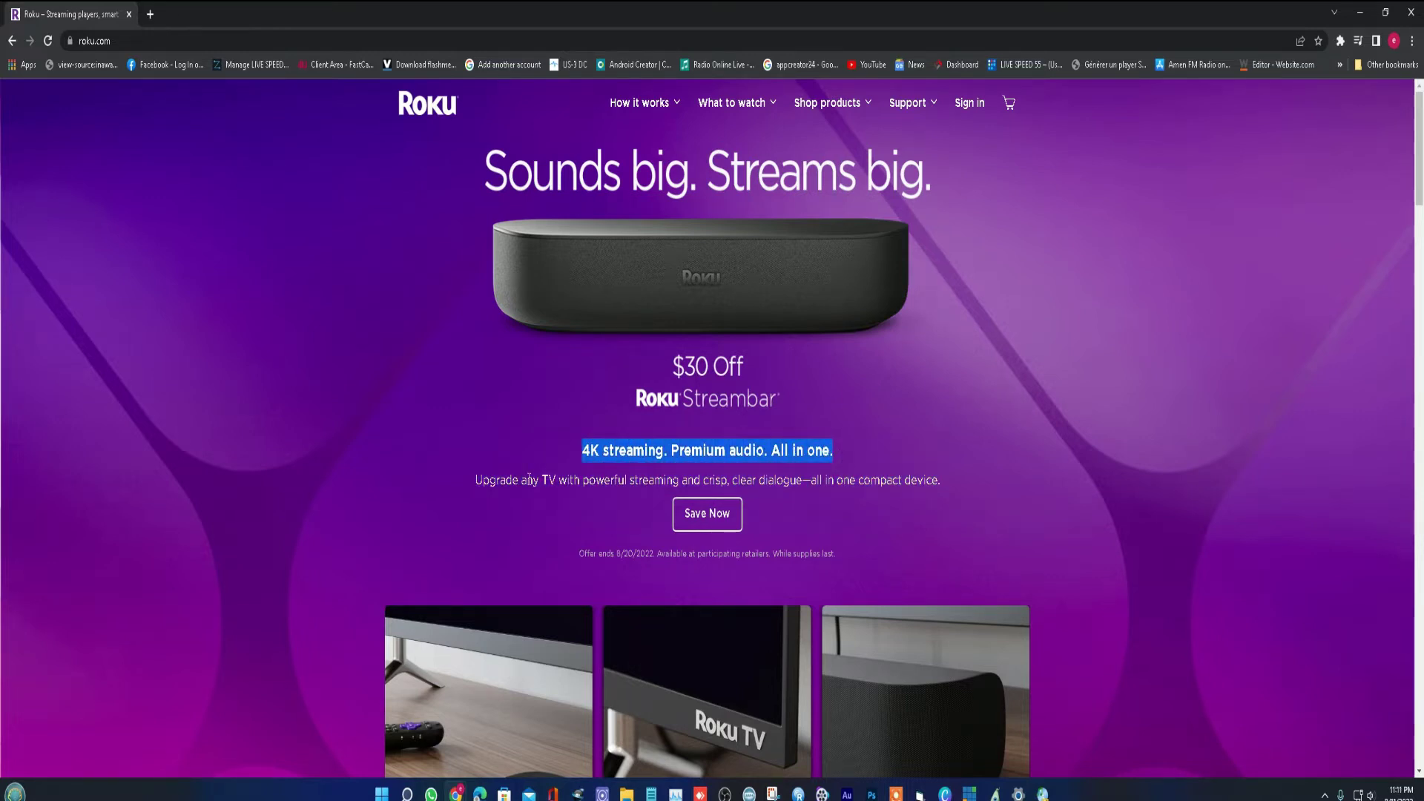
pyautogui.moveTo(478, 481); pyautogui.dragTo(630, 481)
pyautogui.moveTo(814, 451); pyautogui.dragTo(836, 473)
pyautogui.tripleClick(836, 479)
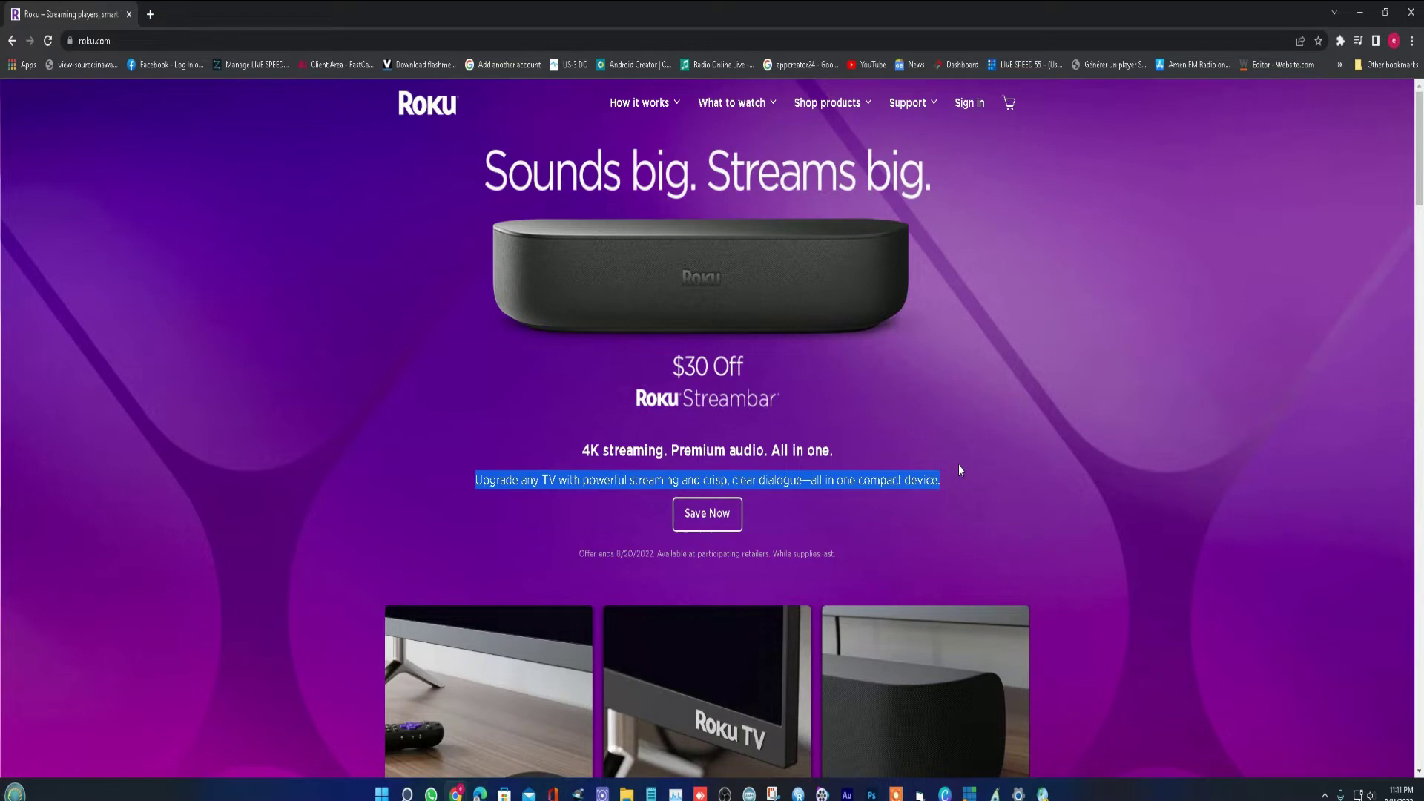
# Scroll past the product cards to the Netflix, Disney+, HBO Max and Hulu logo grid
pyautogui.scroll(-4, 959, 489)
pyautogui.scroll(-1, 897, 502)
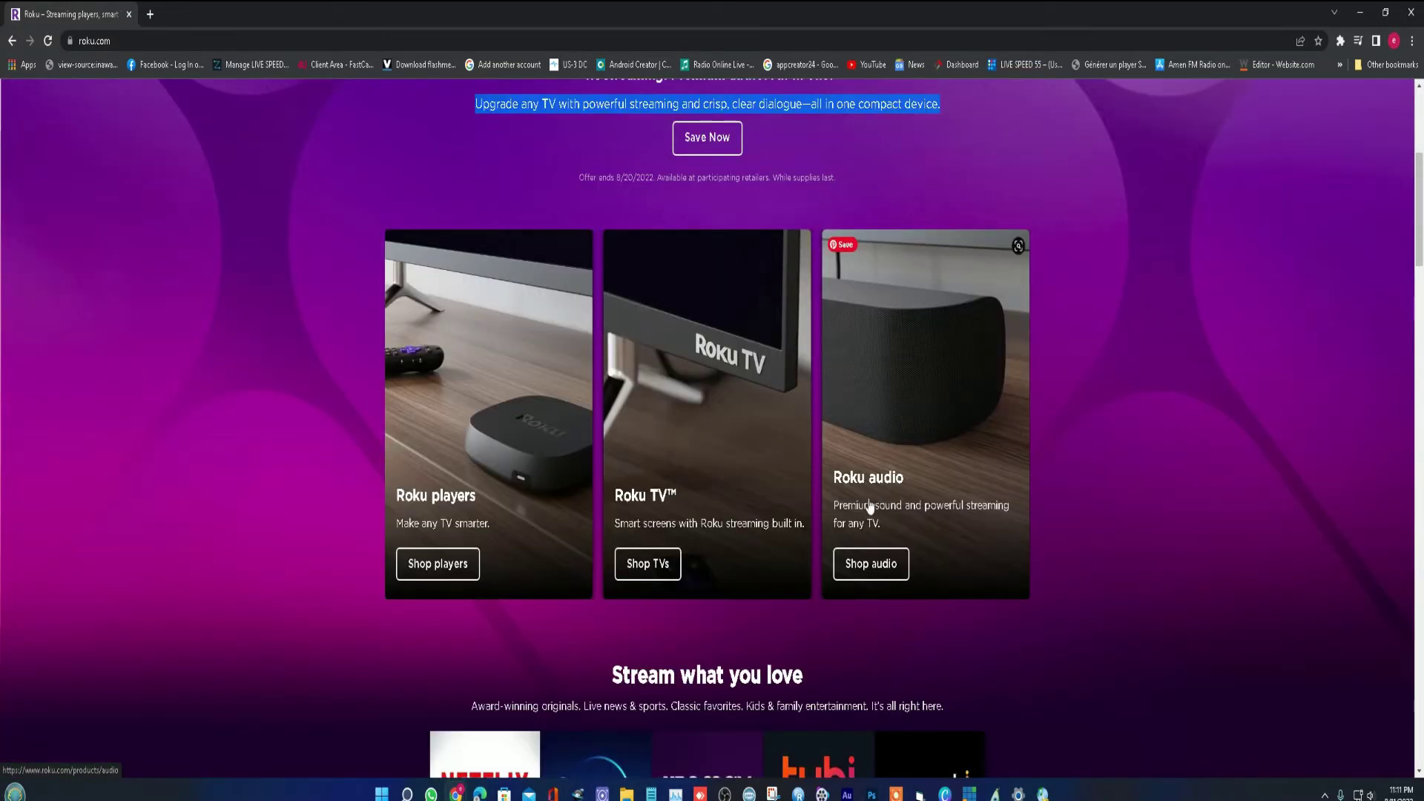
pyautogui.scroll(-3, 851, 505)
pyautogui.scroll(-2, 852, 505)
pyautogui.moveTo(706, 411)
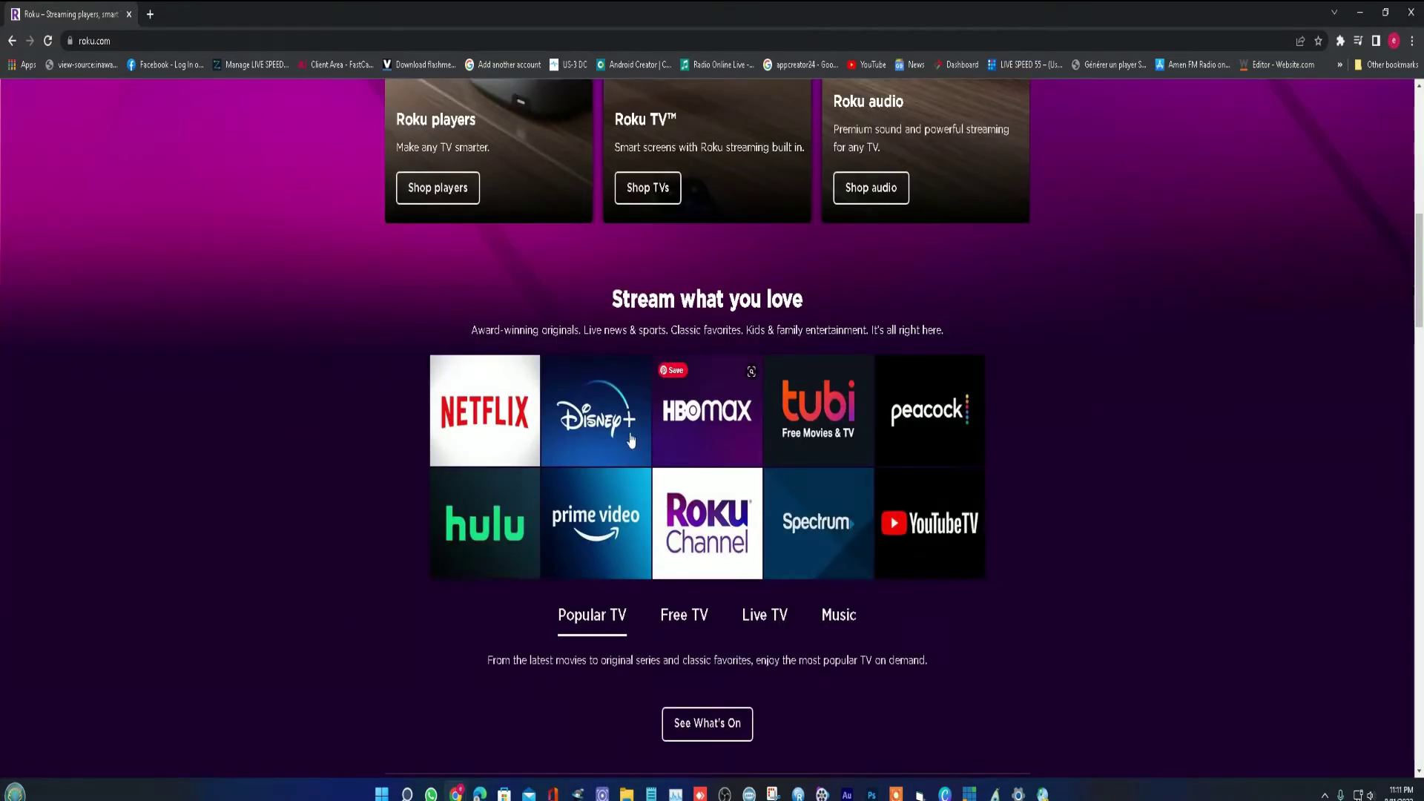
pyautogui.scroll(-1, 552, 460)
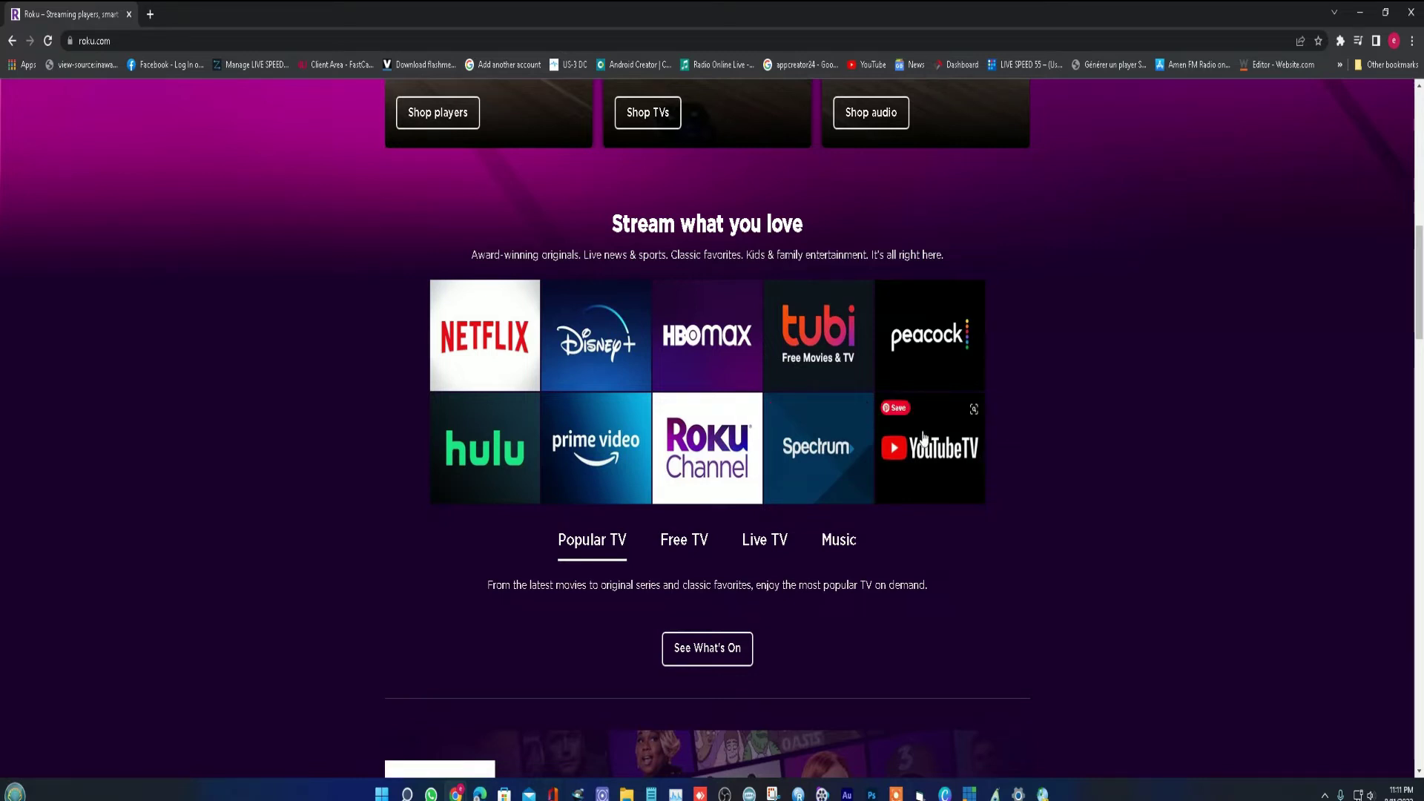
pyautogui.moveTo(706, 523)
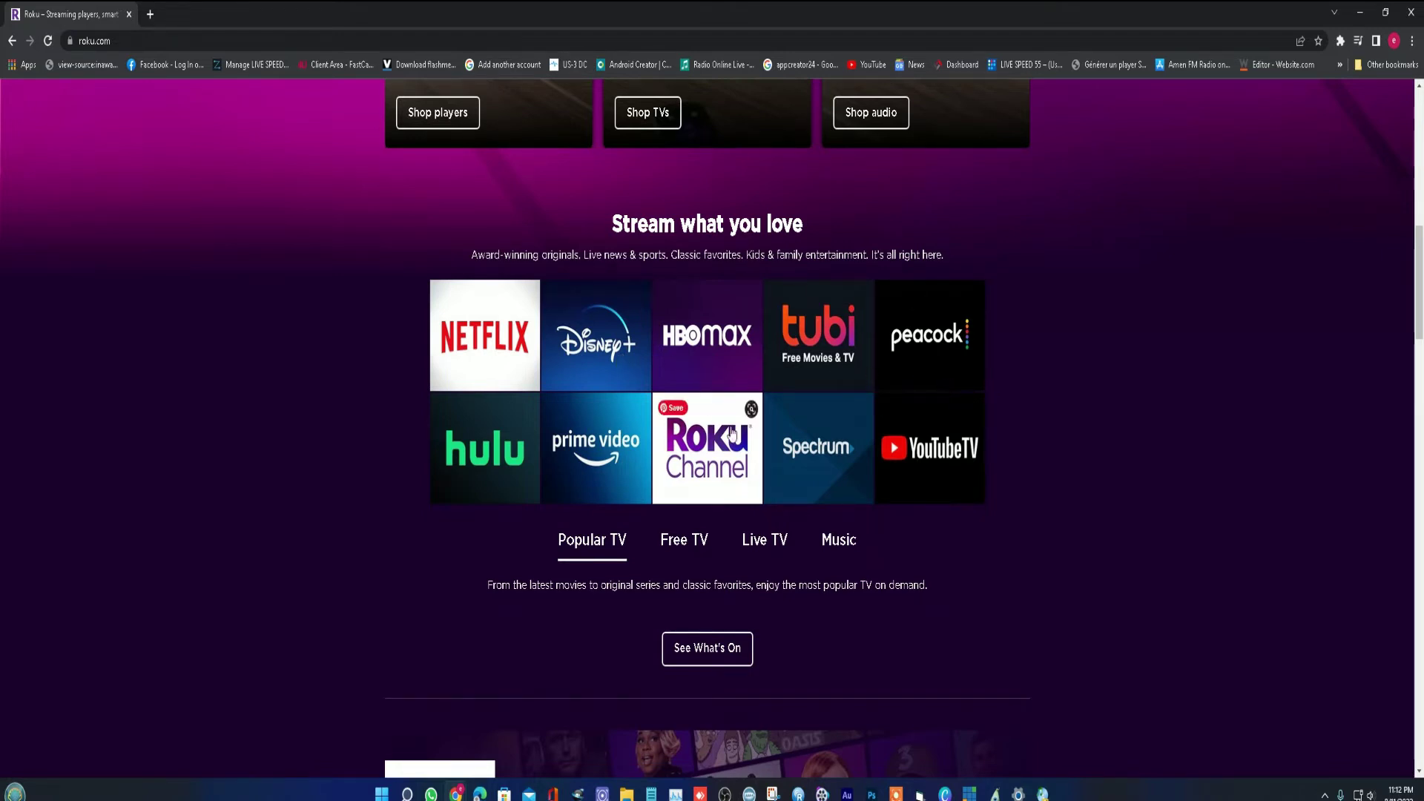
# Advance Browse premium subscriptions three sets to show MotorTrend through BBC Select and Topic
pyautogui.scroll(-2, 966, 478)
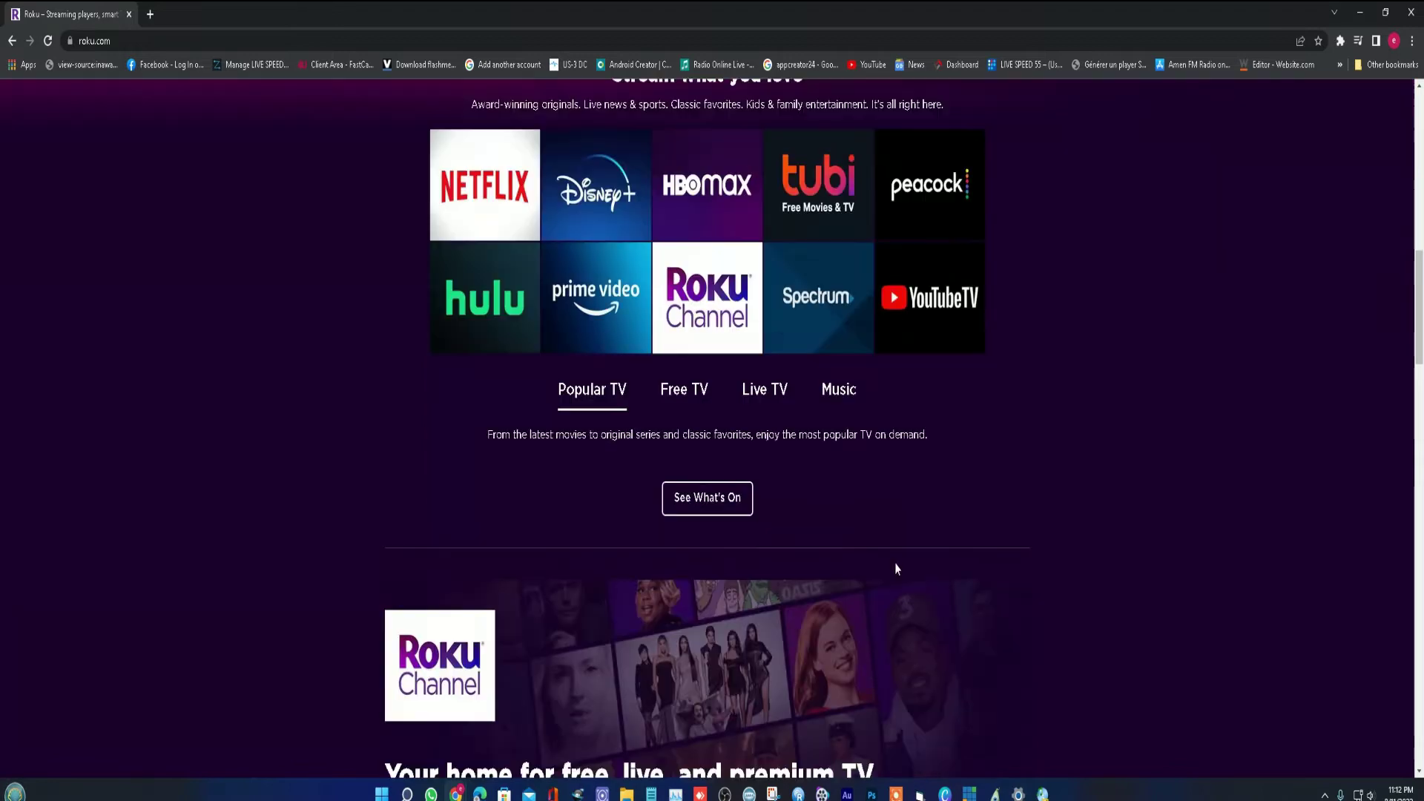
pyautogui.scroll(-2, 894, 563)
pyautogui.scroll(-1, 874, 549)
pyautogui.scroll(-3, 816, 537)
pyautogui.scroll(-1, 804, 532)
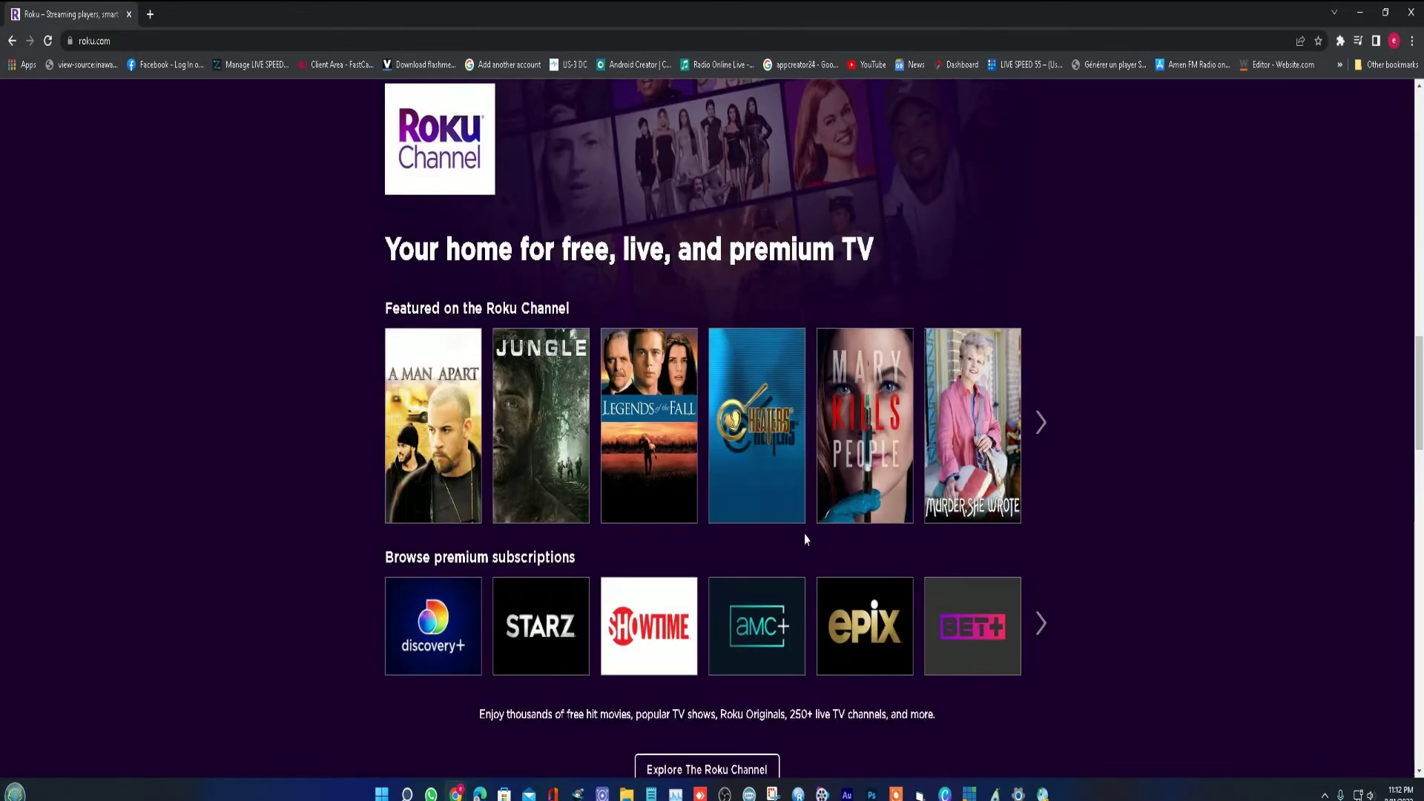
pyautogui.scroll(-2, 804, 533)
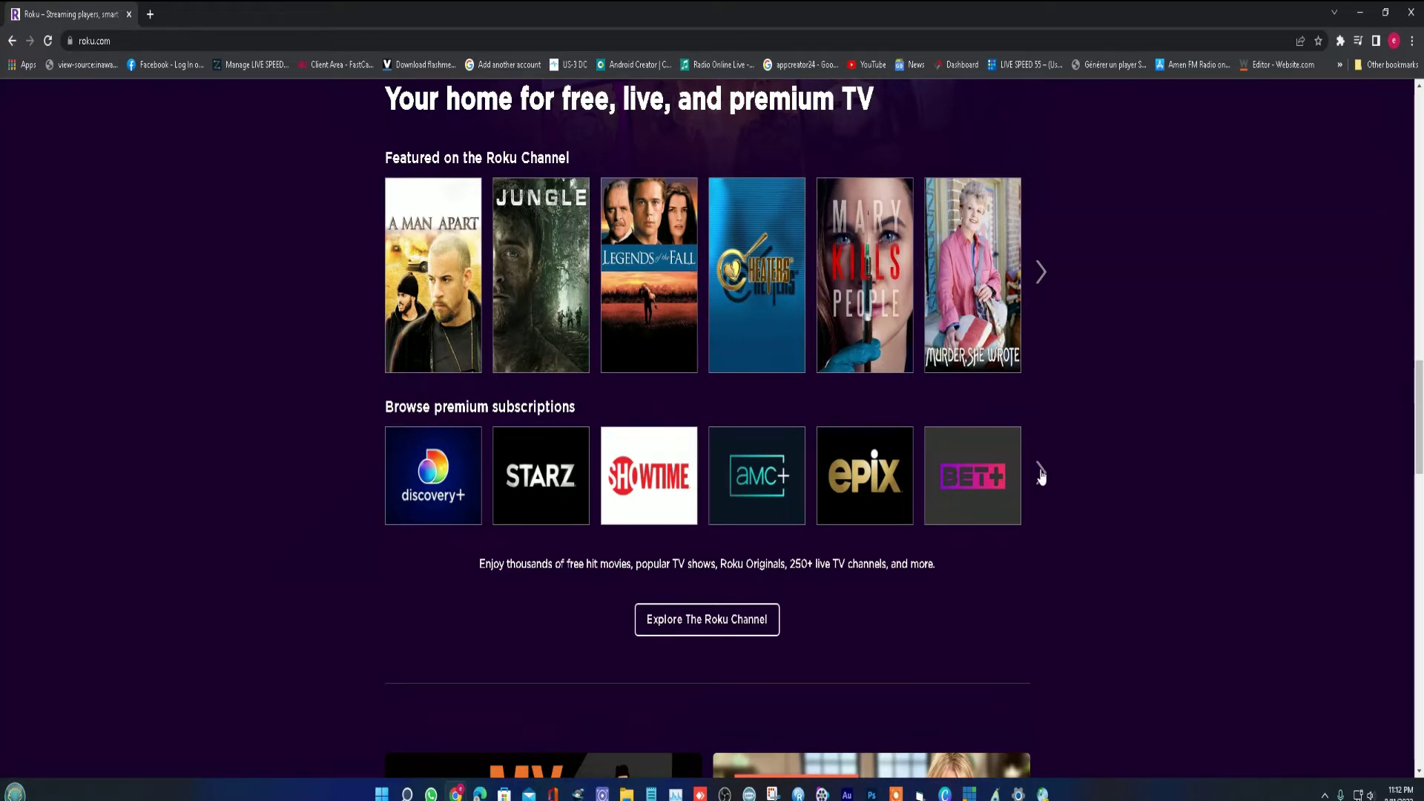
pyautogui.click(1041, 473)
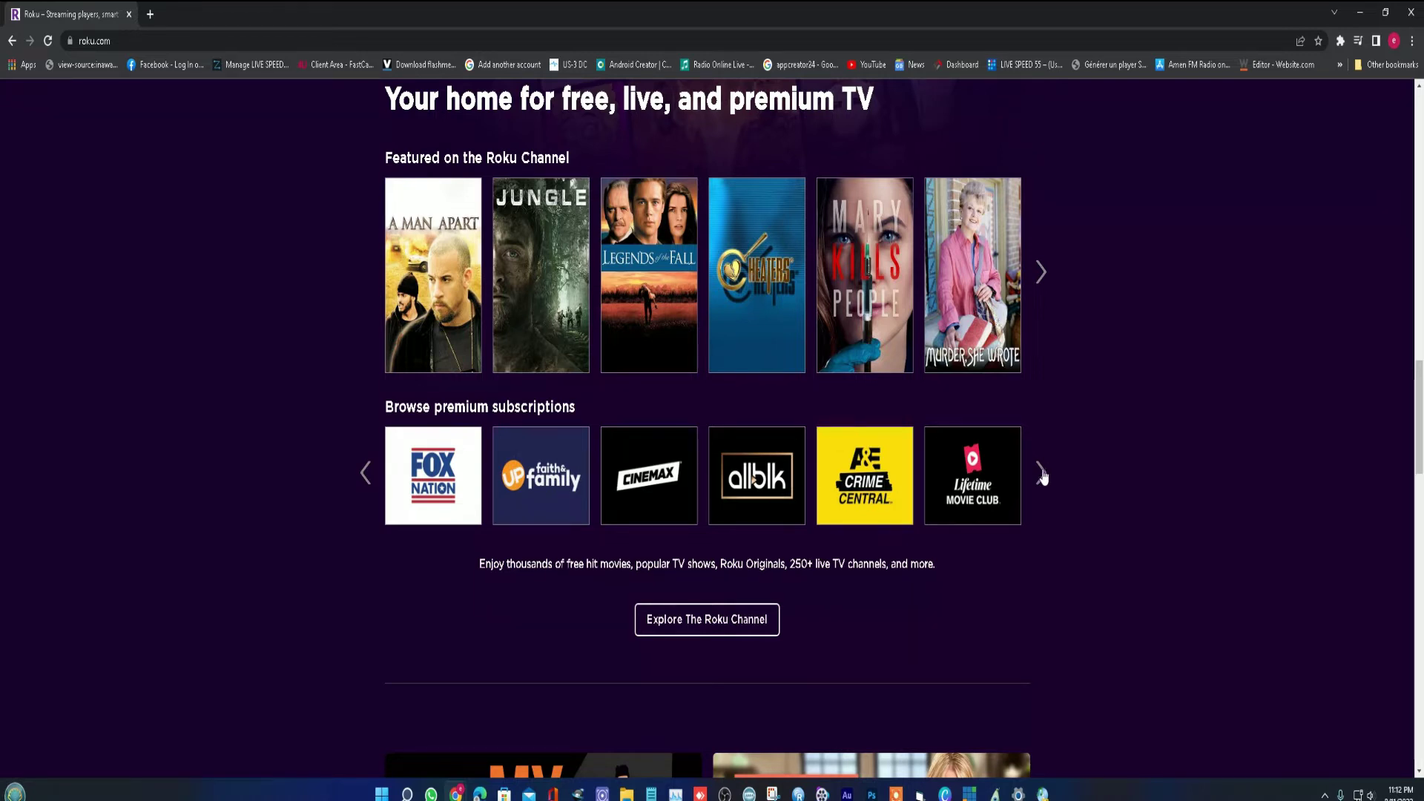
pyautogui.click(1041, 475)
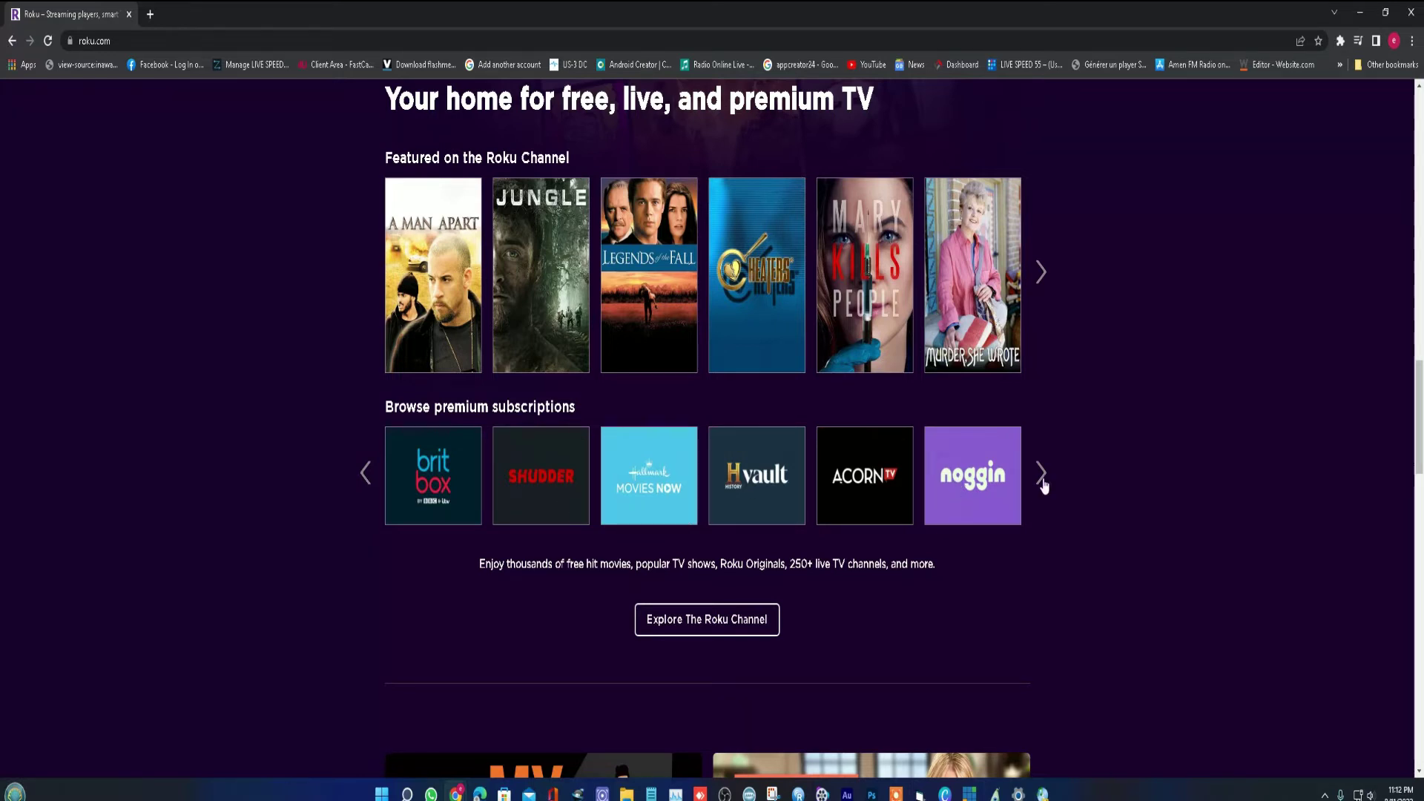
pyautogui.click(1041, 475)
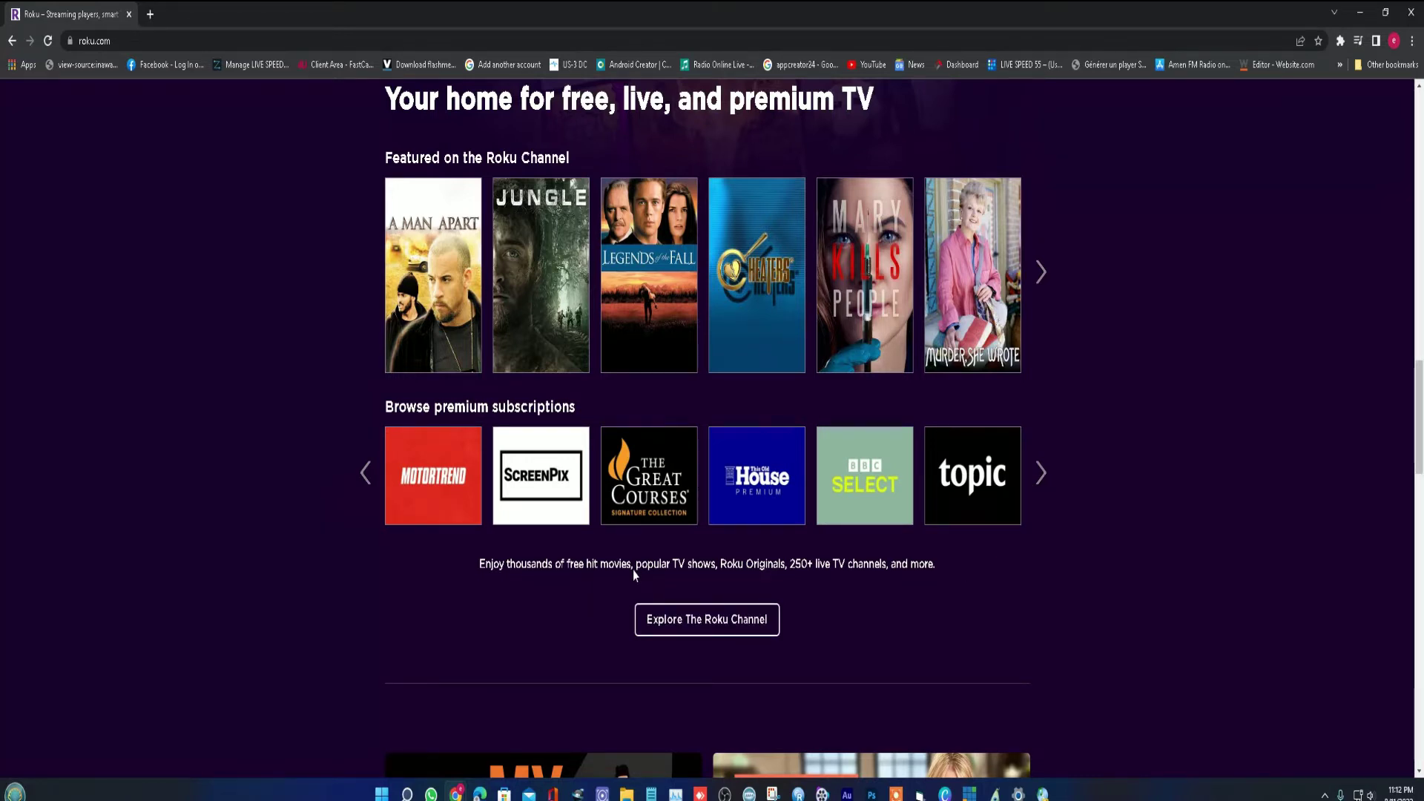
# Scroll the homepage down to the footer
pyautogui.scroll(-1, 1000, 563)
pyautogui.scroll(-5, 1000, 563)
pyautogui.scroll(-1, 848, 552)
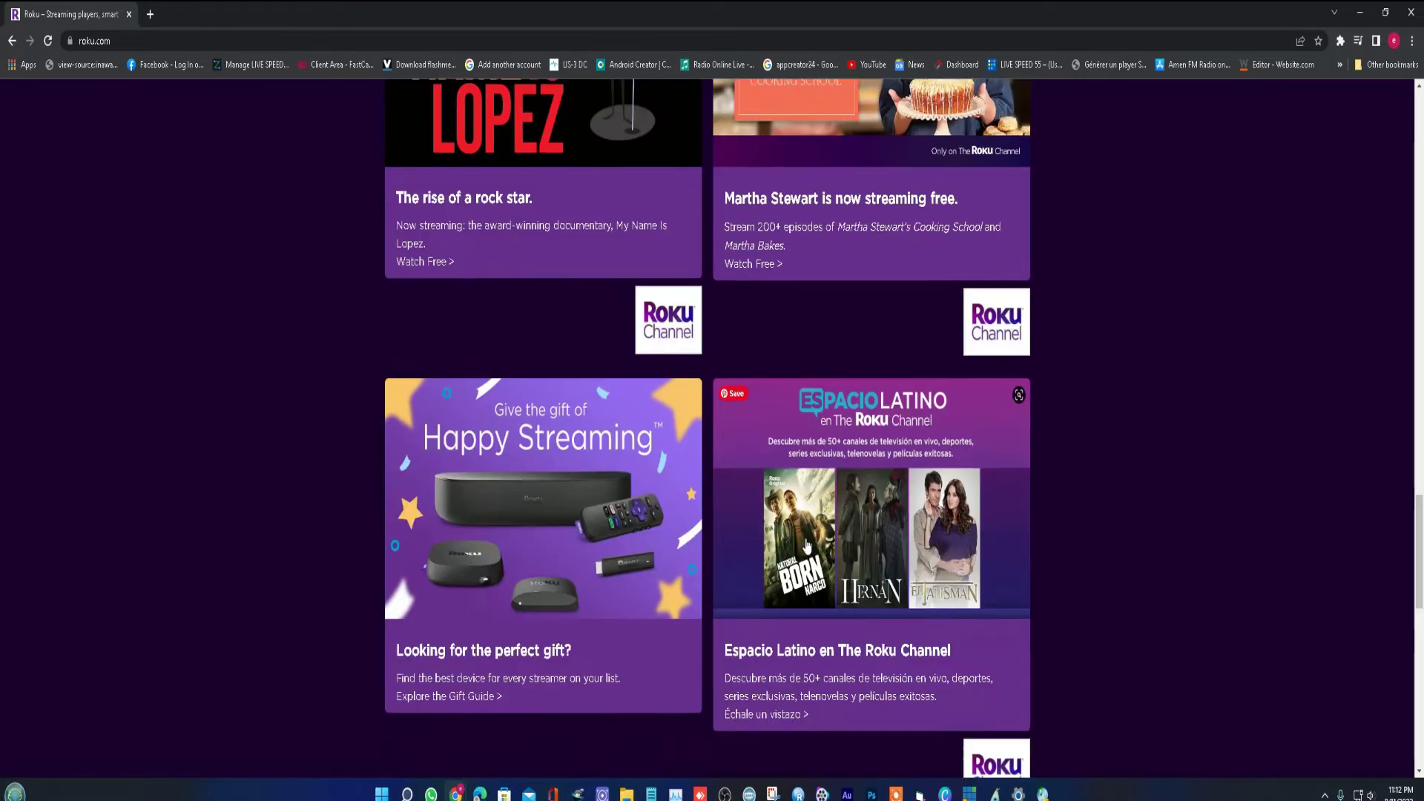
pyautogui.scroll(-5, 823, 545)
pyautogui.scroll(-1, 811, 538)
pyautogui.scroll(-3, 764, 535)
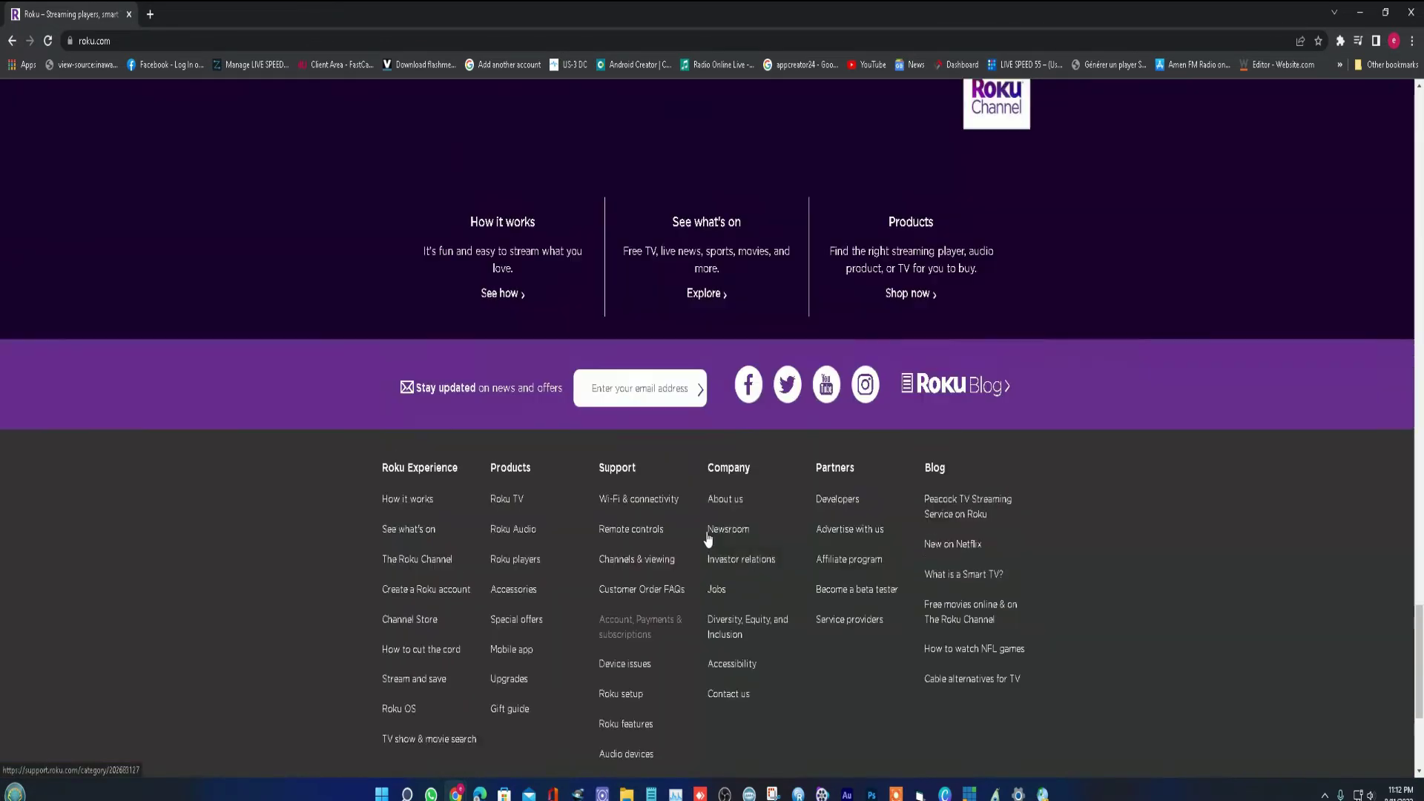
# Scroll back to the Streambar banner and select the roku.com address
pyautogui.scroll(10, 715, 519)
pyautogui.scroll(5, 709, 507)
pyautogui.scroll(-3, 706, 508)
pyautogui.scroll(4, 710, 508)
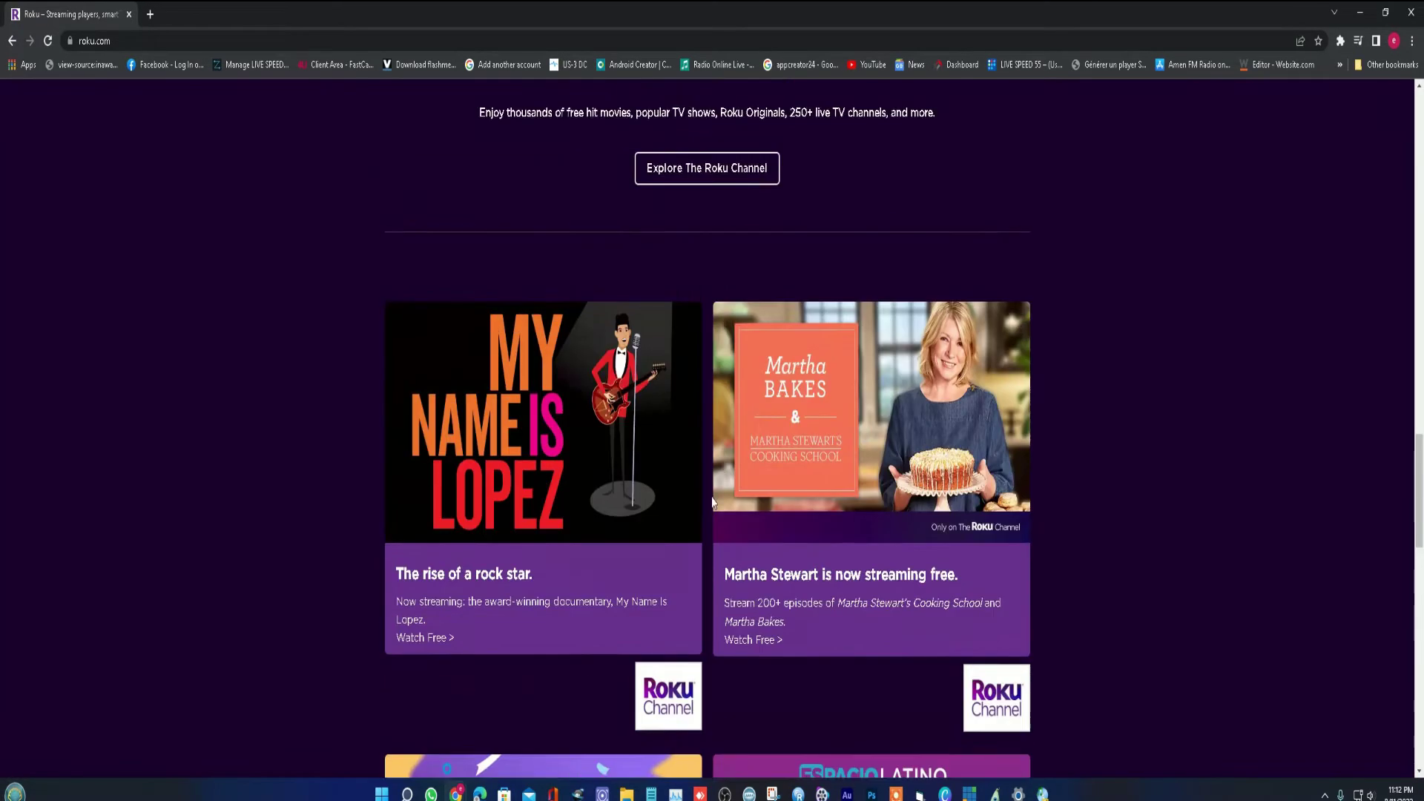
pyautogui.scroll(3, 715, 490)
pyautogui.scroll(4, 718, 482)
pyautogui.scroll(5, 717, 496)
pyautogui.scroll(5, 718, 502)
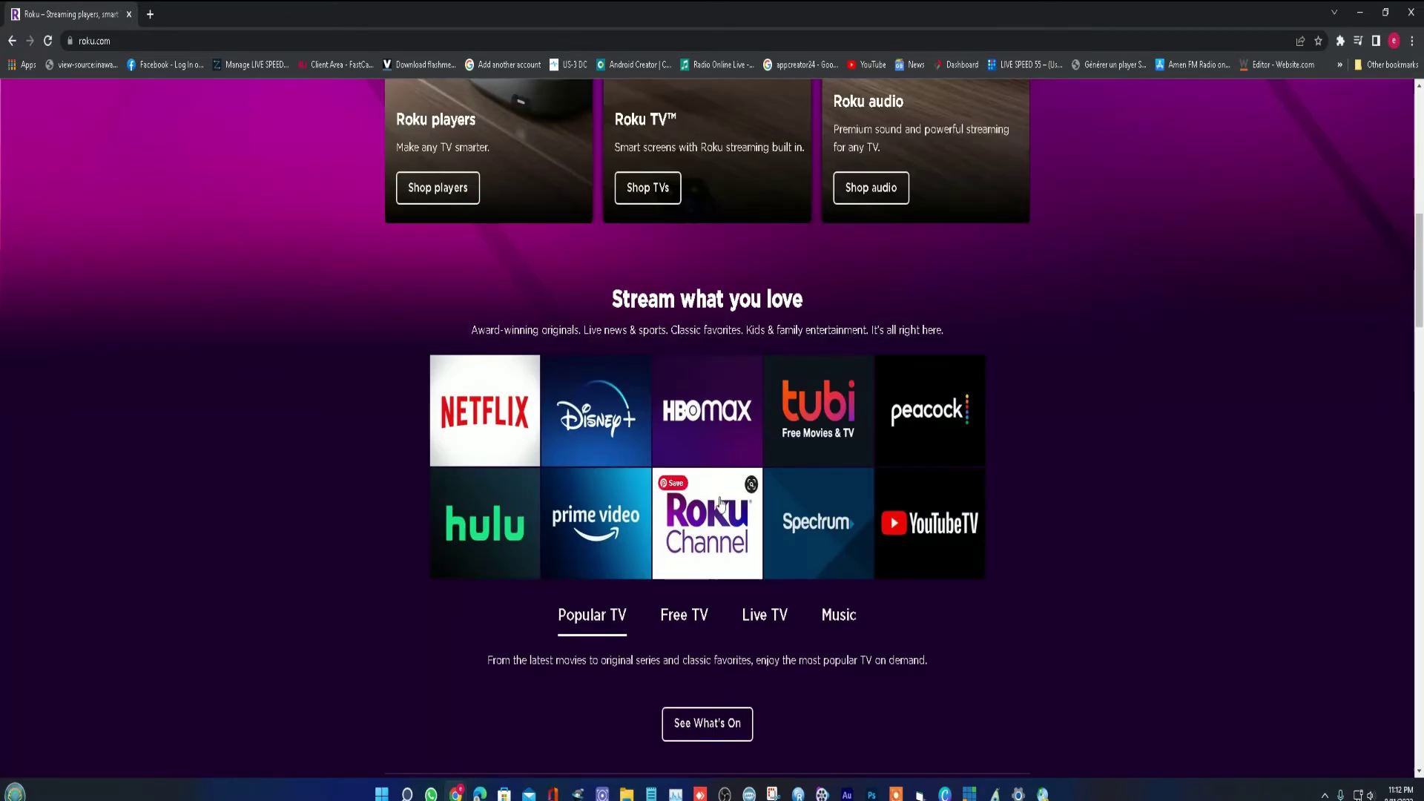
pyautogui.scroll(6, 719, 503)
pyautogui.scroll(4, 719, 503)
pyautogui.scroll(1, 721, 505)
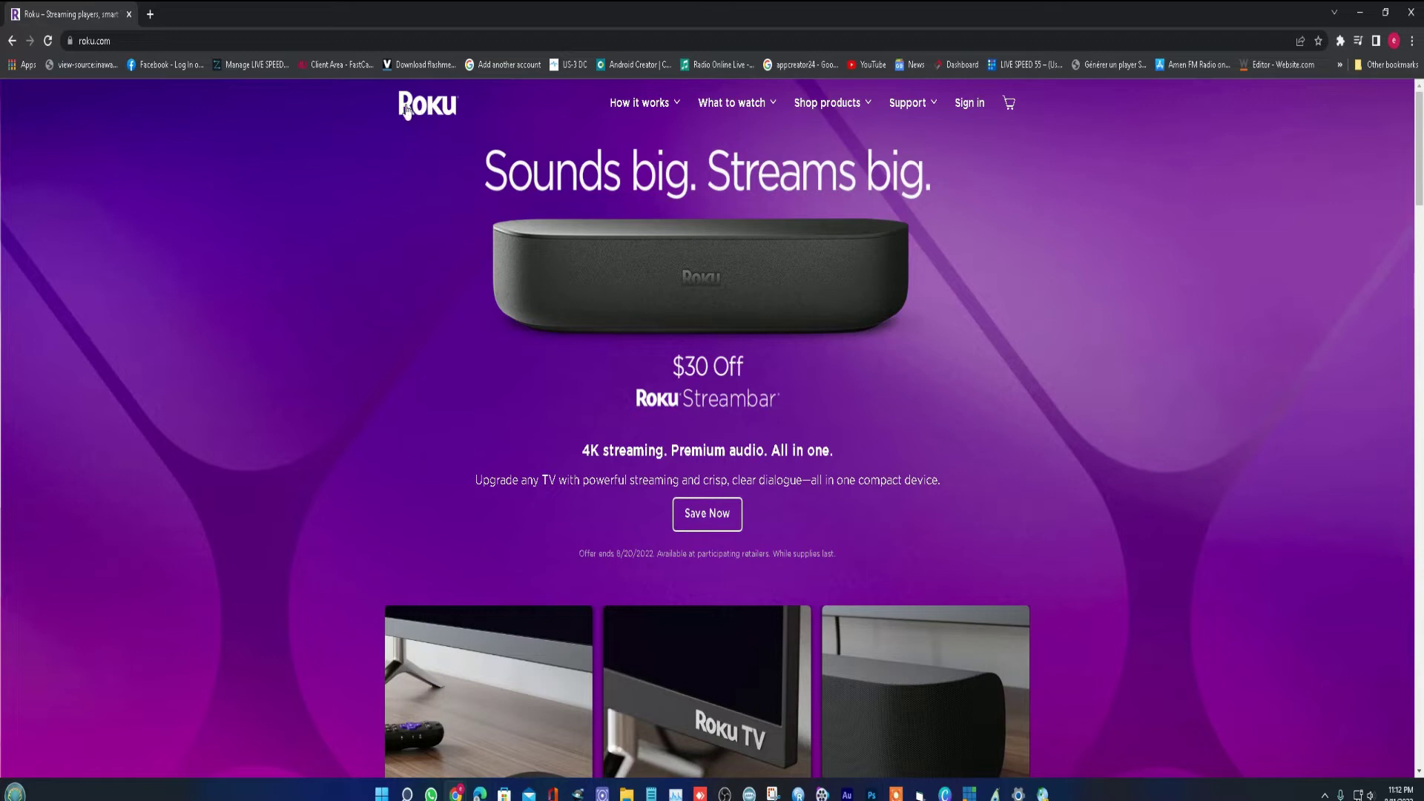
pyautogui.click(113, 42)
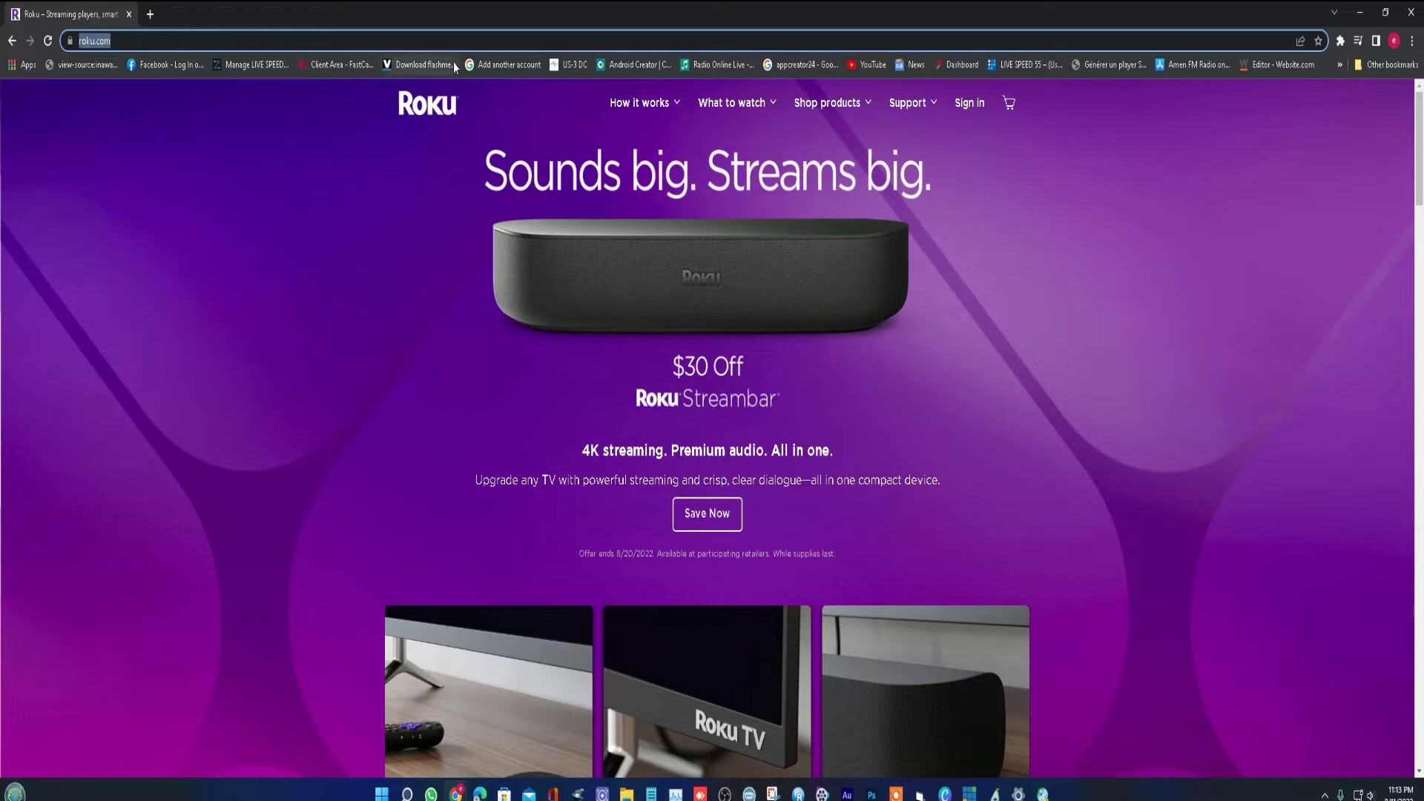
# Scroll down to the footer area and select the 'See what's on' heading
pyautogui.scroll(-4, 733, 348)
pyautogui.scroll(-2, 733, 349)
pyautogui.scroll(-5, 733, 348)
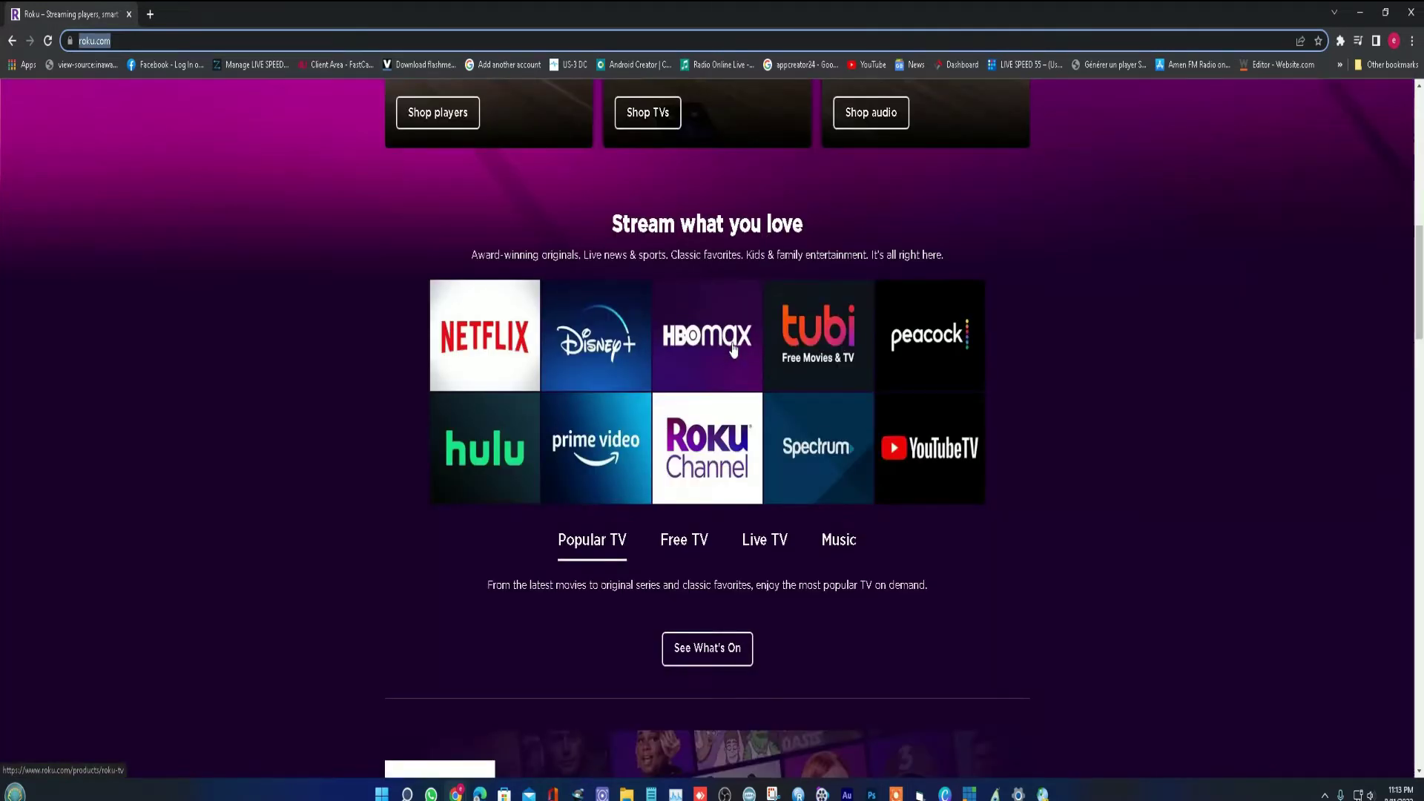
pyautogui.scroll(-3, 720, 337)
pyautogui.scroll(-2, 712, 330)
pyautogui.scroll(-2, 816, 330)
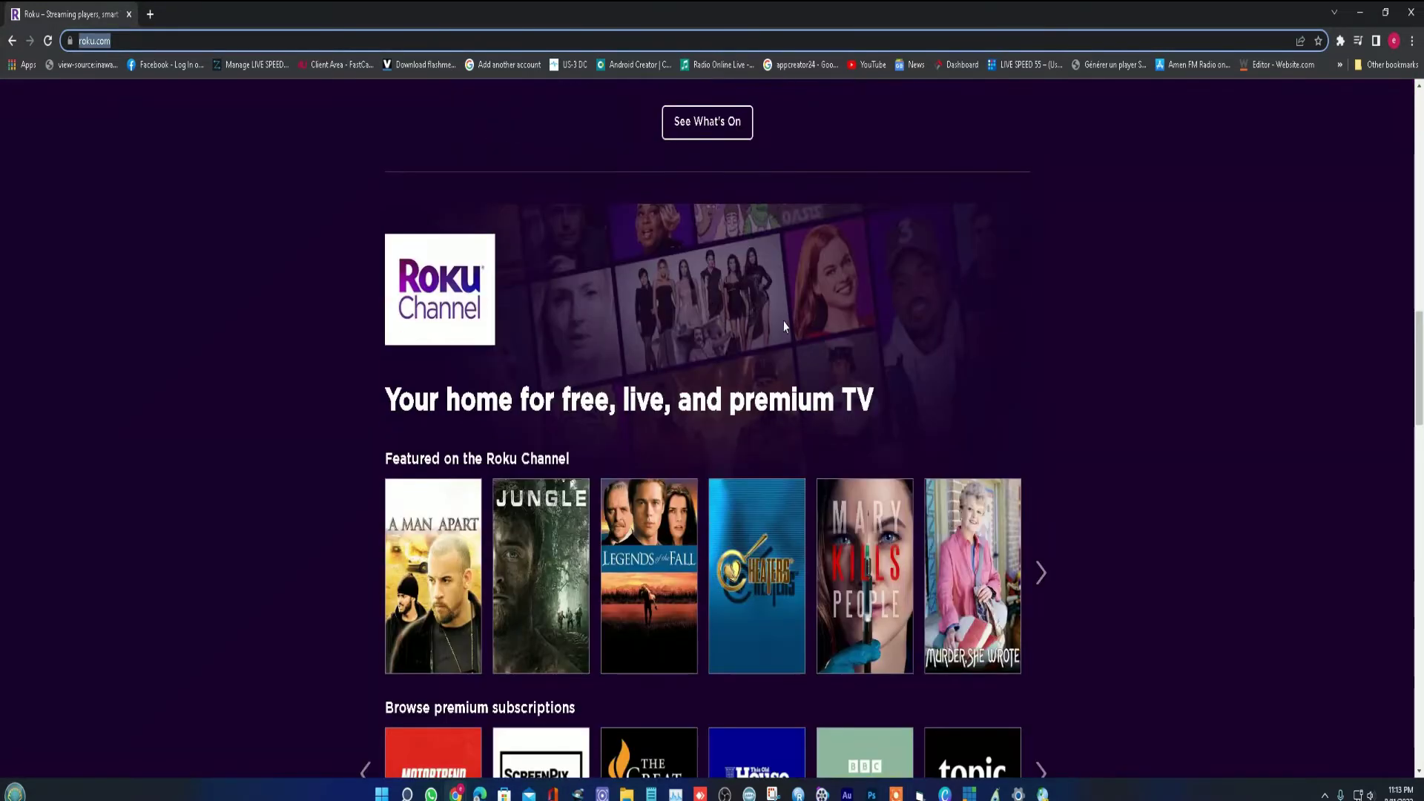
pyautogui.scroll(-1, 753, 337)
pyautogui.scroll(-4, 746, 343)
pyautogui.scroll(-5, 727, 334)
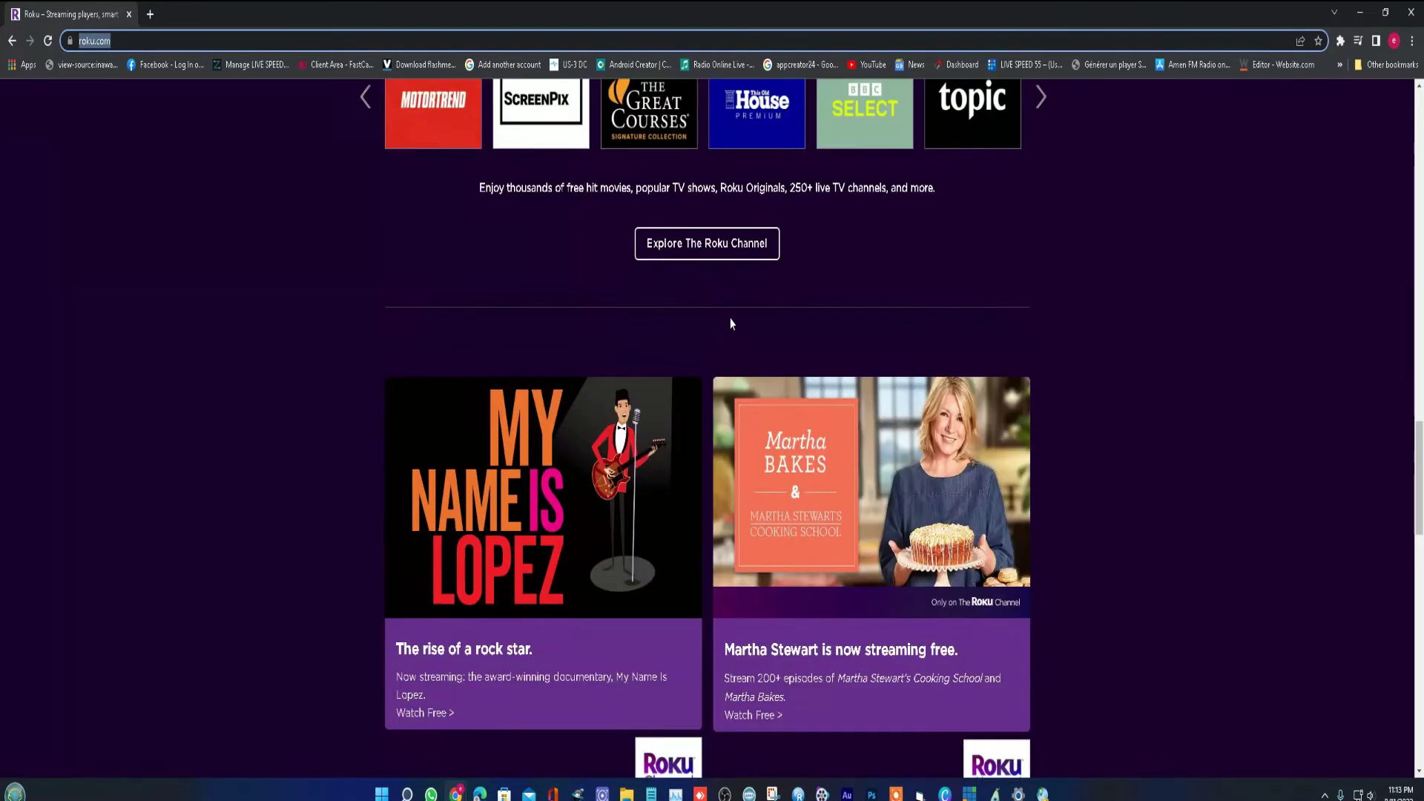
pyautogui.scroll(-1, 730, 324)
pyautogui.scroll(-2, 723, 337)
pyautogui.scroll(-2, 716, 353)
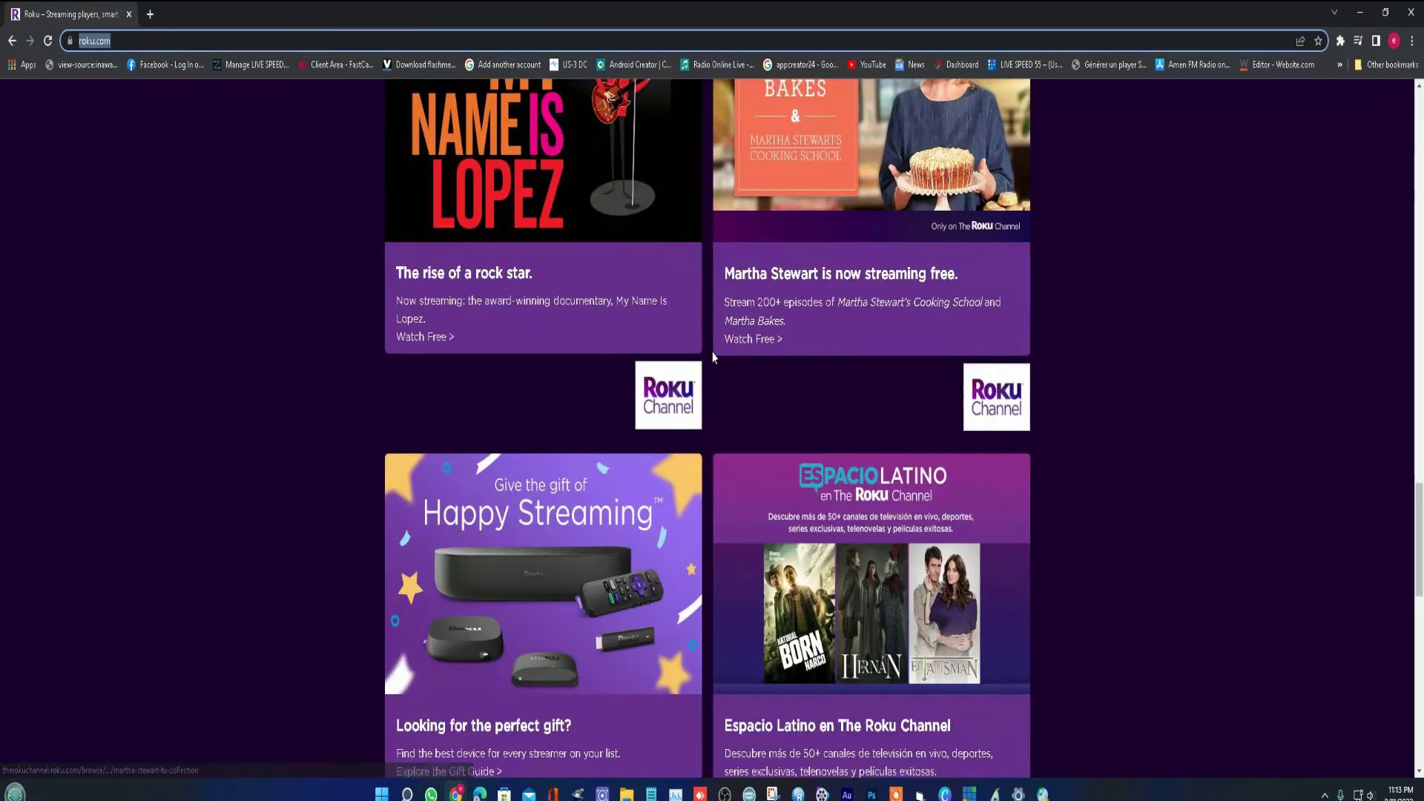
pyautogui.scroll(-3, 712, 357)
pyautogui.scroll(-2, 710, 357)
pyautogui.scroll(-1, 710, 357)
pyautogui.scroll(-2, 711, 356)
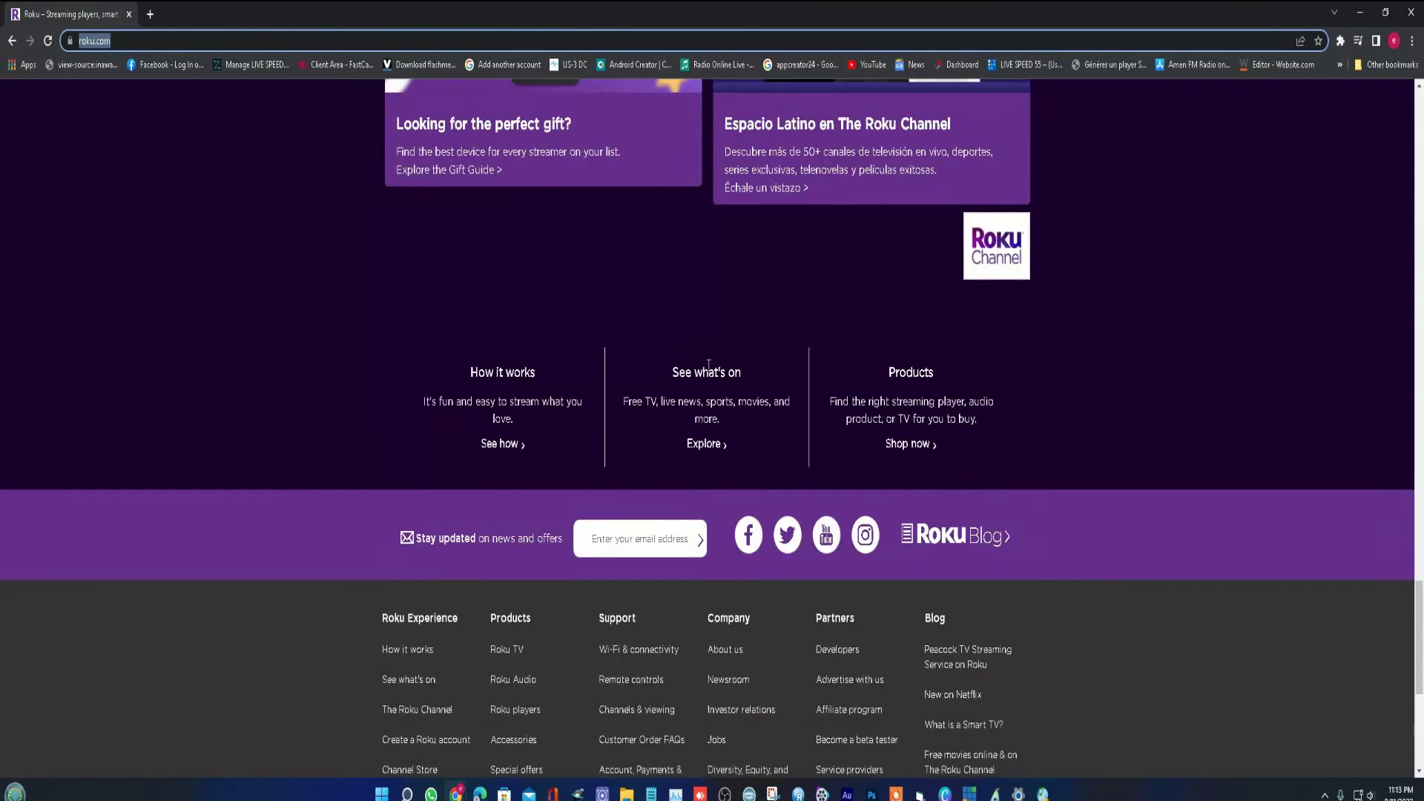
pyautogui.moveTo(741, 380); pyautogui.dragTo(672, 373)
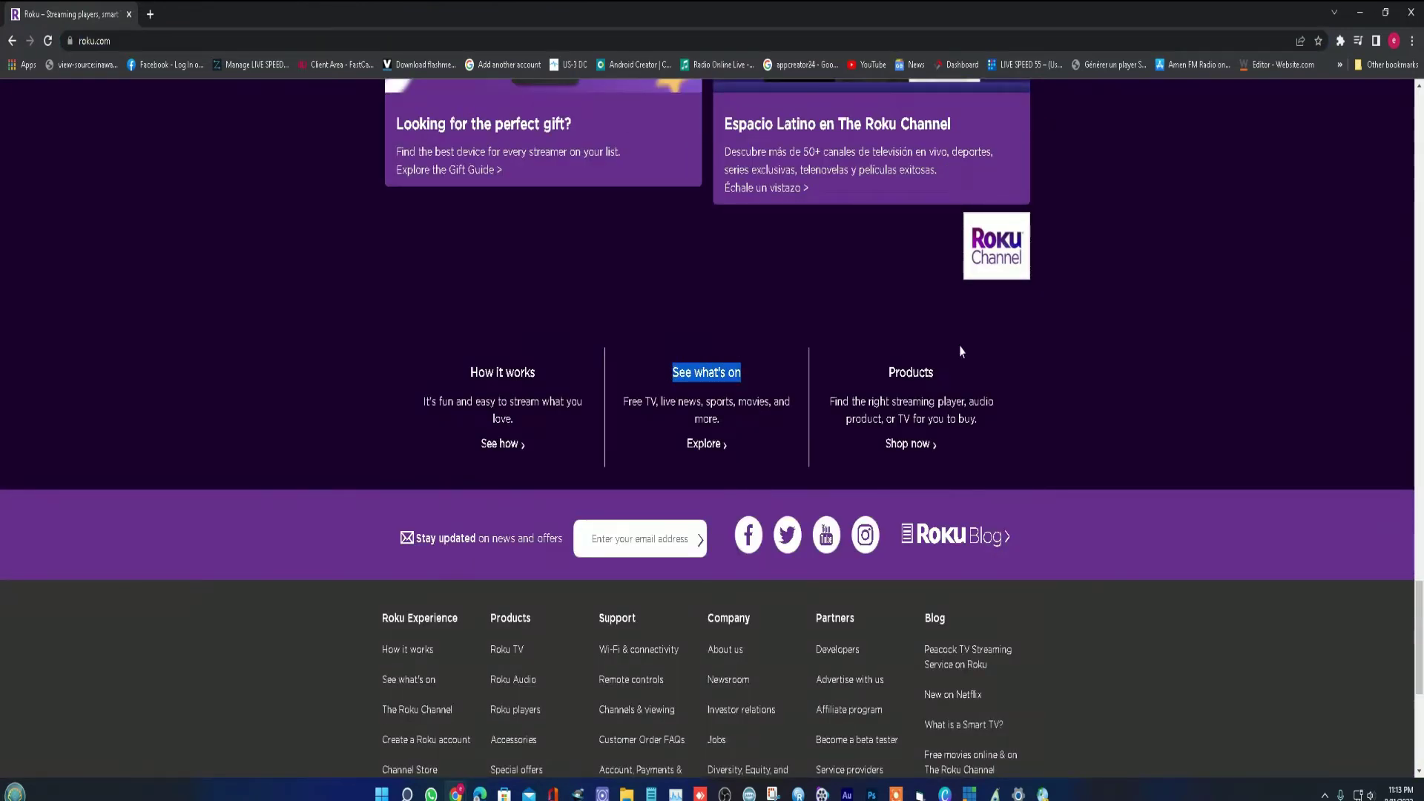
# Scroll back up to the Streambar banner at the top of the homepage
pyautogui.scroll(4, 942, 311)
pyautogui.scroll(4, 964, 304)
pyautogui.scroll(4, 1013, 309)
pyautogui.scroll(4, 1013, 309)
pyautogui.scroll(4, 1016, 313)
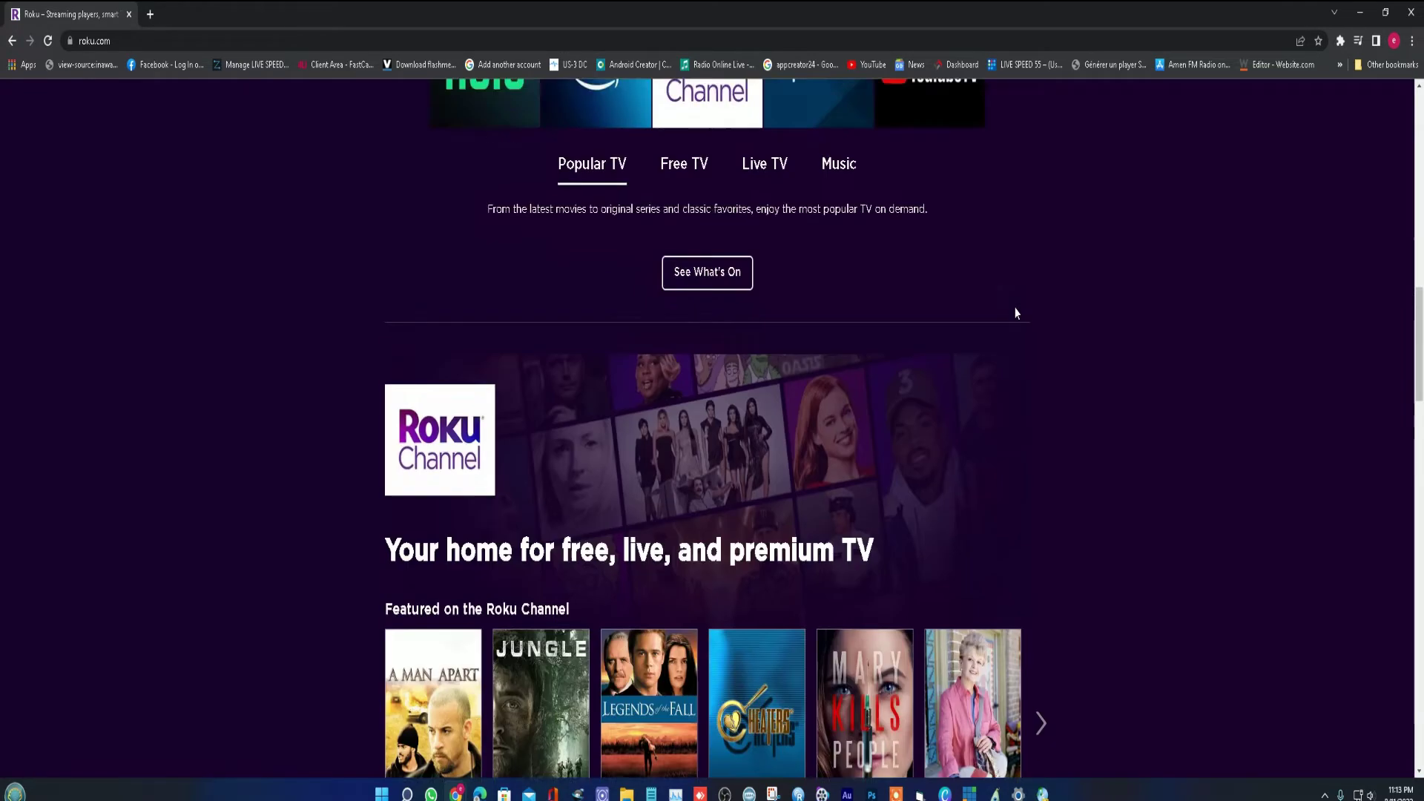
pyautogui.scroll(5, 1016, 311)
pyautogui.scroll(4, 1016, 311)
pyautogui.scroll(6, 1016, 311)
pyautogui.scroll(2, 1020, 314)
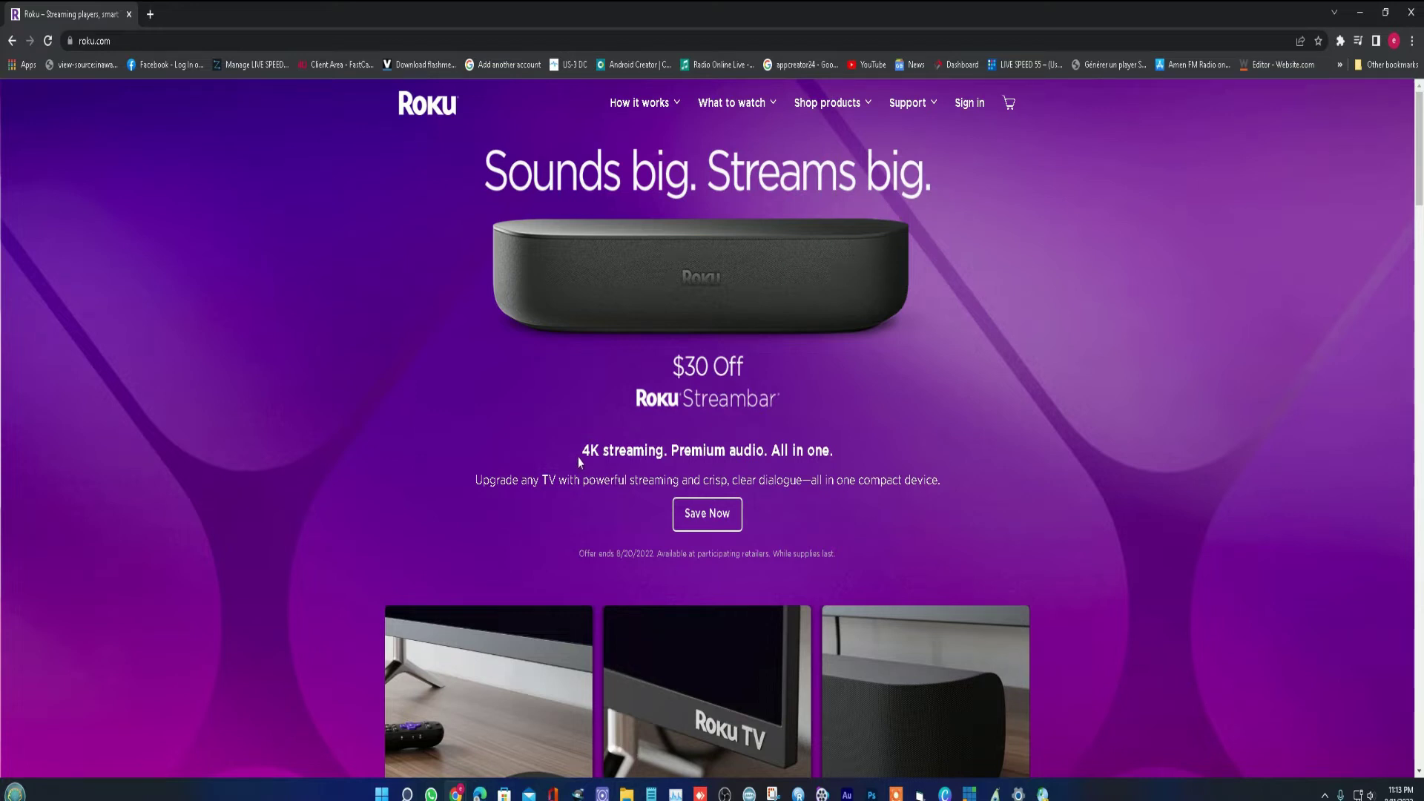
# Highlight the '4K streaming. Premium audio. All in one.' tagline
pyautogui.moveTo(585, 445); pyautogui.dragTo(834, 453)
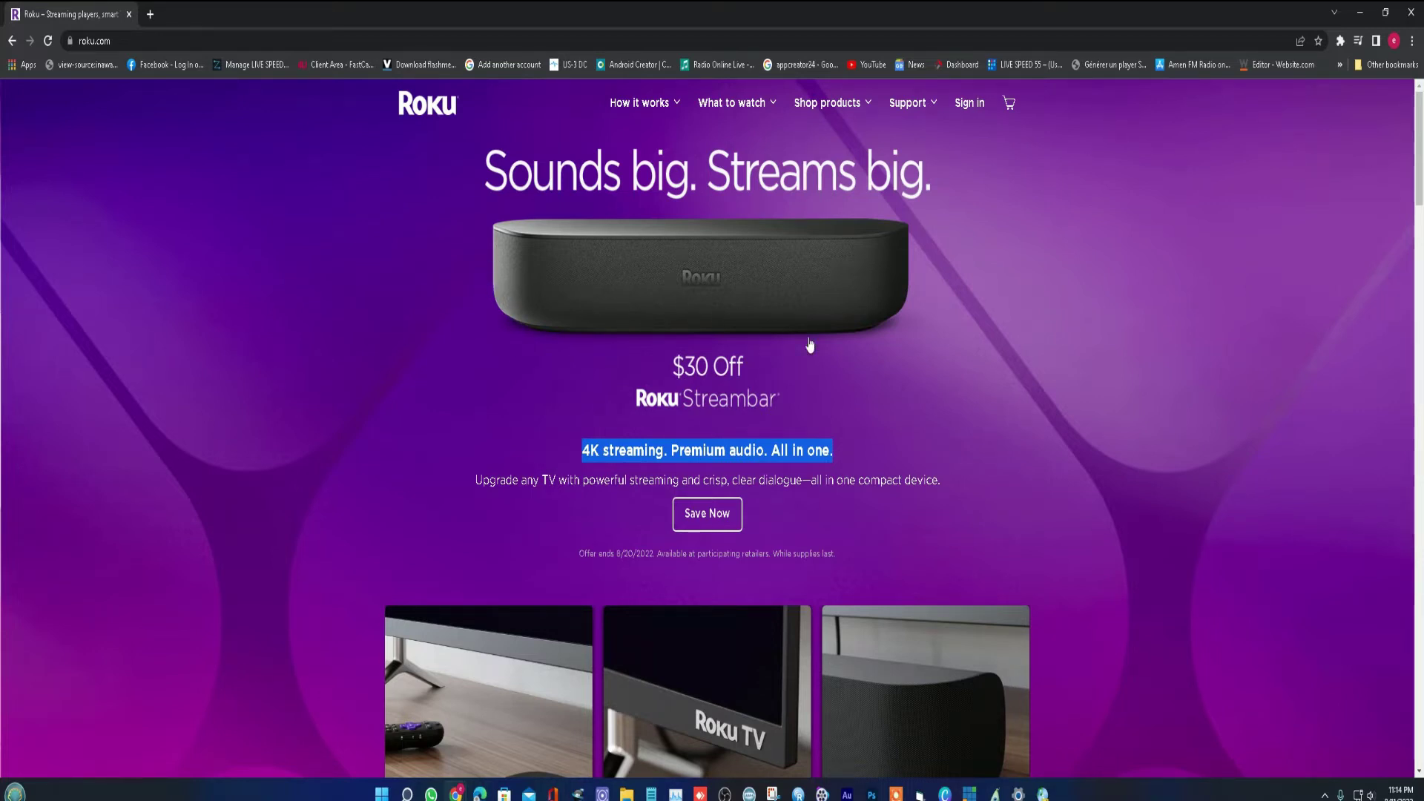
# Scroll past the Roku players, TV and audio cards to the service logo grid
pyautogui.scroll(-4, 881, 456)
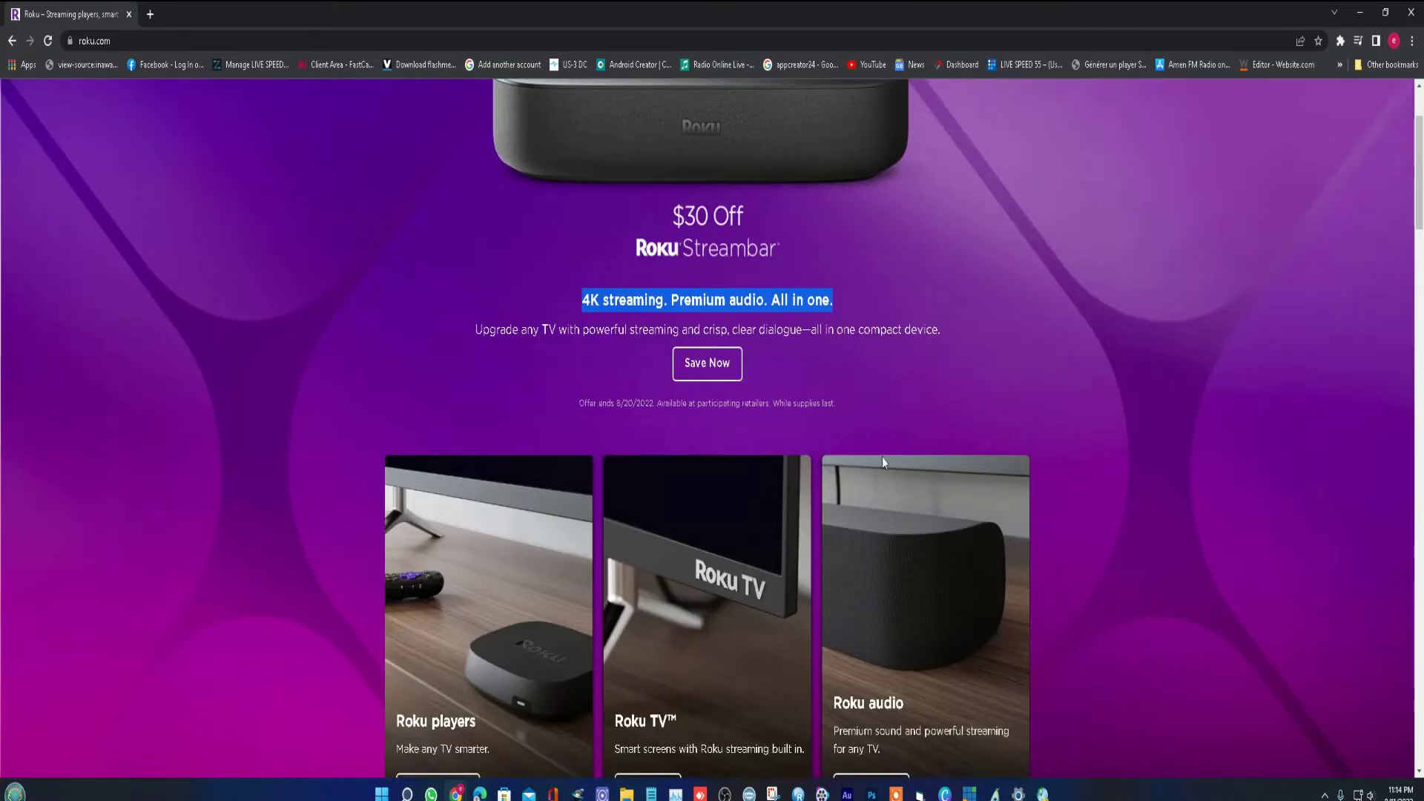
pyautogui.scroll(-1, 953, 473)
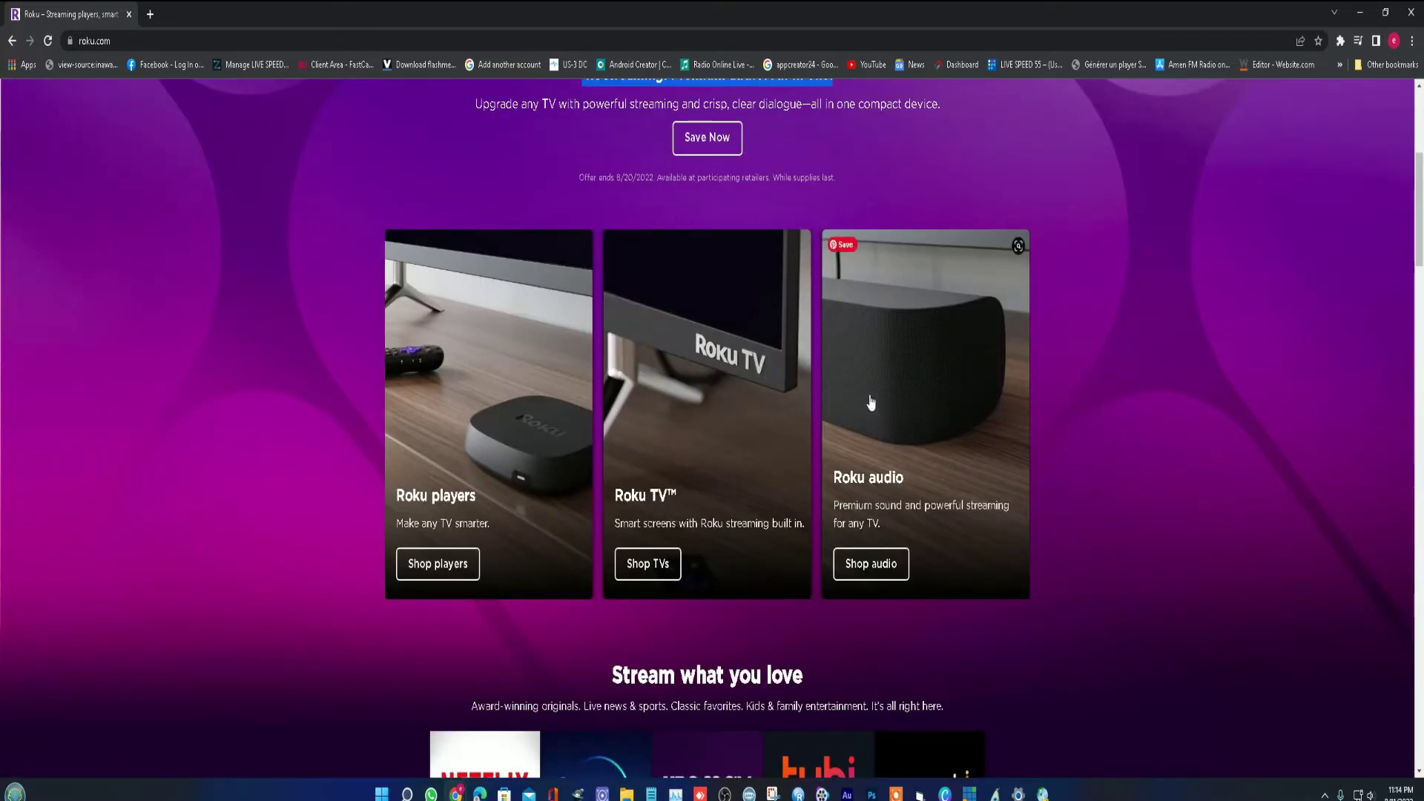
pyautogui.scroll(-2, 964, 460)
pyautogui.scroll(-2, 965, 461)
pyautogui.scroll(-3, 967, 475)
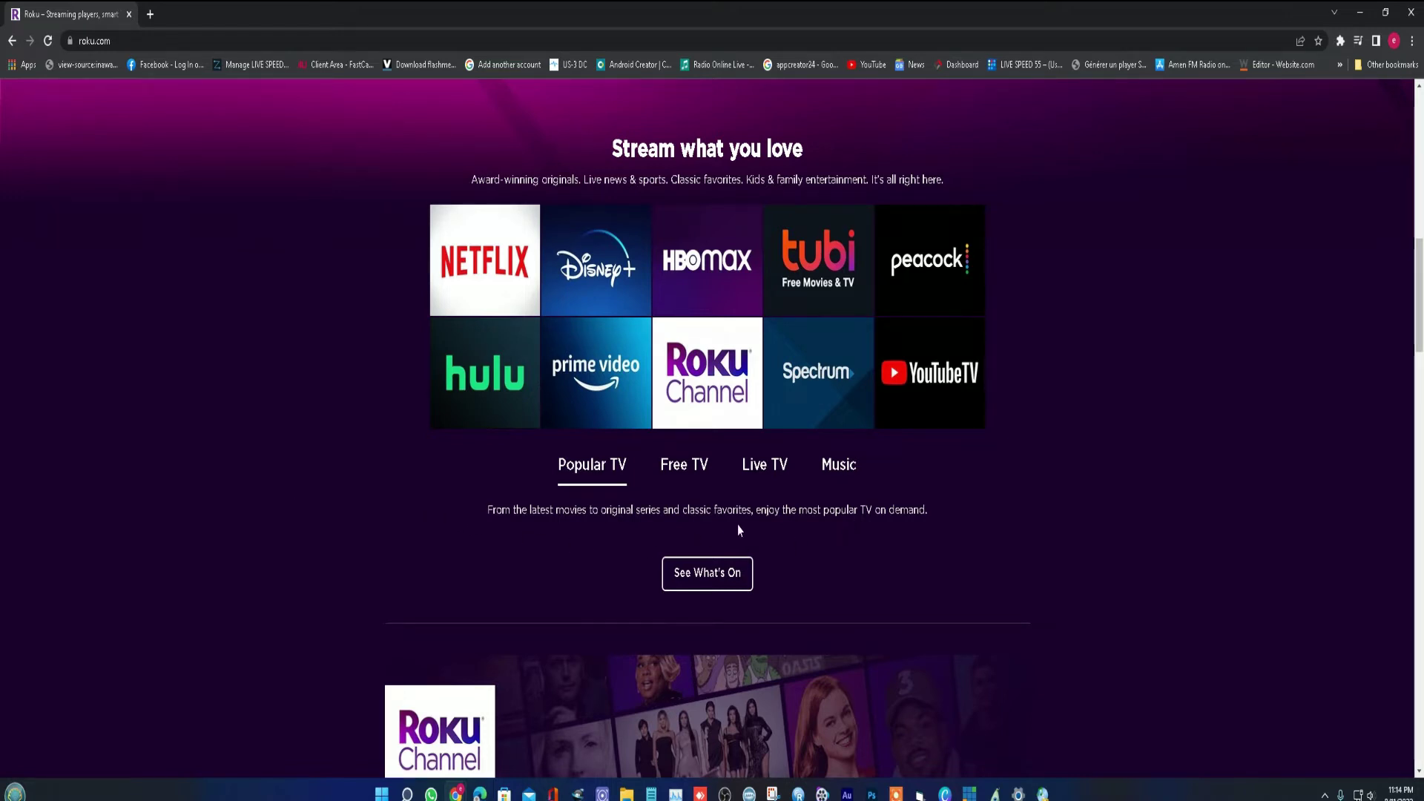
# Show the Free TV lineup, then switch back to Popular TV
pyautogui.click(683, 469)
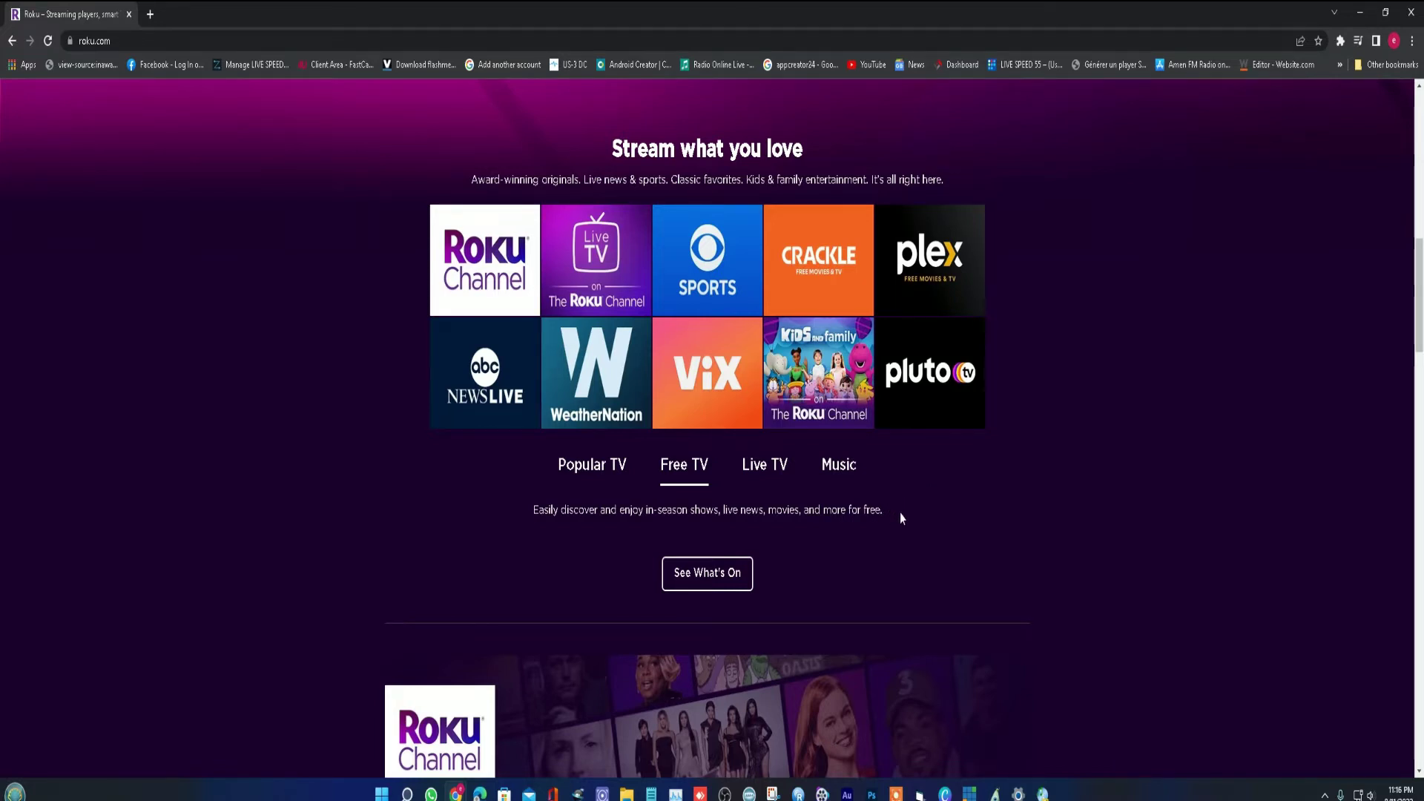
pyautogui.click(587, 467)
# Switch the logo grid to the Live TV lineup (Hulu, Sling, fuboTV, DIRECTV Stream)
pyautogui.click(761, 468)
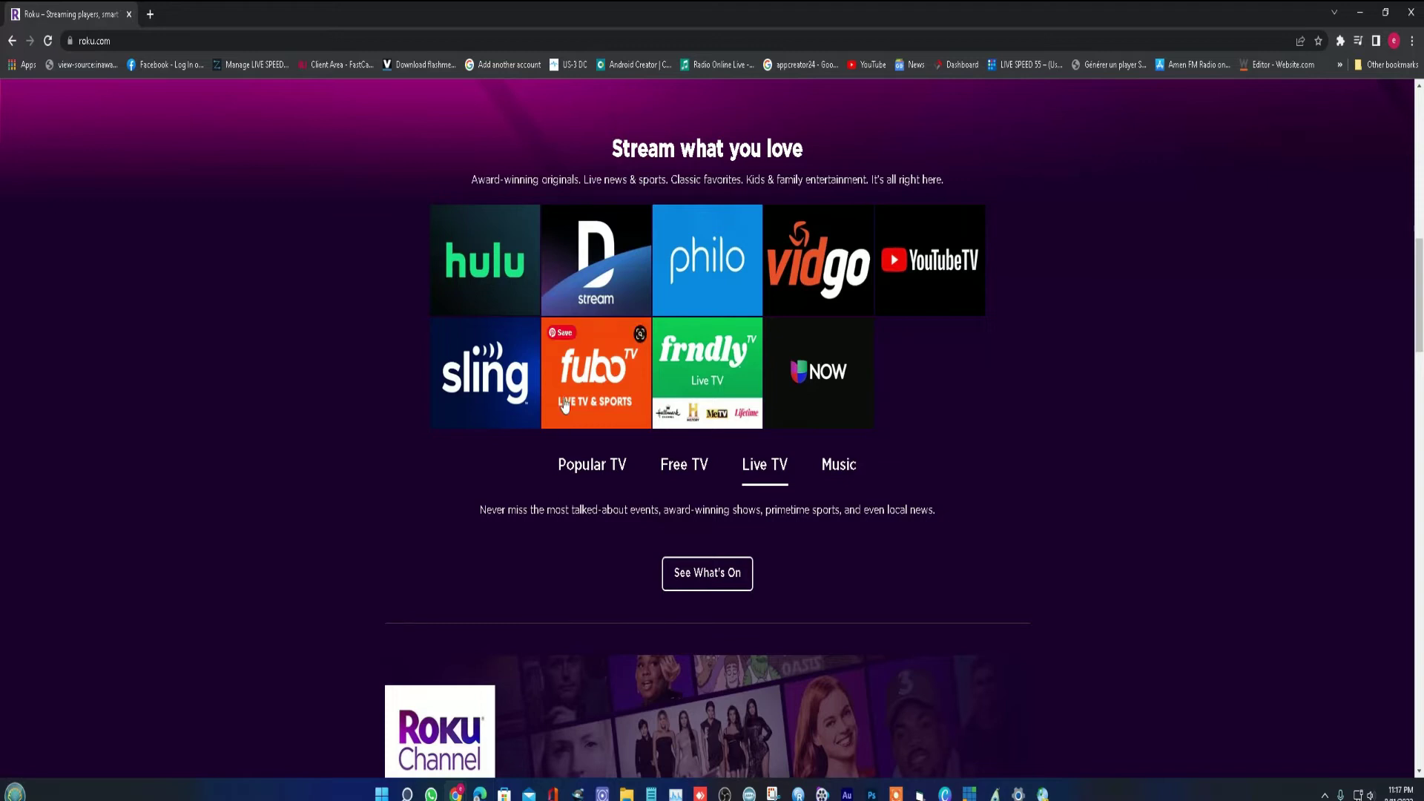
pyautogui.moveTo(485, 260)
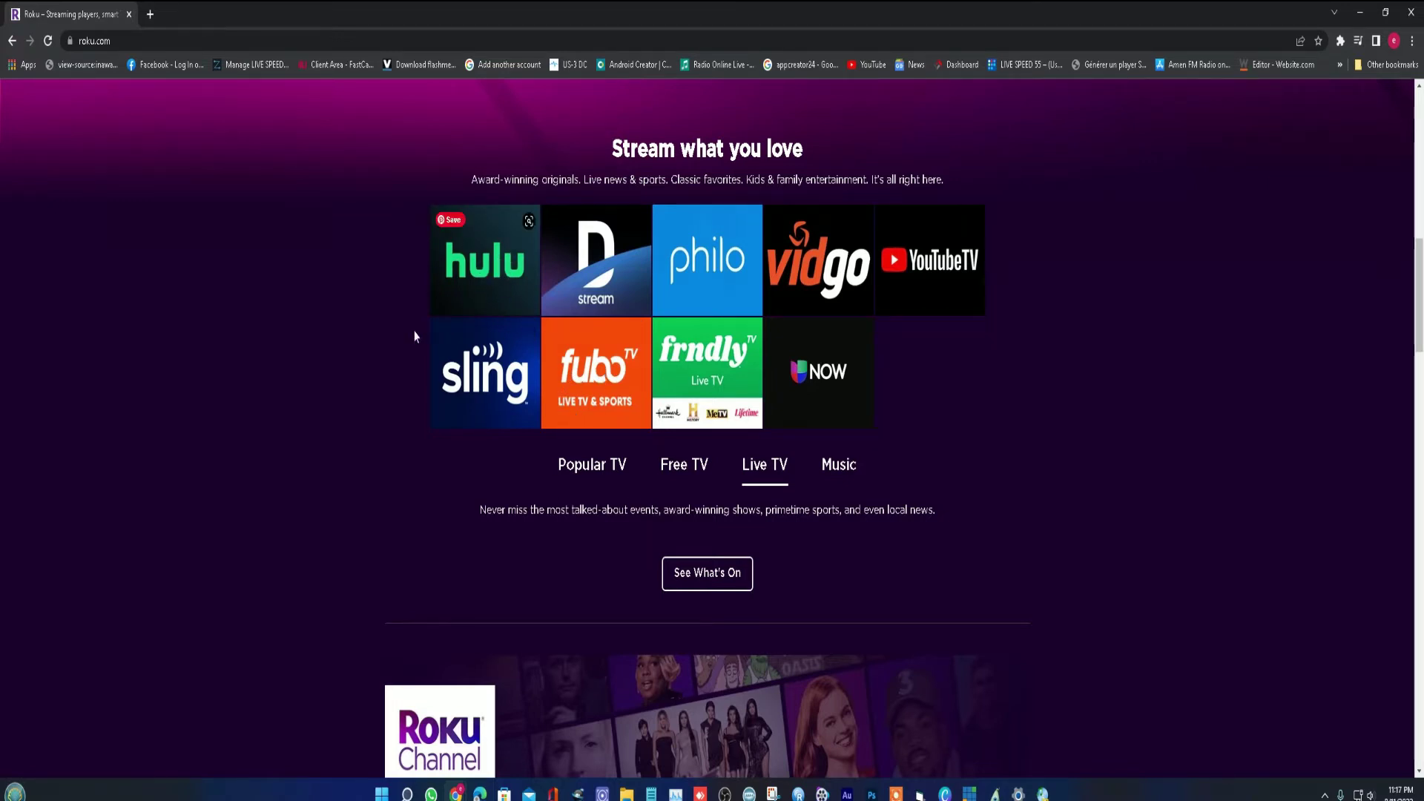
# Scroll to the top of the homepage, where the What to watch menu lists Channel Store
pyautogui.scroll(-1, 742, 655)
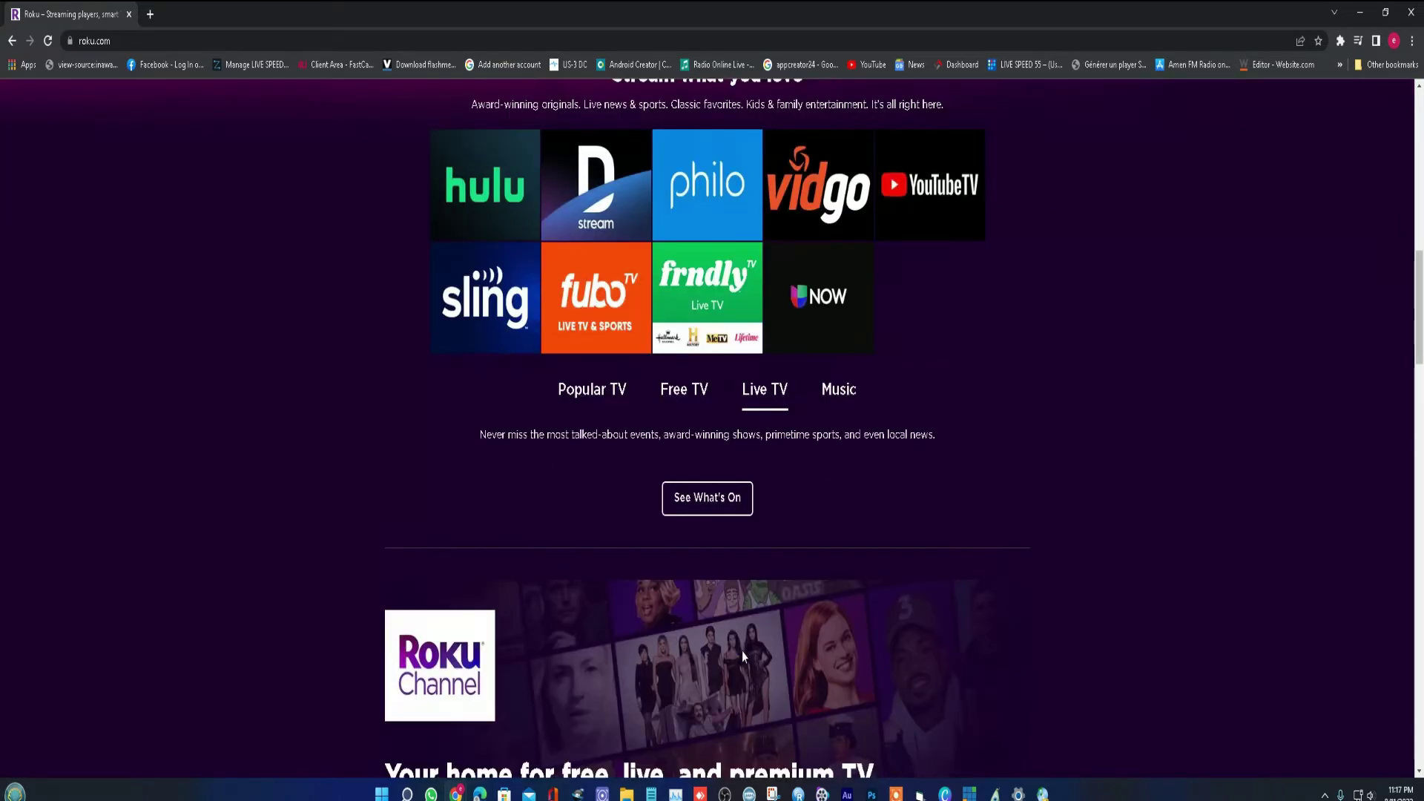
pyautogui.scroll(2, 742, 651)
pyautogui.scroll(1, 667, 593)
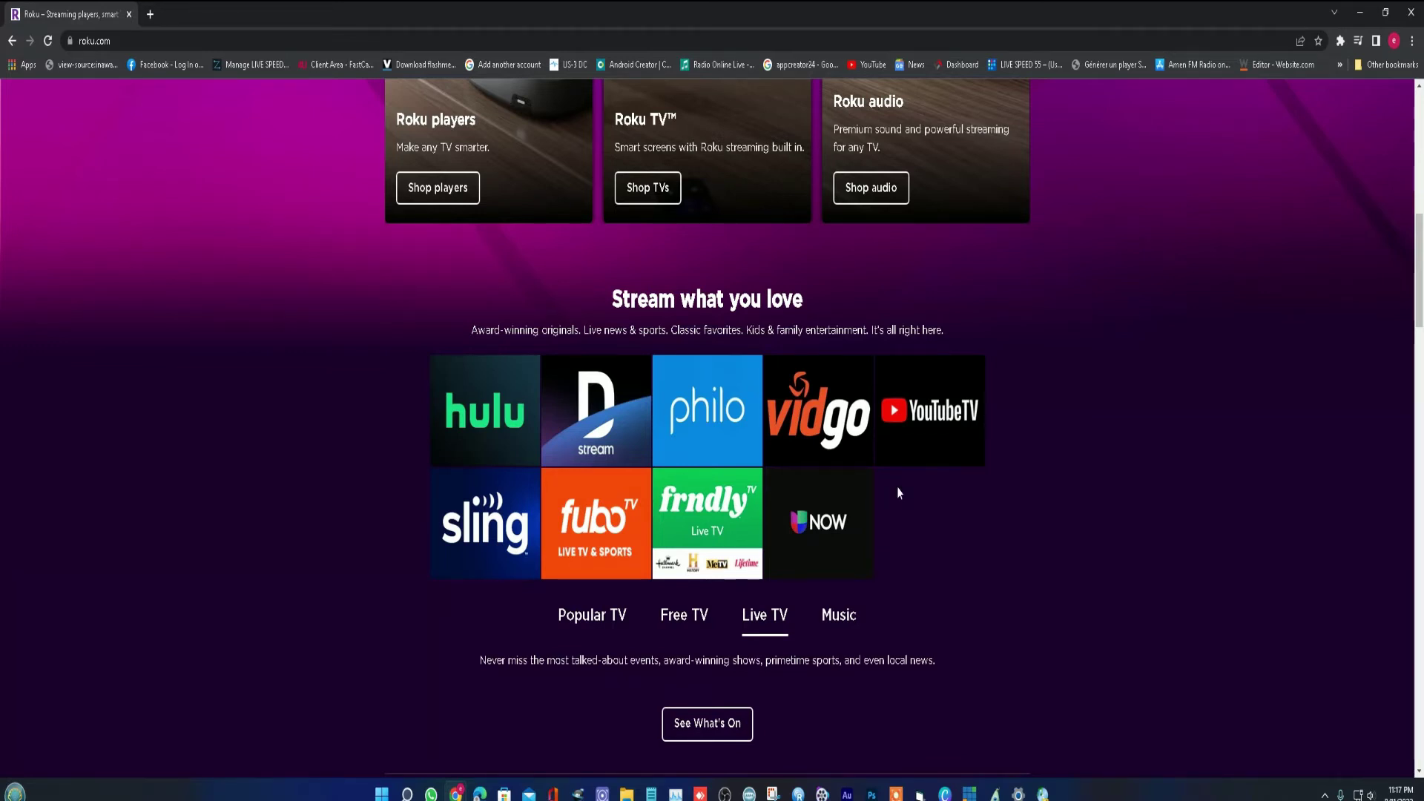
pyautogui.scroll(3, 893, 482)
pyautogui.scroll(5, 883, 474)
pyautogui.scroll(2, 868, 460)
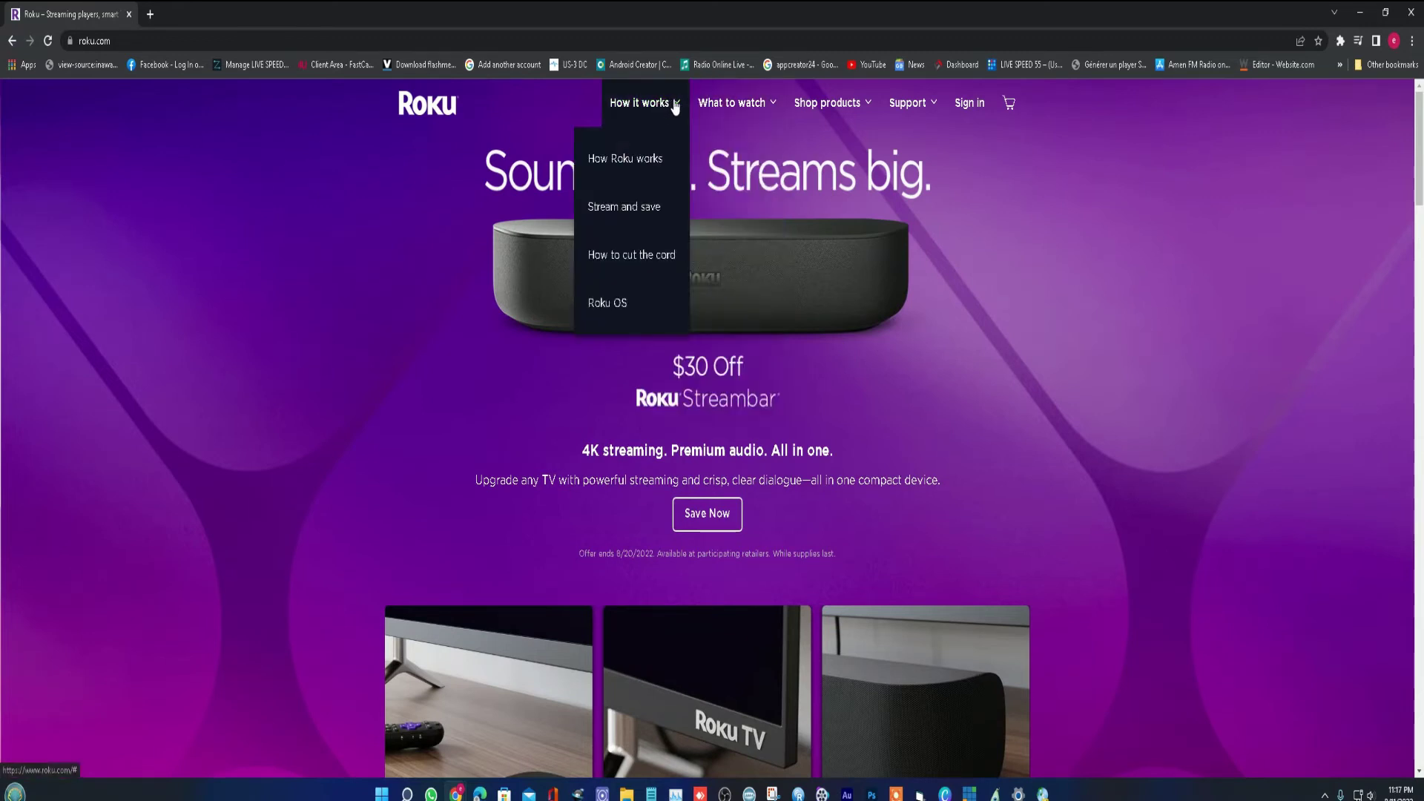
pyautogui.moveTo(734, 102)
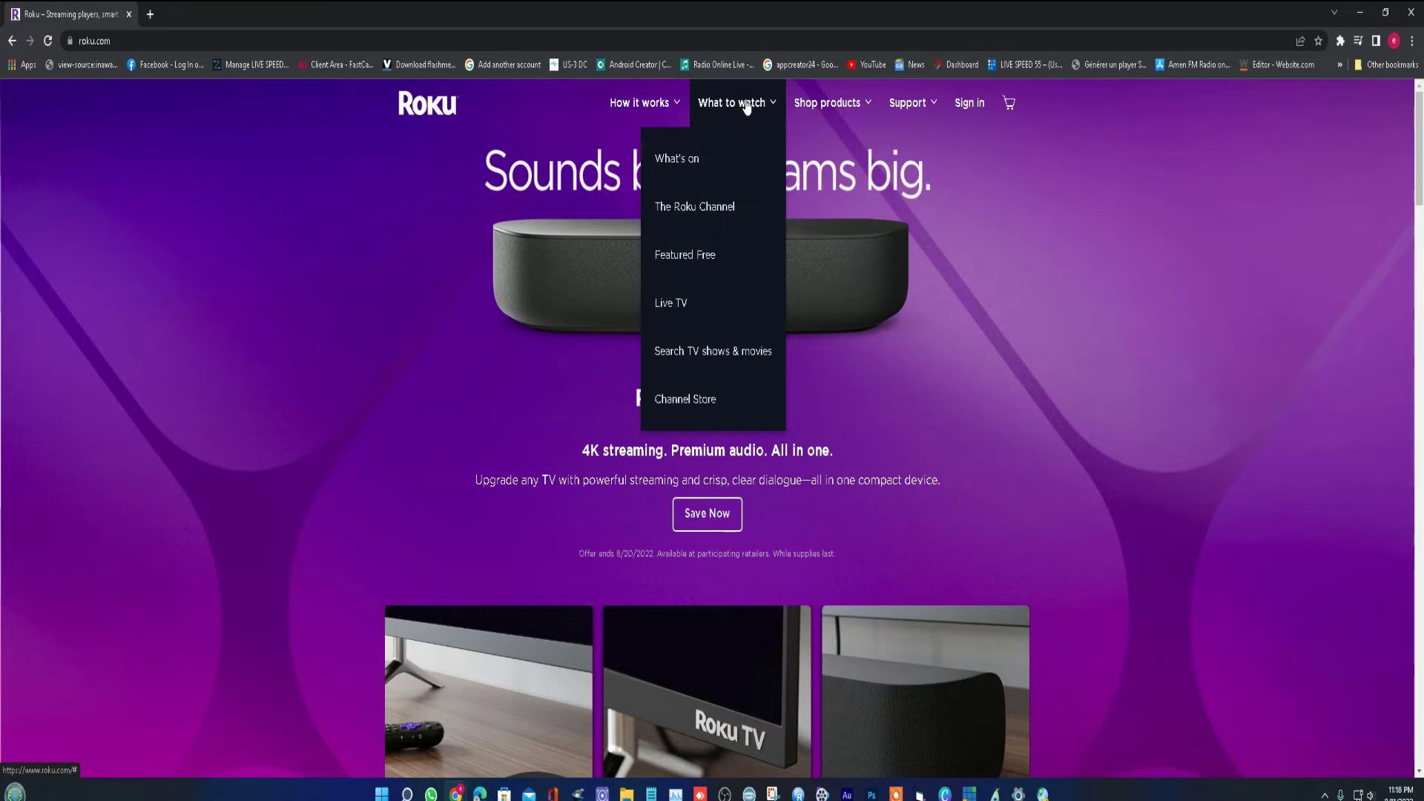
# Open the Roku Channel Store and scroll through featured channels like Tubi, VUDU, Plex and SiriusXM
pyautogui.click(701, 407)
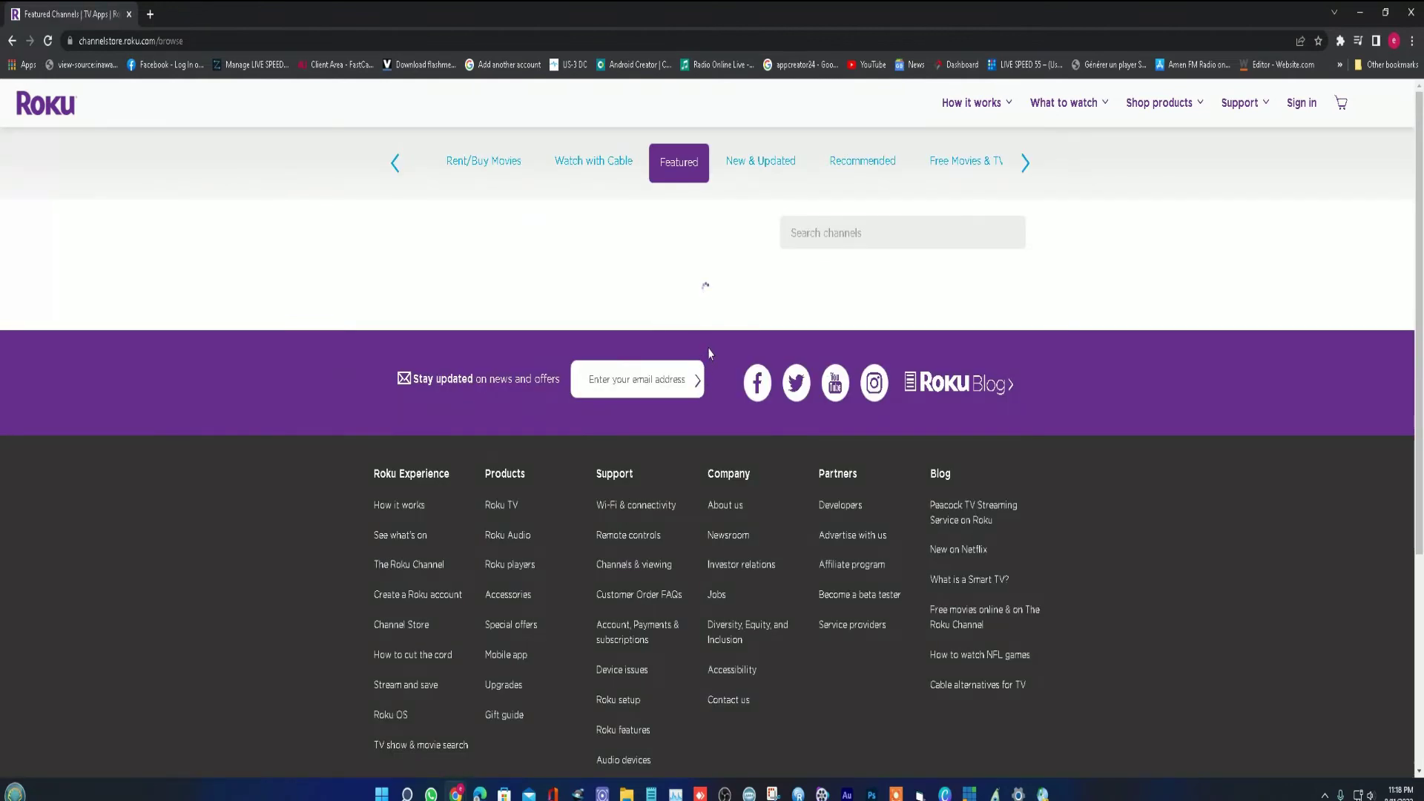
pyautogui.scroll(-1, 877, 410)
pyautogui.scroll(-5, 877, 410)
pyautogui.scroll(-6, 877, 410)
pyautogui.scroll(-5, 875, 419)
pyautogui.scroll(5, 873, 427)
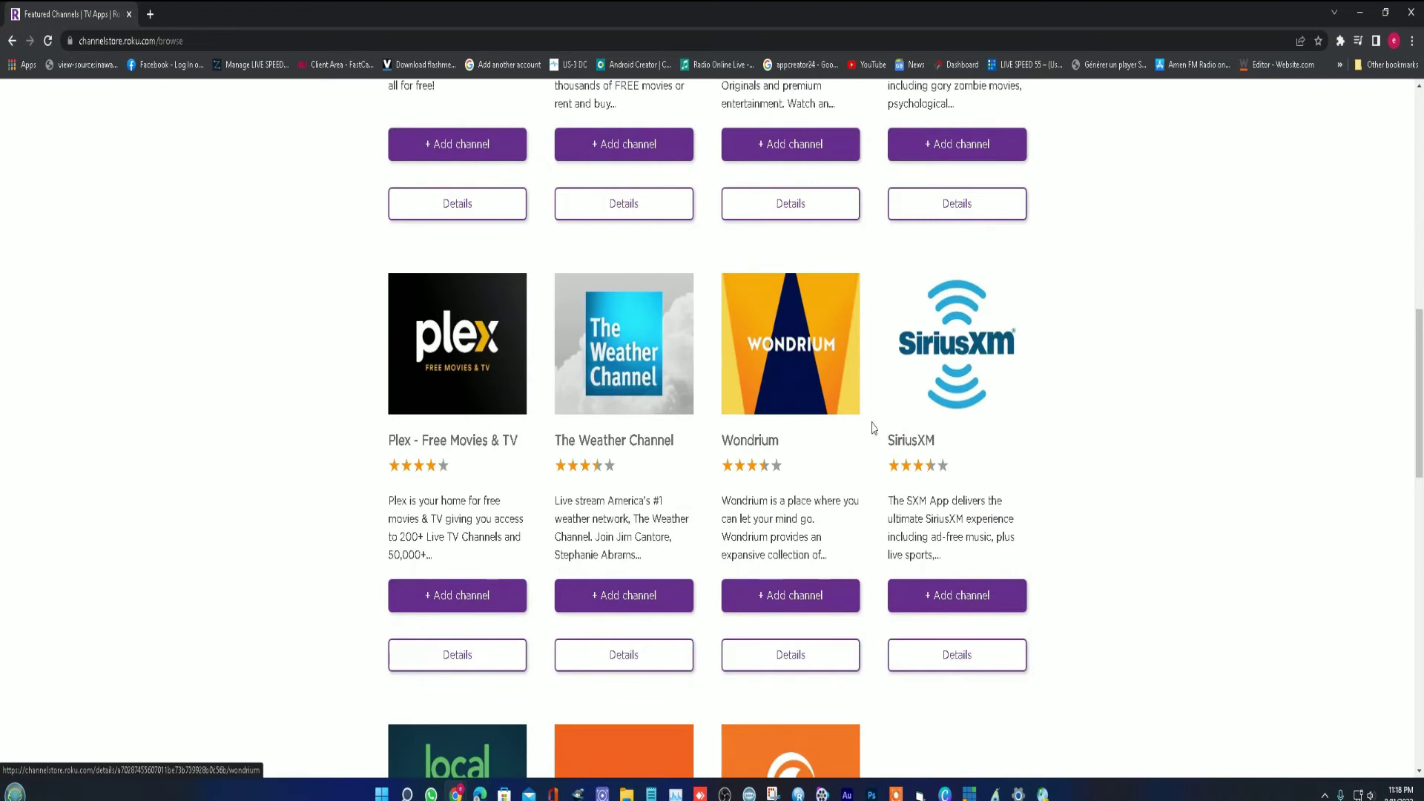
pyautogui.moveTo(927, 413)
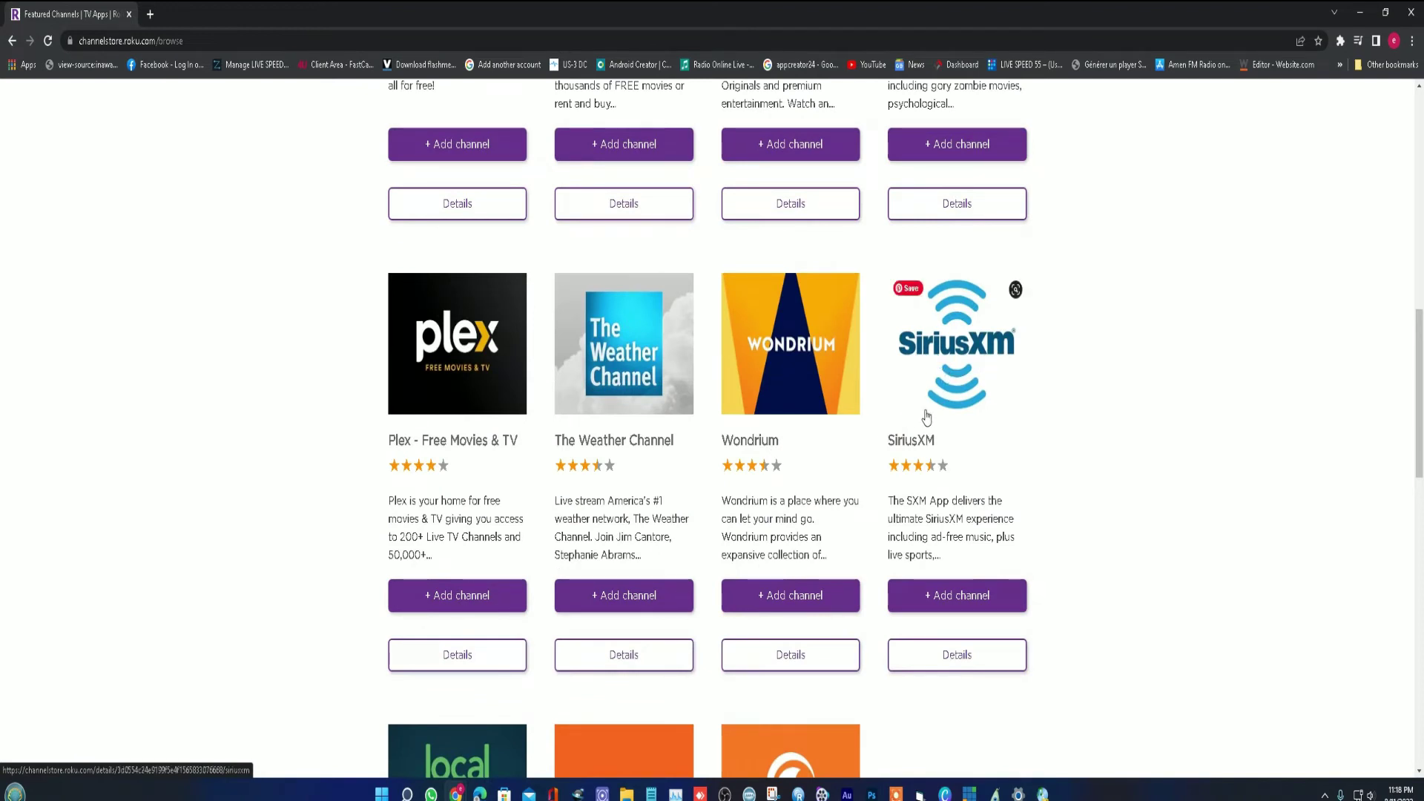
pyautogui.scroll(-5, 853, 418)
pyautogui.scroll(-5, 773, 417)
pyautogui.scroll(5, 773, 417)
pyautogui.scroll(8, 749, 356)
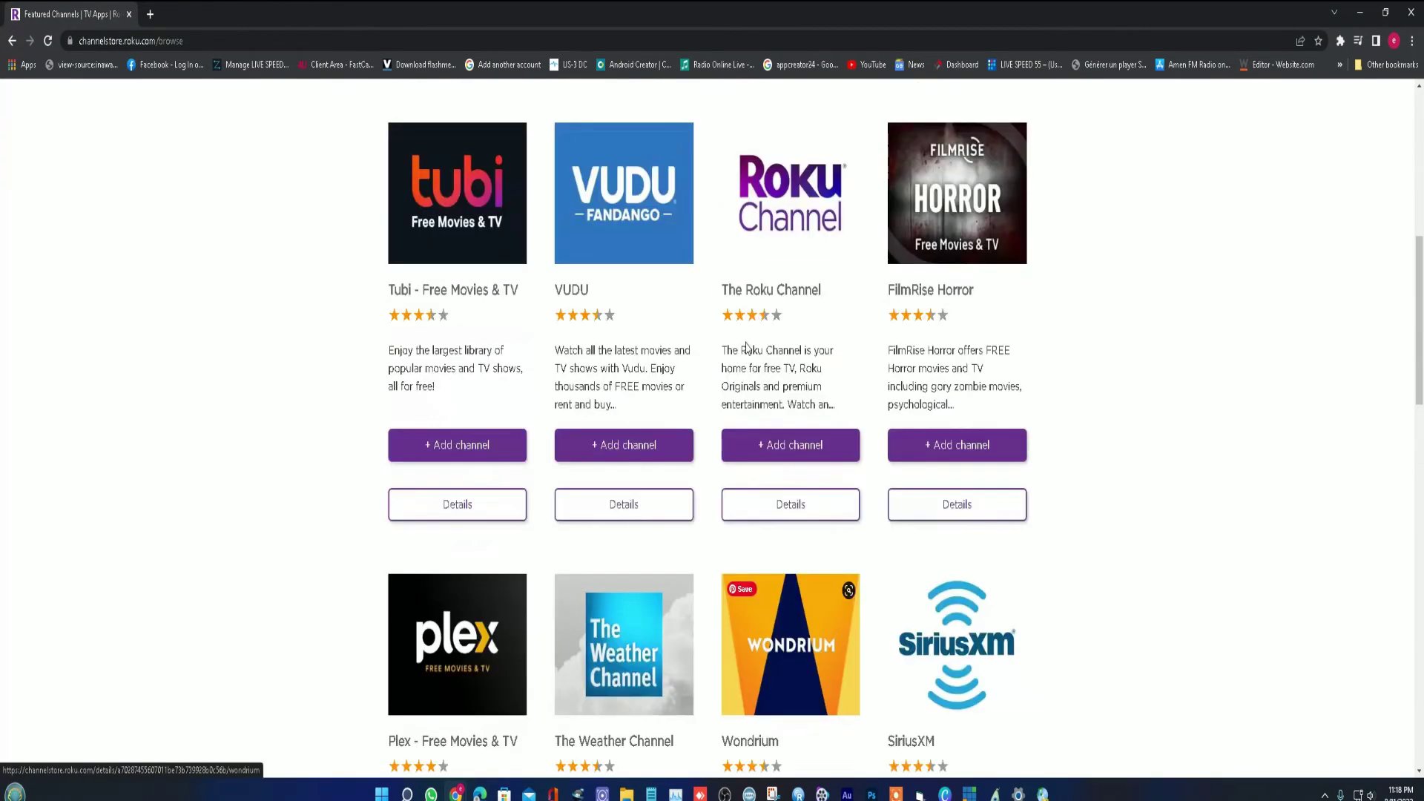
pyautogui.scroll(8, 747, 349)
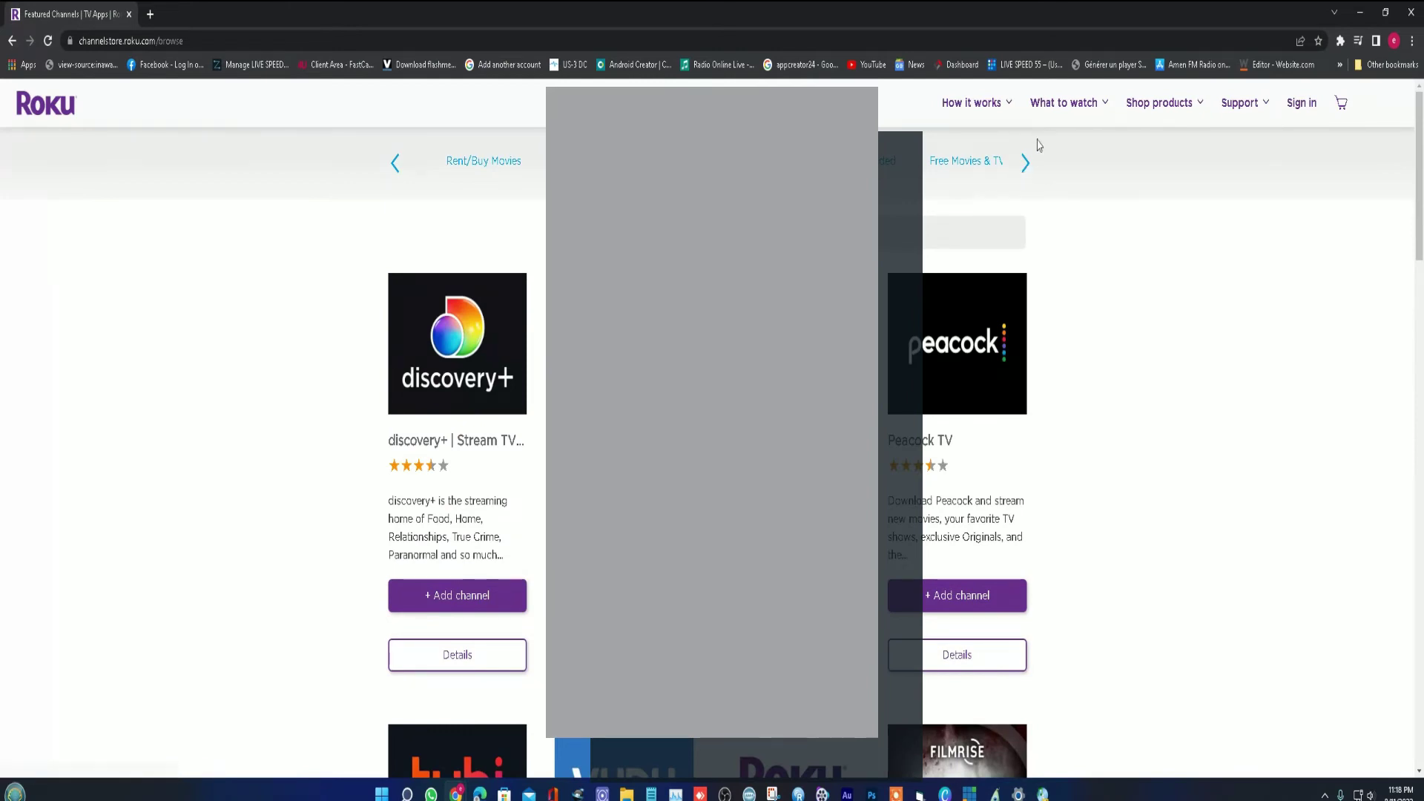
pyautogui.moveTo(1163, 102)
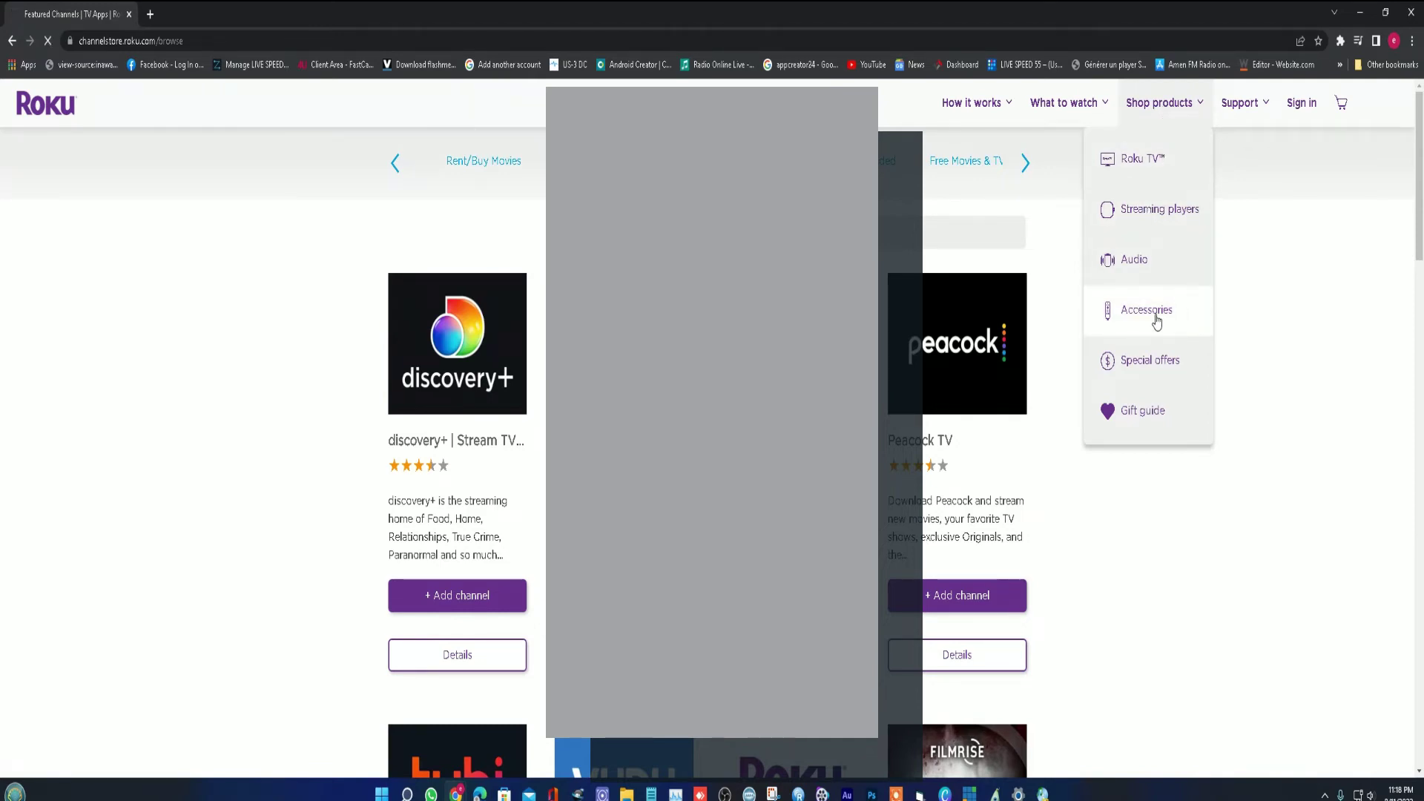
# Scroll down the Accessories page through remotes, power adaptors, cables, headphones and stands to the footer
pyautogui.scroll(-4, 1153, 321)
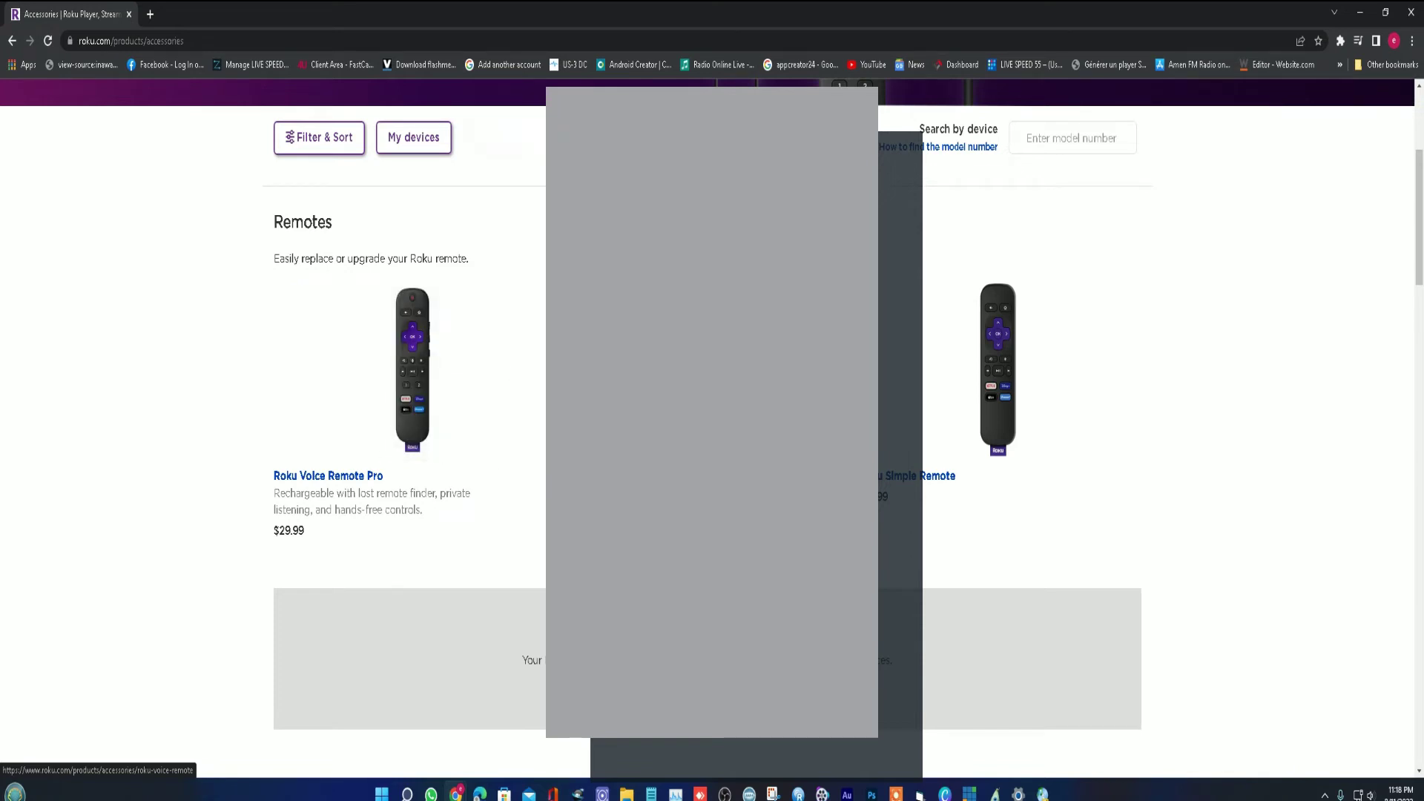
pyautogui.scroll(-6, 893, 468)
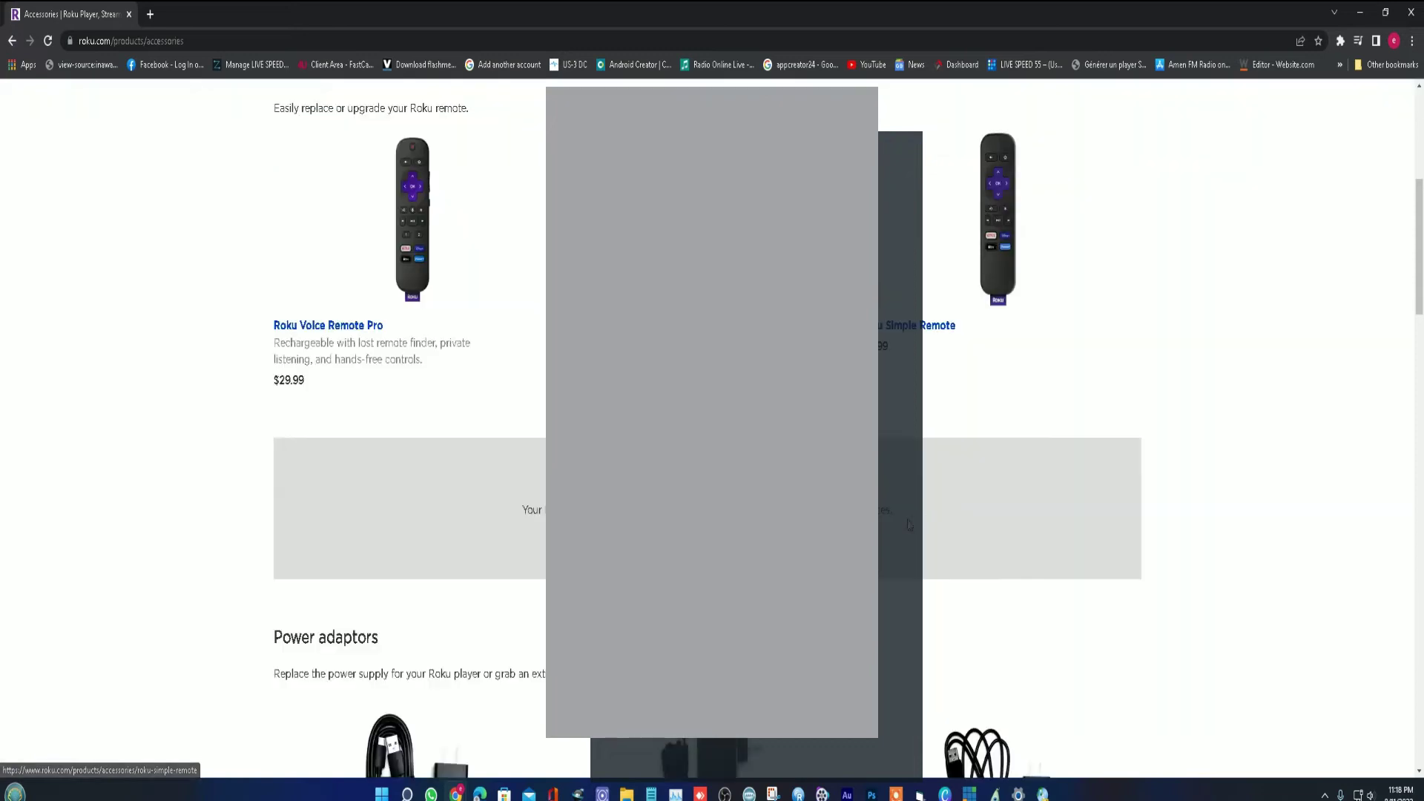
pyautogui.scroll(-5, 564, 482)
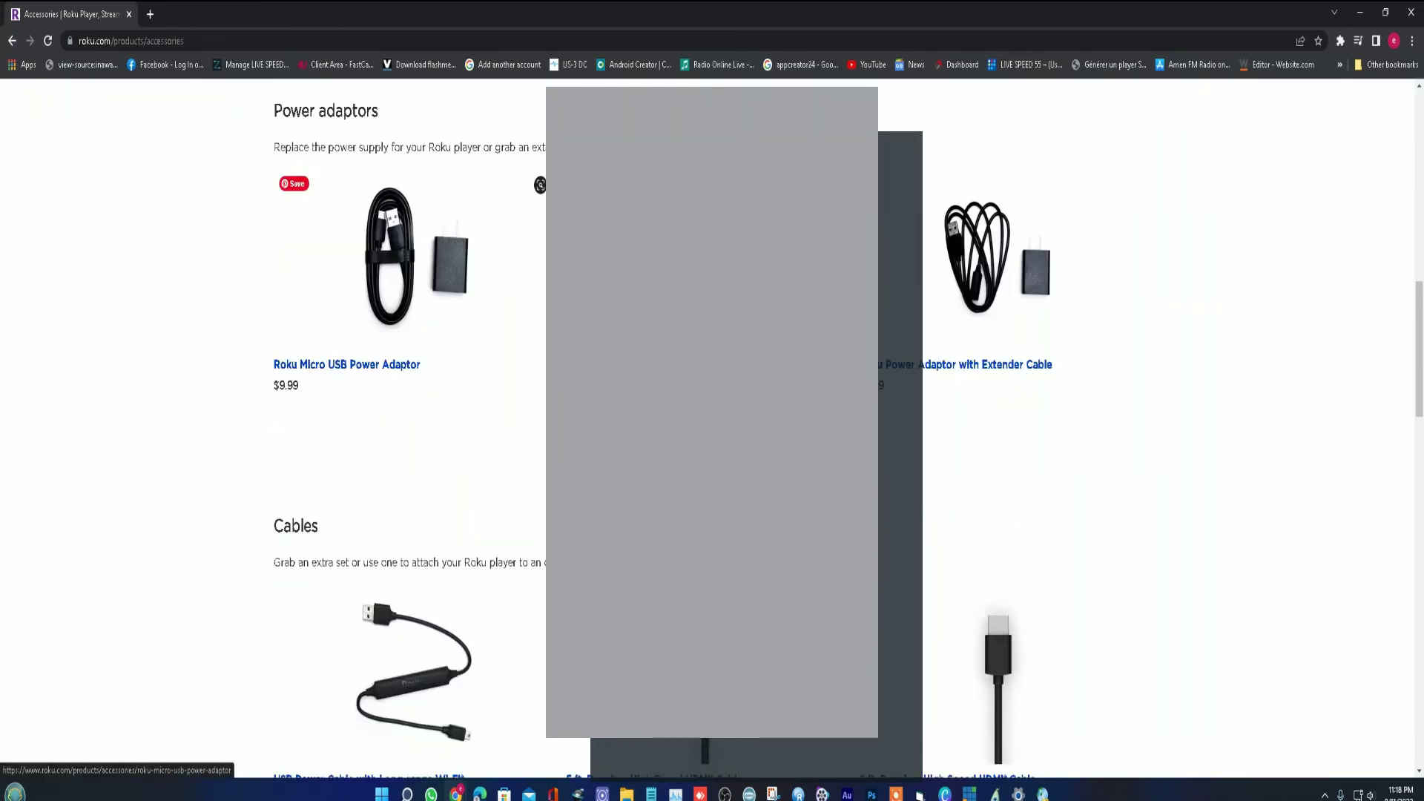
pyautogui.scroll(-4, 430, 343)
pyautogui.scroll(-3, 431, 343)
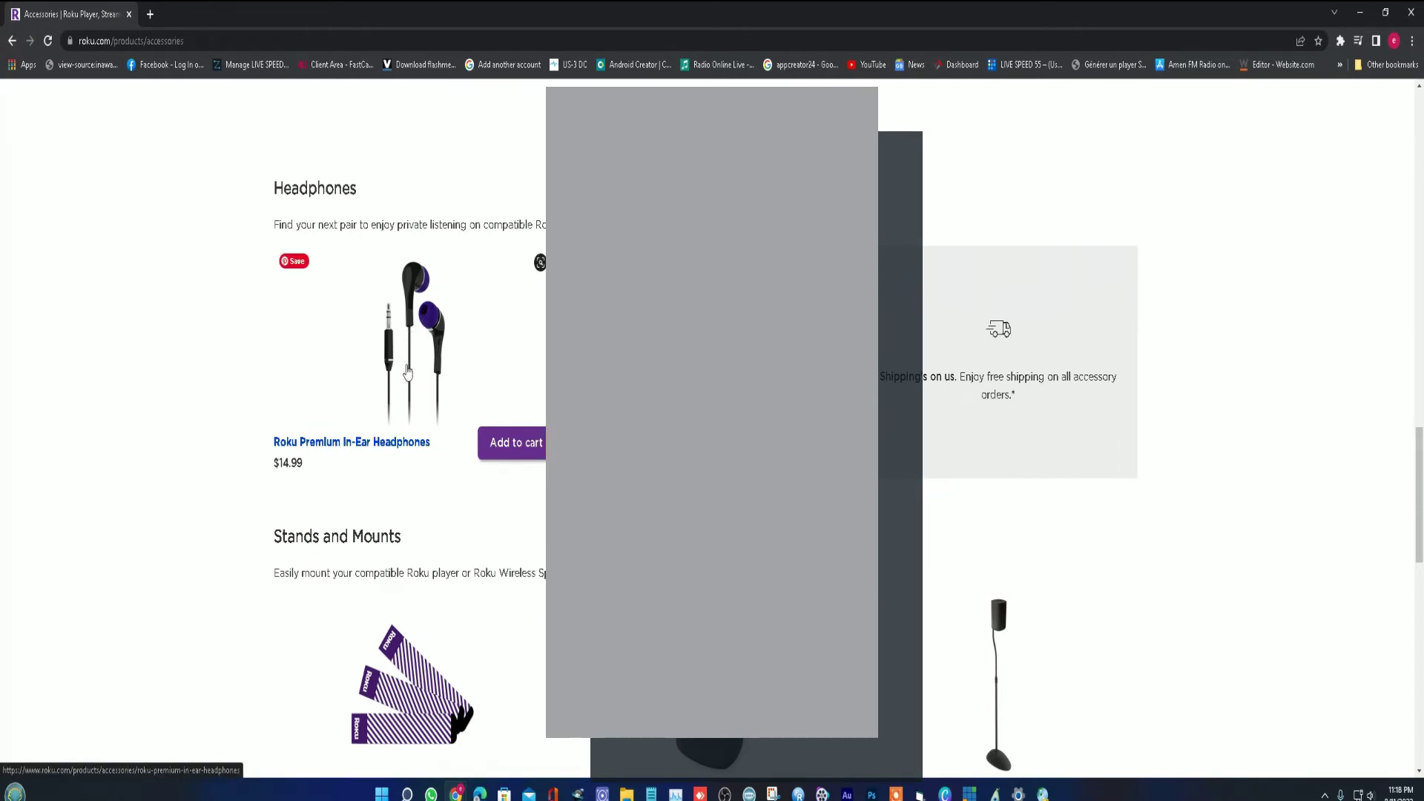
pyautogui.scroll(-3, 486, 374)
pyautogui.scroll(-3, 711, 415)
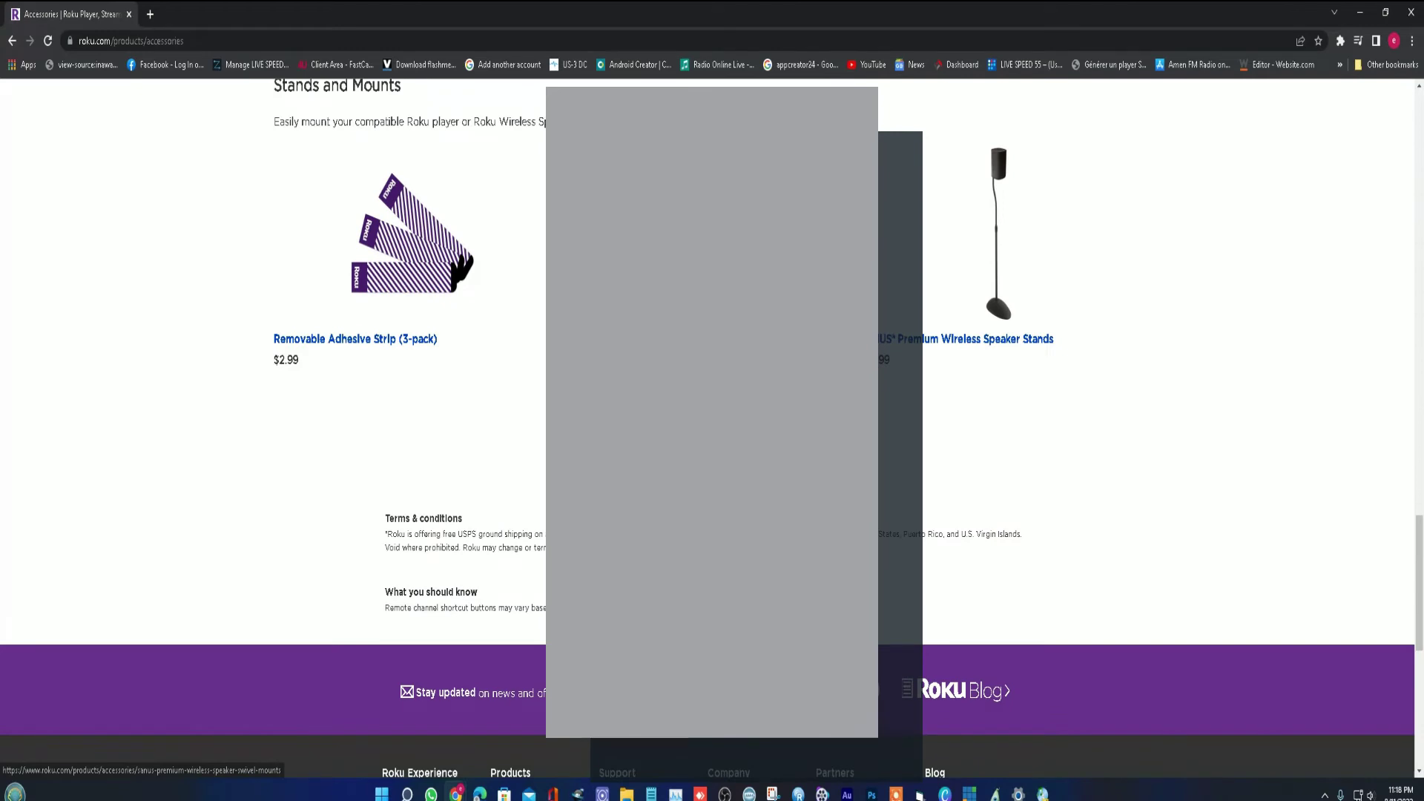
pyautogui.scroll(-1, 927, 311)
# Scroll back up to the top of the Accessories page
pyautogui.scroll(2, 1012, 281)
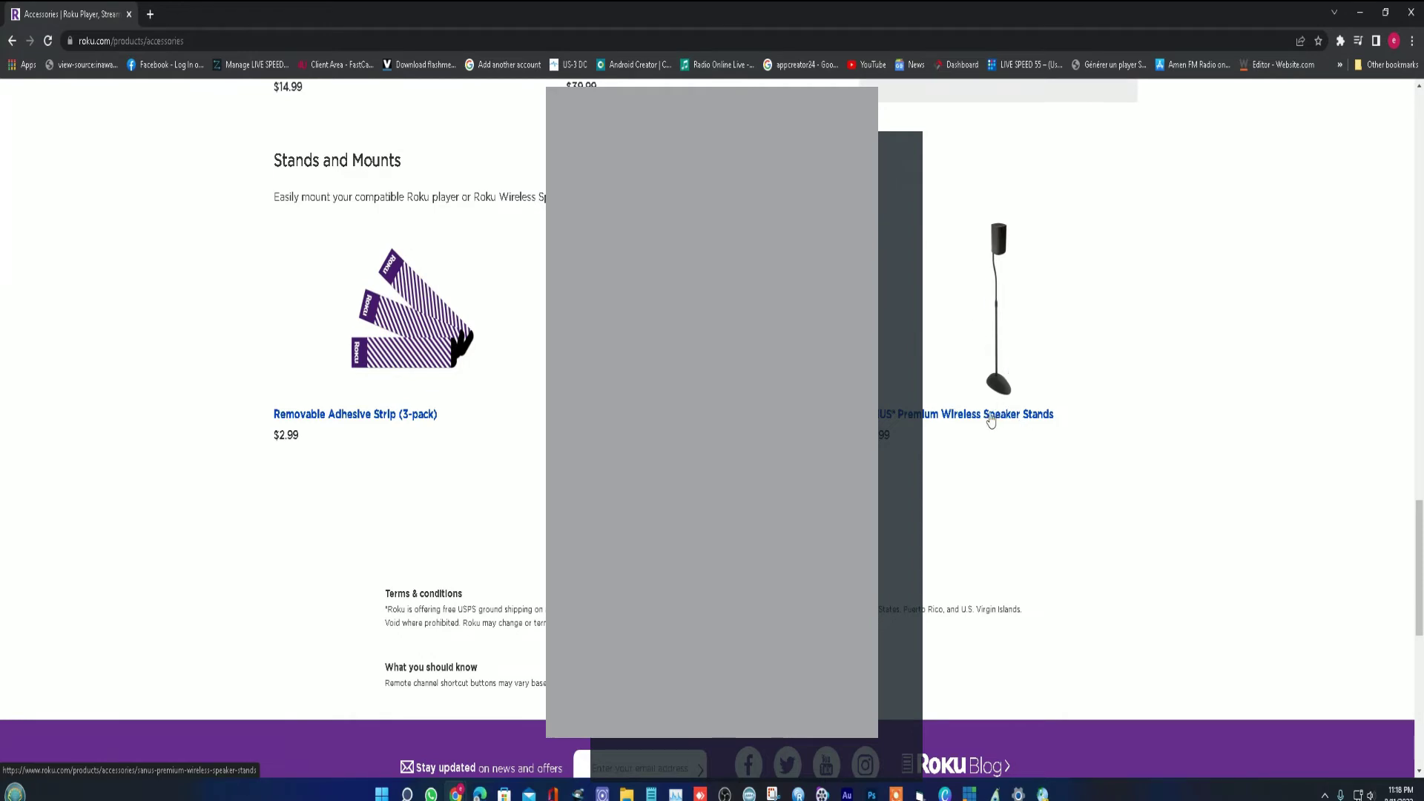
pyautogui.scroll(-4, 903, 371)
pyautogui.scroll(-3, 903, 371)
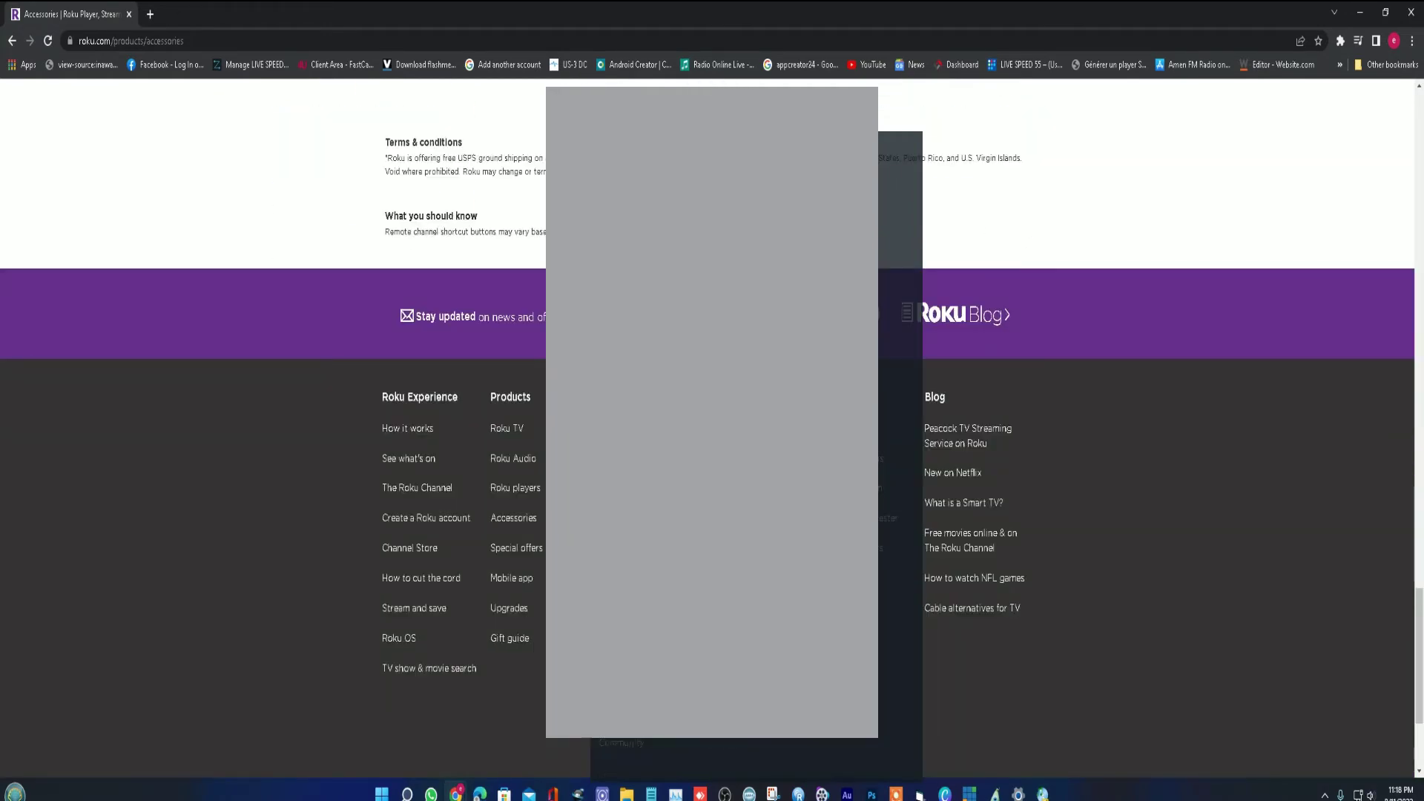
pyautogui.scroll(10, 903, 370)
pyautogui.scroll(6, 903, 370)
pyautogui.scroll(10, 911, 343)
pyautogui.scroll(4, 911, 343)
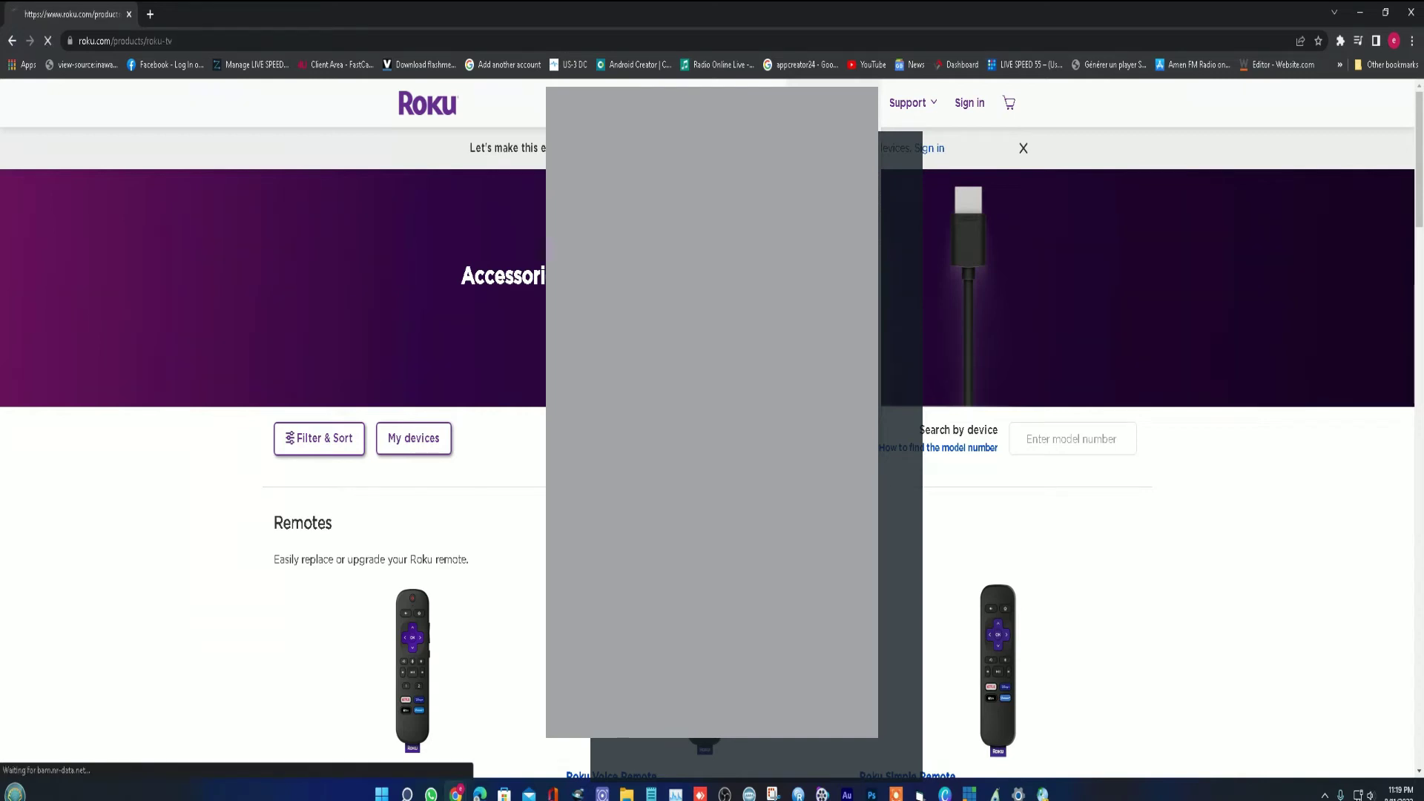
# Scroll down the Roku TV product page past the HomeKit and Hey Google cards
pyautogui.scroll(-5, 1112, 445)
pyautogui.scroll(-2, 1112, 444)
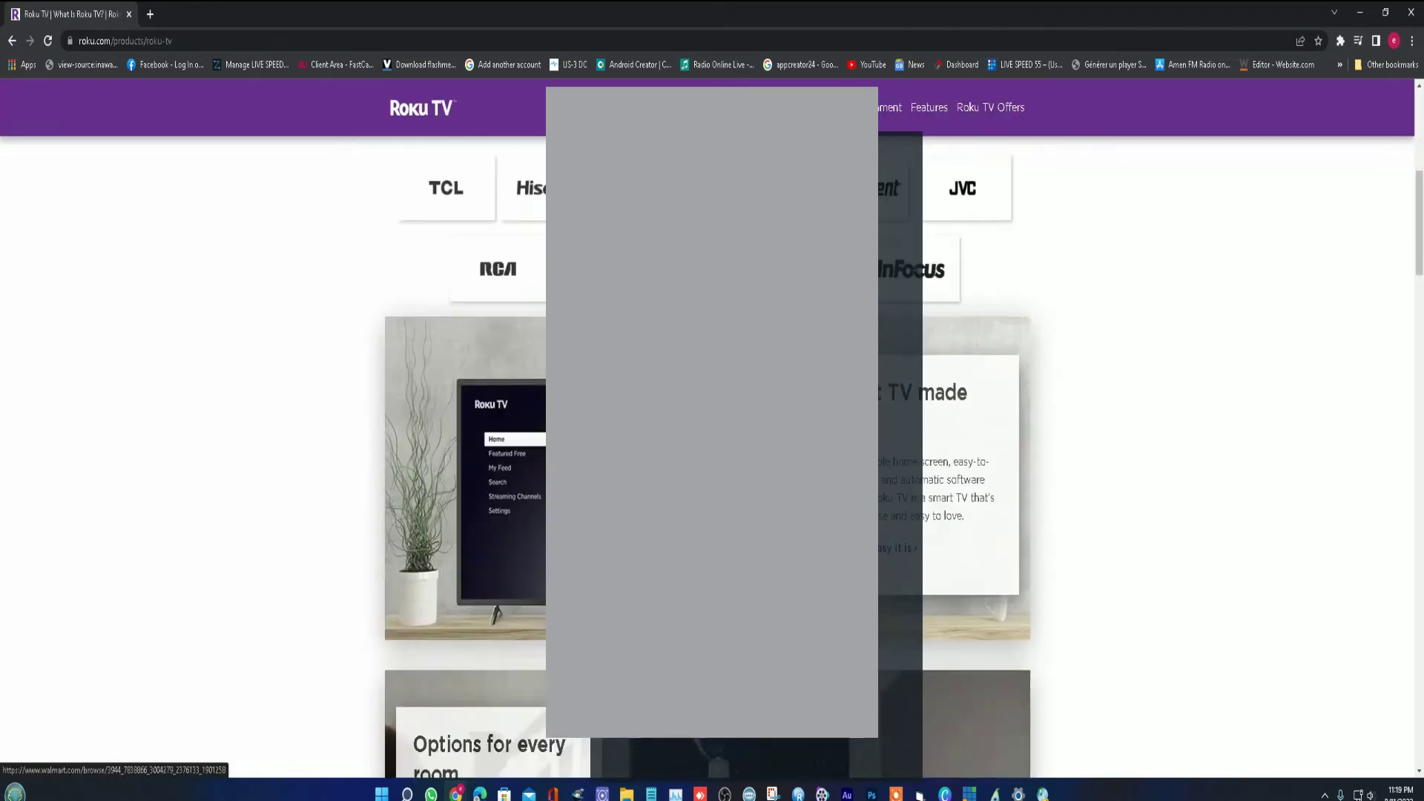
pyautogui.scroll(-5, 1113, 444)
pyautogui.scroll(-4, 1113, 445)
pyautogui.scroll(-3, 1112, 445)
pyautogui.scroll(-2, 1113, 445)
pyautogui.scroll(2, 1112, 445)
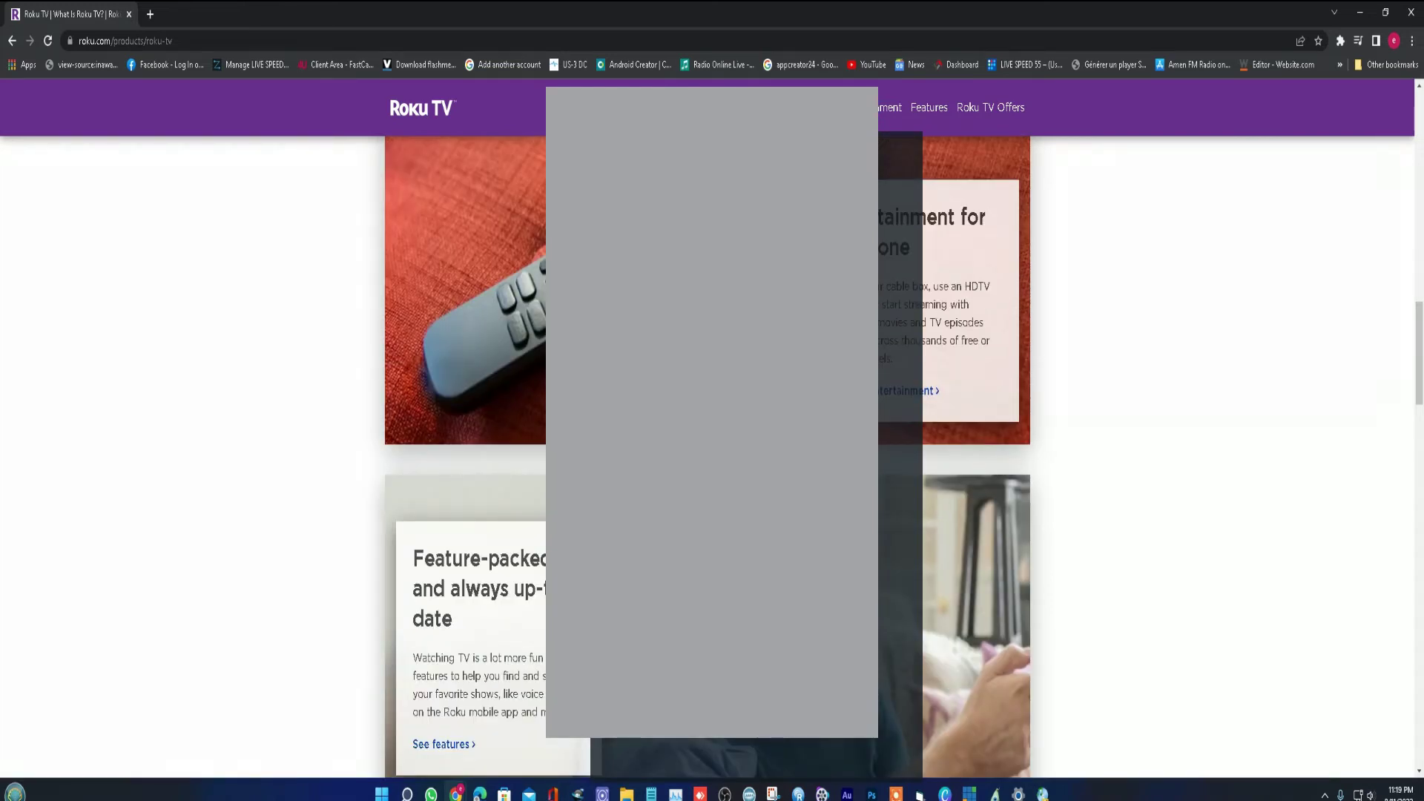
# Continue to the bottom, reaching the Roku Wireless Speakers and free mobile app cards
pyautogui.scroll(-3, 1112, 445)
pyautogui.scroll(-6, 1112, 445)
pyautogui.scroll(-2, 1112, 445)
pyautogui.scroll(-3, 1112, 445)
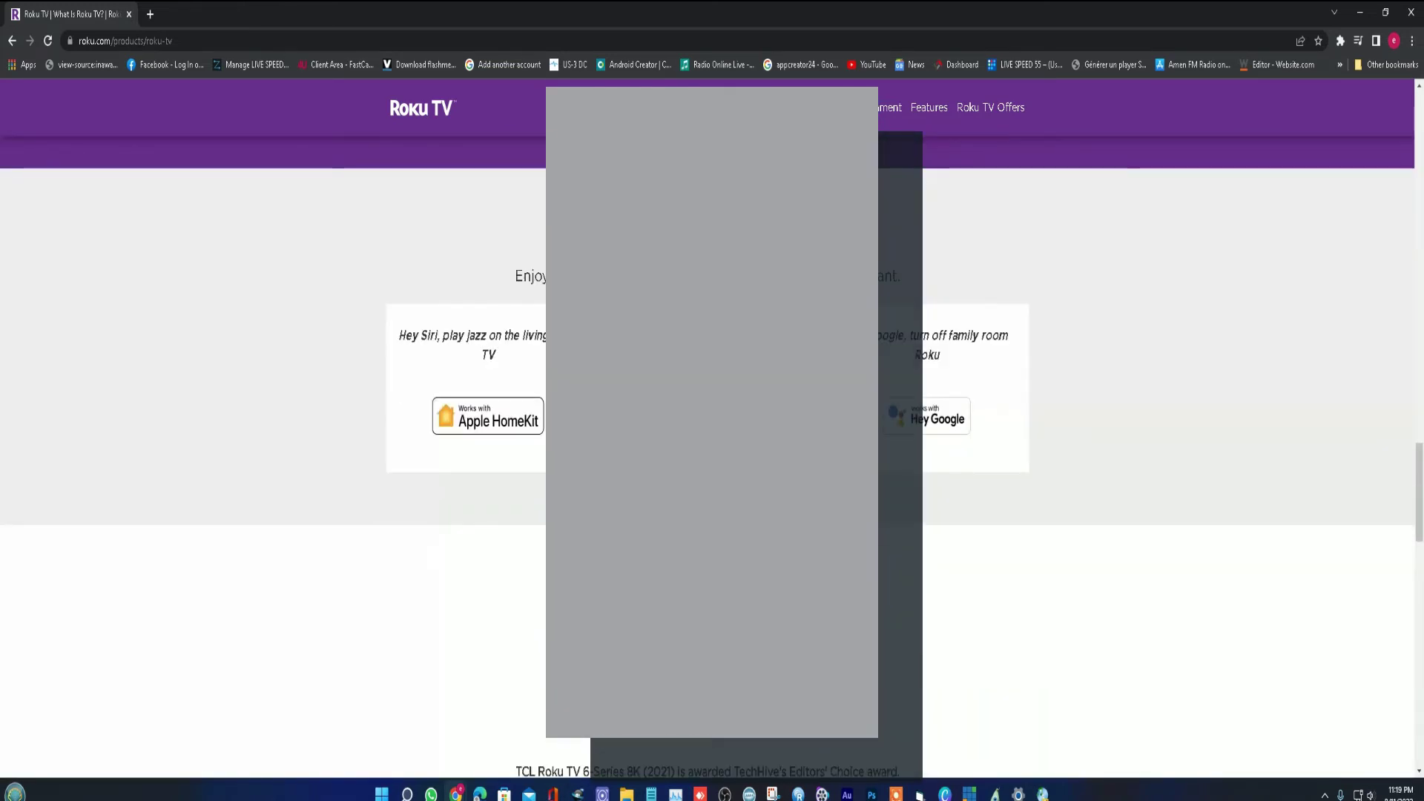
pyautogui.scroll(-5, 1112, 445)
pyautogui.scroll(-2, 1112, 445)
pyautogui.scroll(-2, 1112, 445)
pyautogui.scroll(-3, 1112, 445)
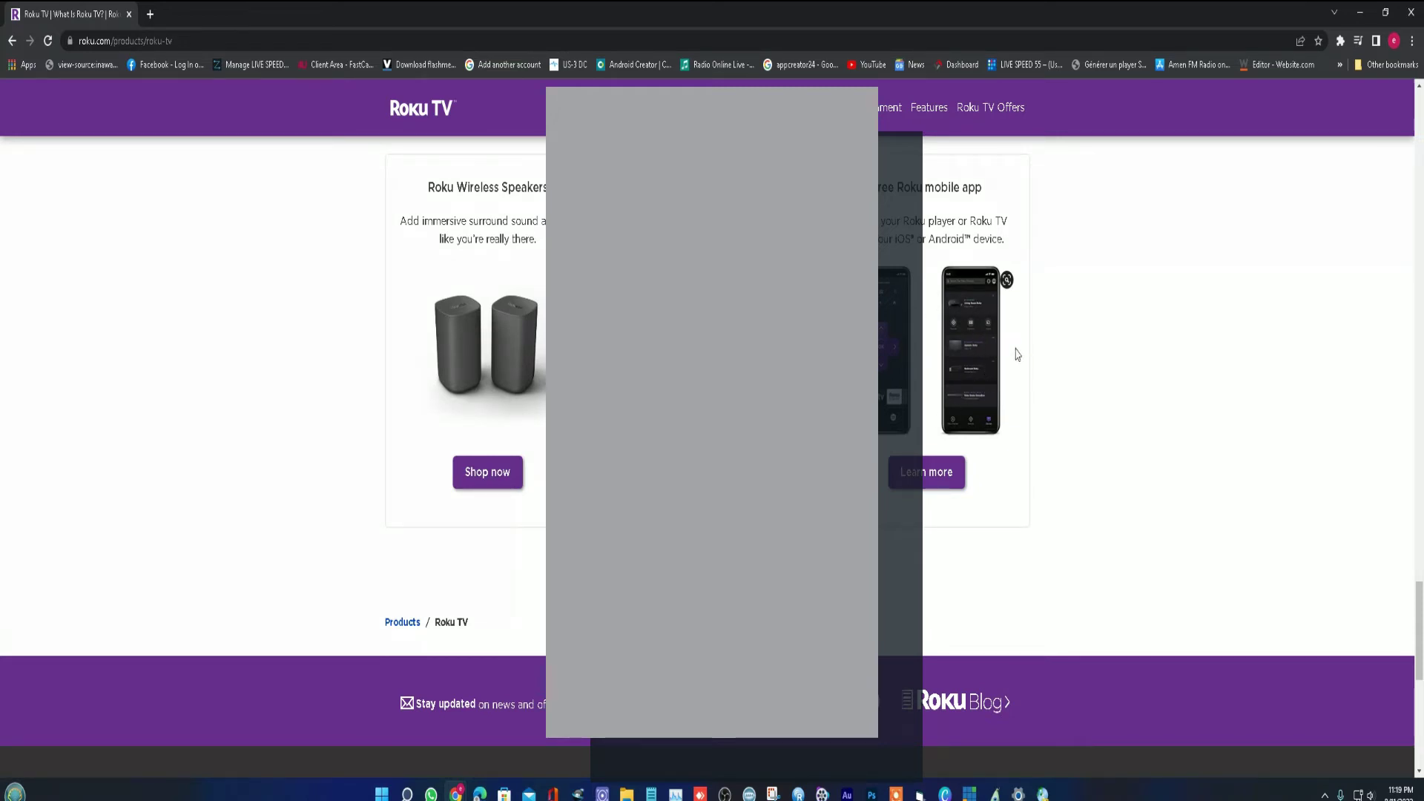
# Open the Roku TV Offers page and scroll down through the special deals
pyautogui.moveTo(485, 345)
pyautogui.click(990, 107)
pyautogui.scroll(-5, 712, 428)
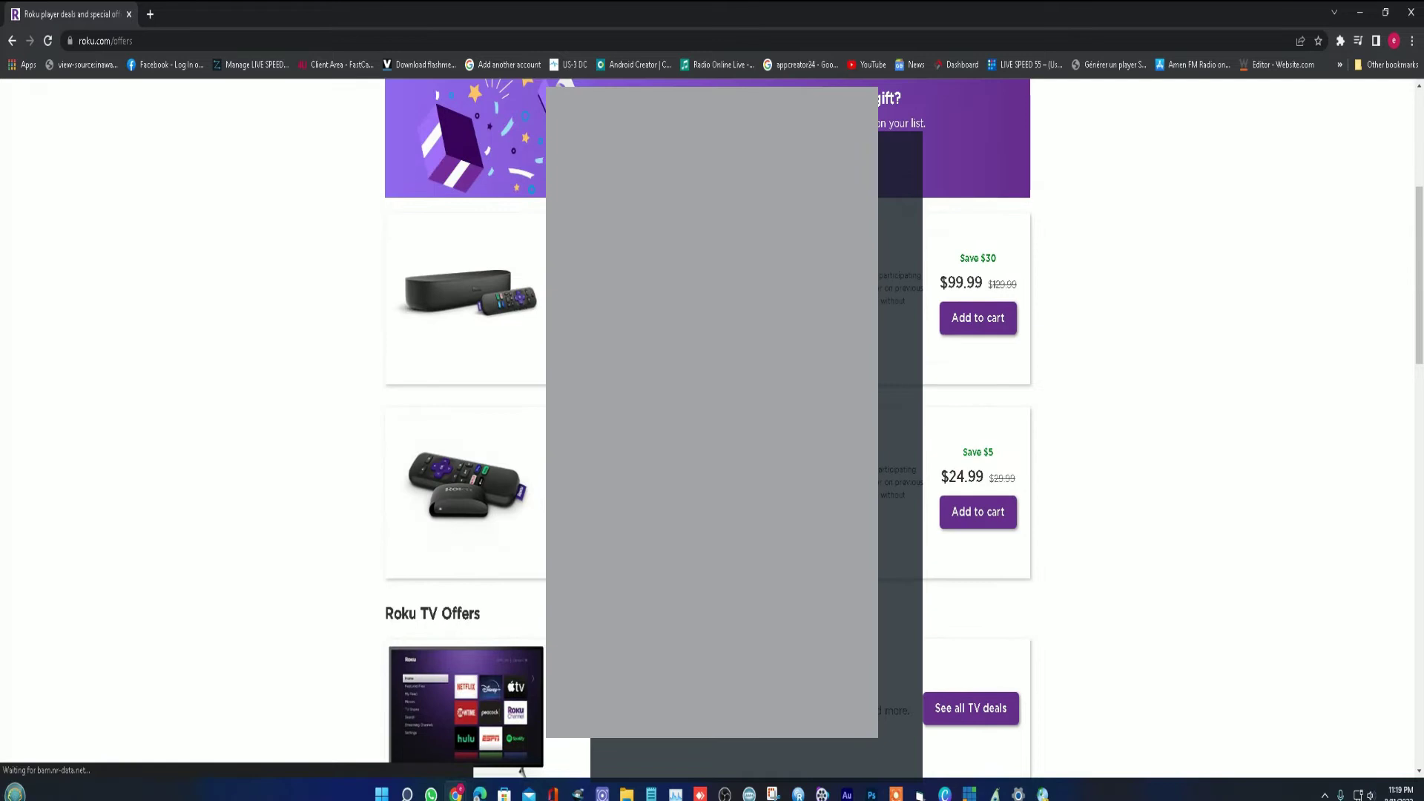
pyautogui.scroll(-1, 712, 429)
pyautogui.scroll(2, 445, 363)
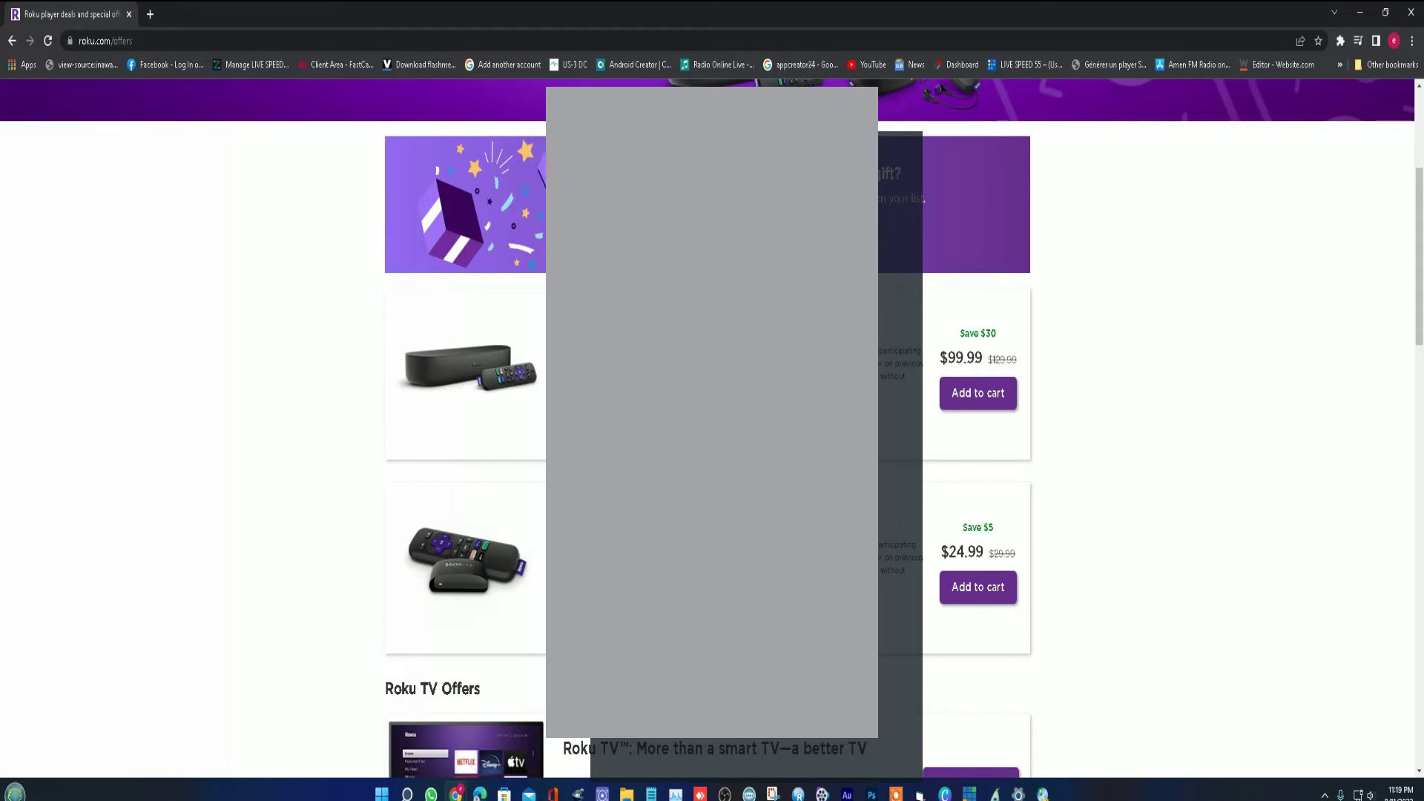
pyautogui.scroll(-2, 971, 364)
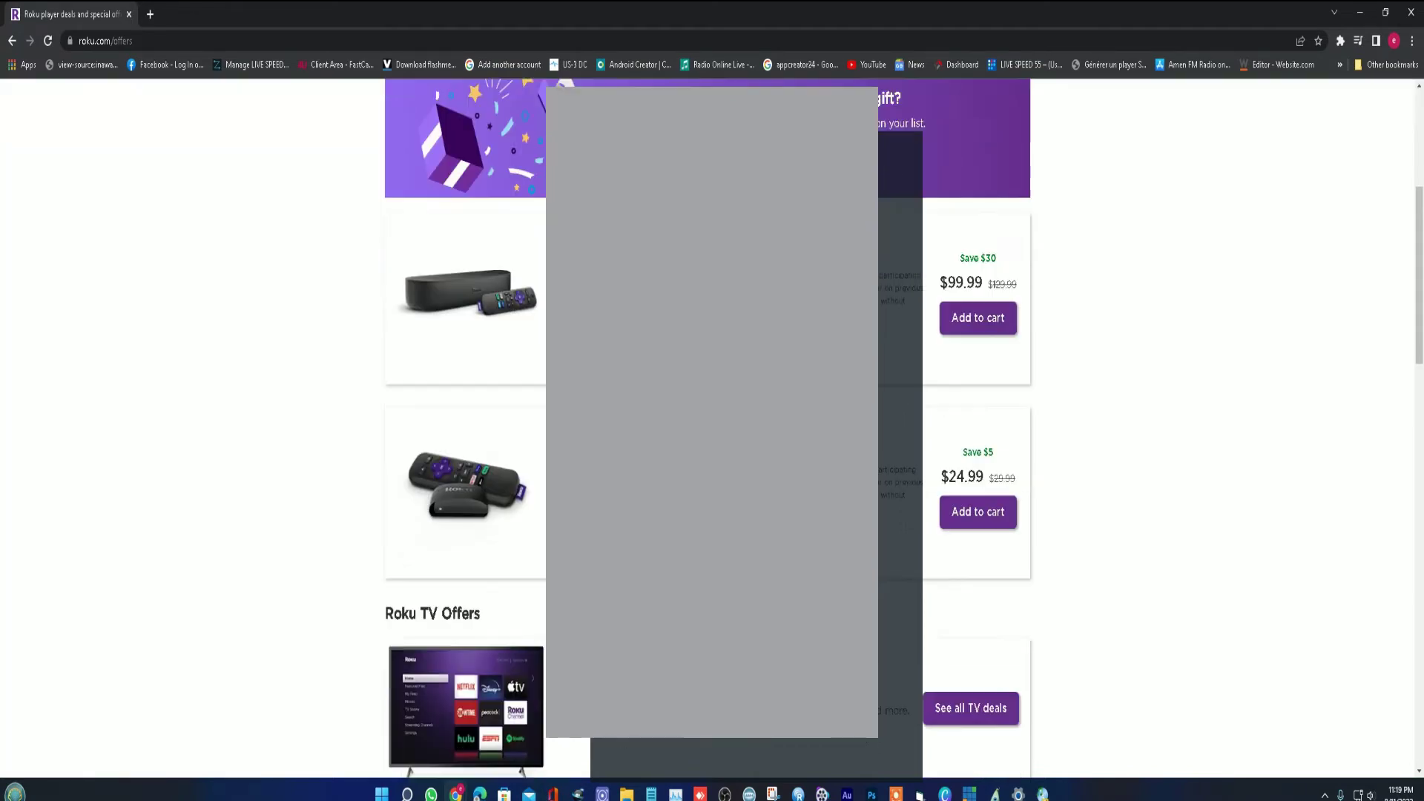
pyautogui.scroll(-2, 971, 364)
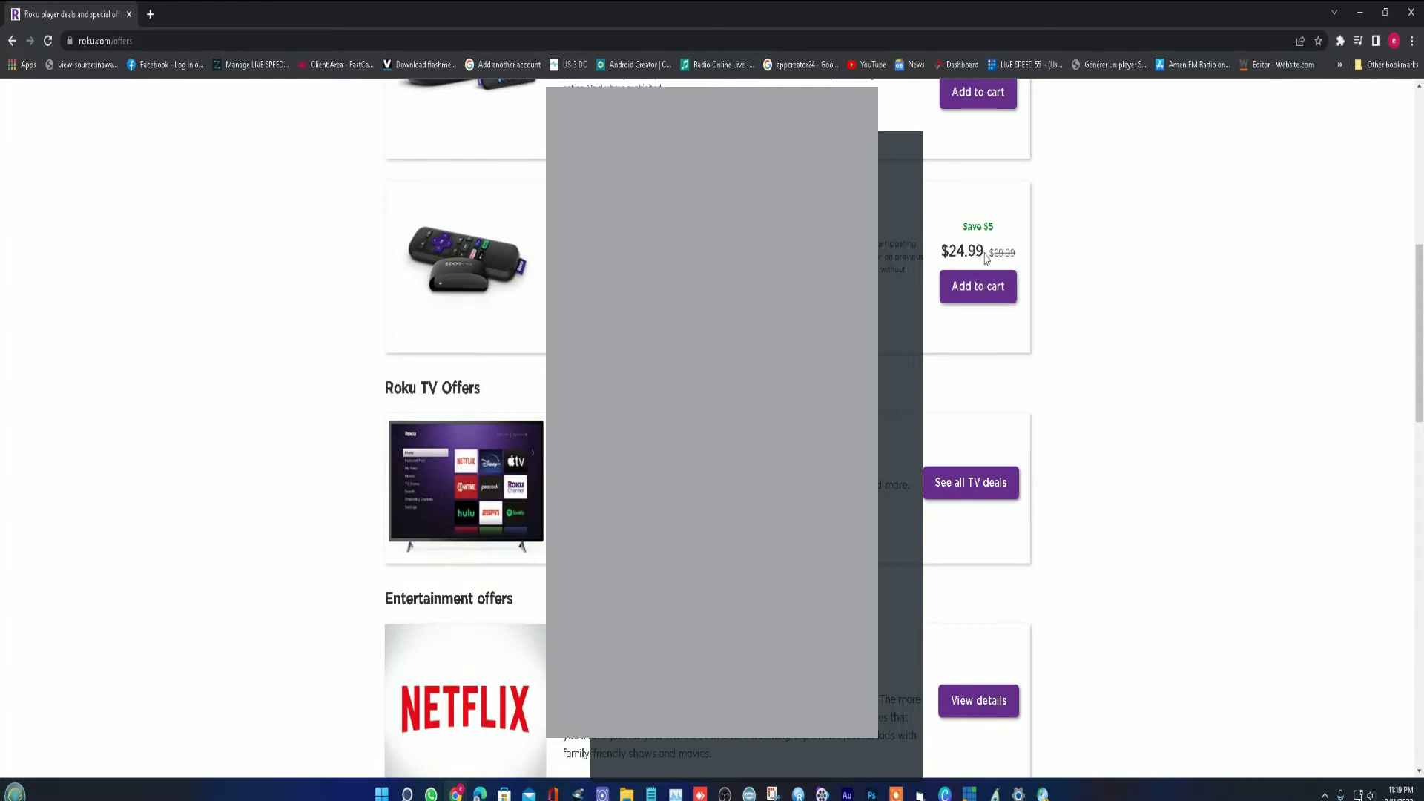
pyautogui.scroll(-1, 964, 252)
pyautogui.scroll(-1, 964, 252)
pyautogui.scroll(-3, 964, 252)
pyautogui.scroll(-5, 964, 252)
pyautogui.scroll(-1, 964, 371)
pyautogui.scroll(-3, 964, 371)
# Return to the top of the offers and go to Sign in for account creation
pyautogui.scroll(4, 964, 371)
pyautogui.scroll(5, 964, 370)
pyautogui.scroll(5, 964, 371)
pyautogui.scroll(3, 964, 371)
pyautogui.scroll(3, 964, 371)
pyautogui.scroll(-1, 964, 371)
pyautogui.scroll(-1, 963, 371)
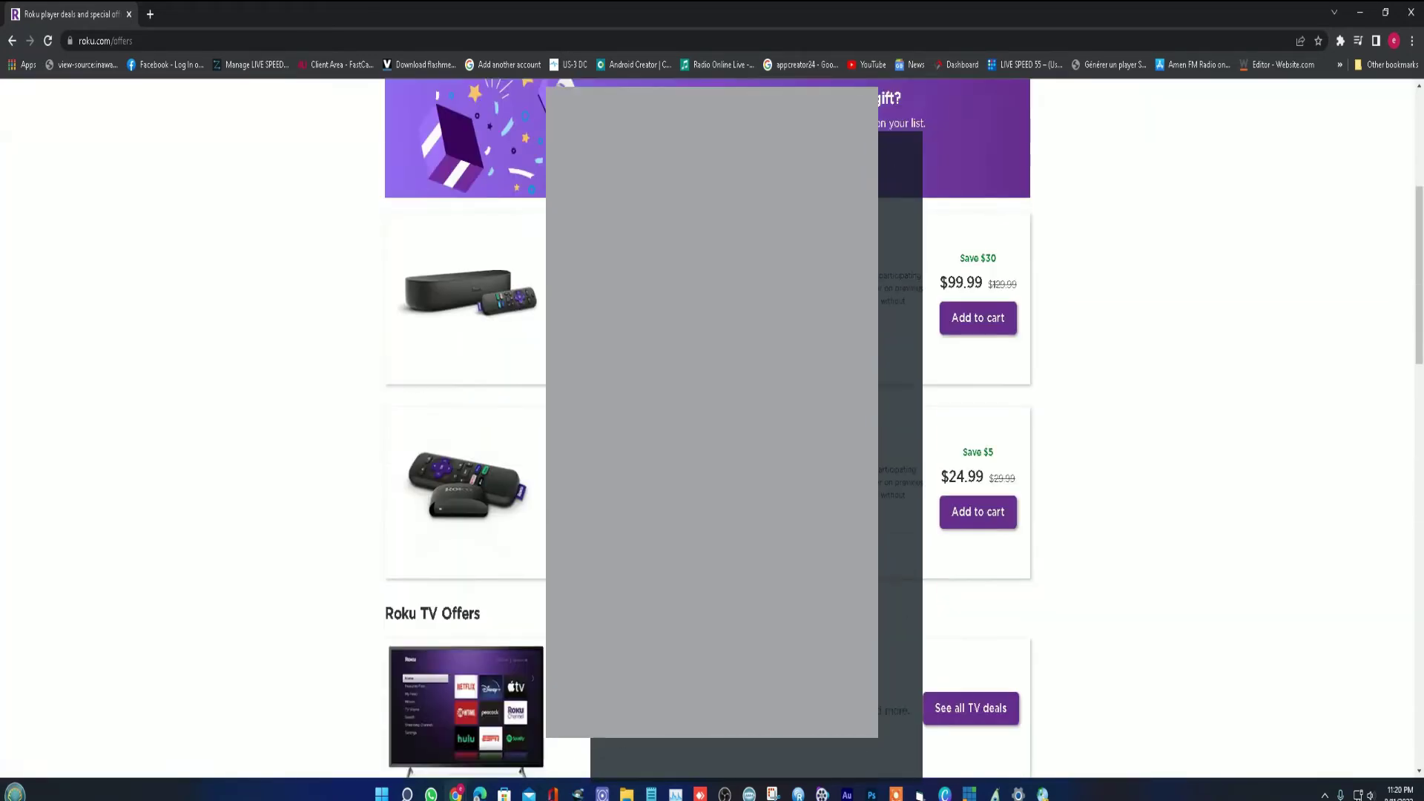
pyautogui.scroll(3, 964, 371)
pyautogui.scroll(2, 964, 371)
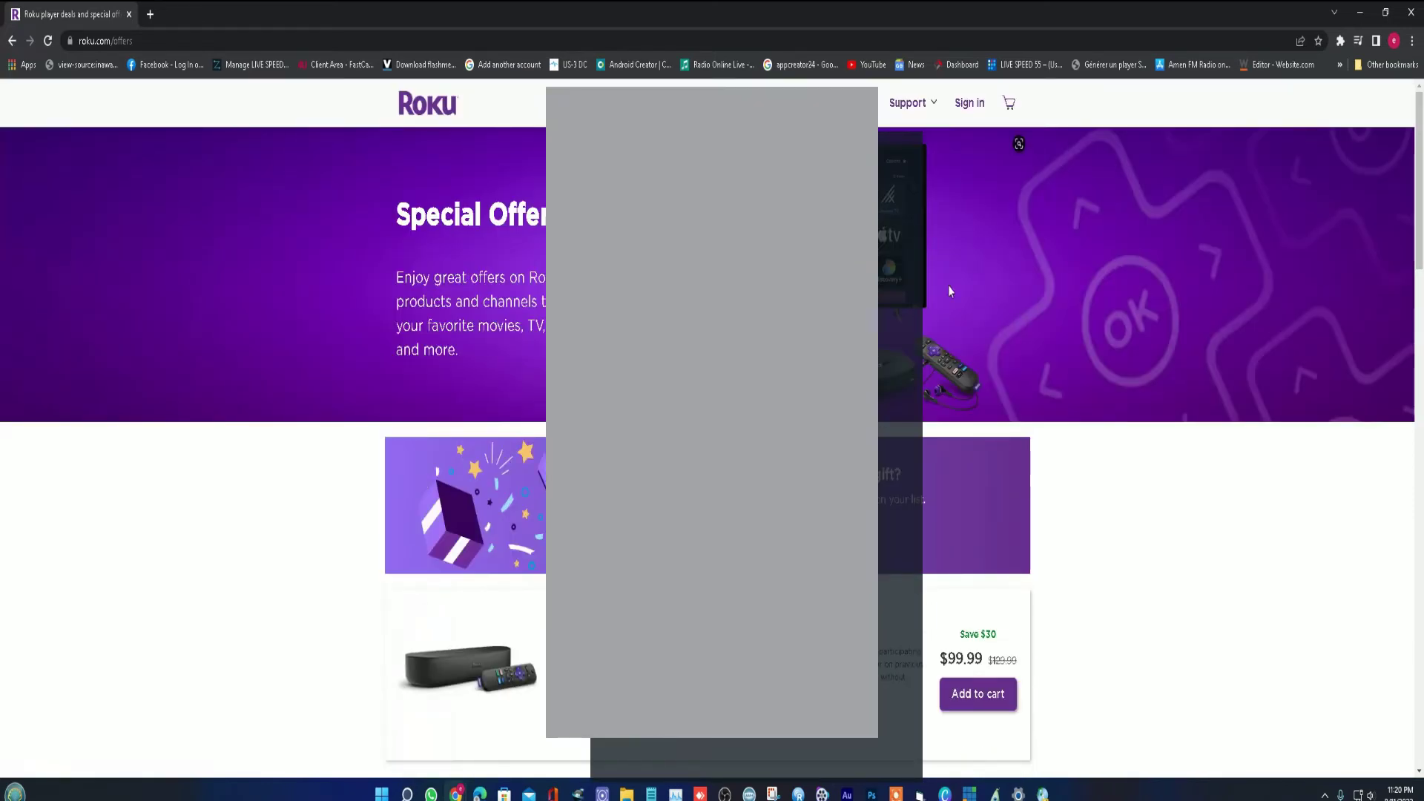
pyautogui.click(968, 104)
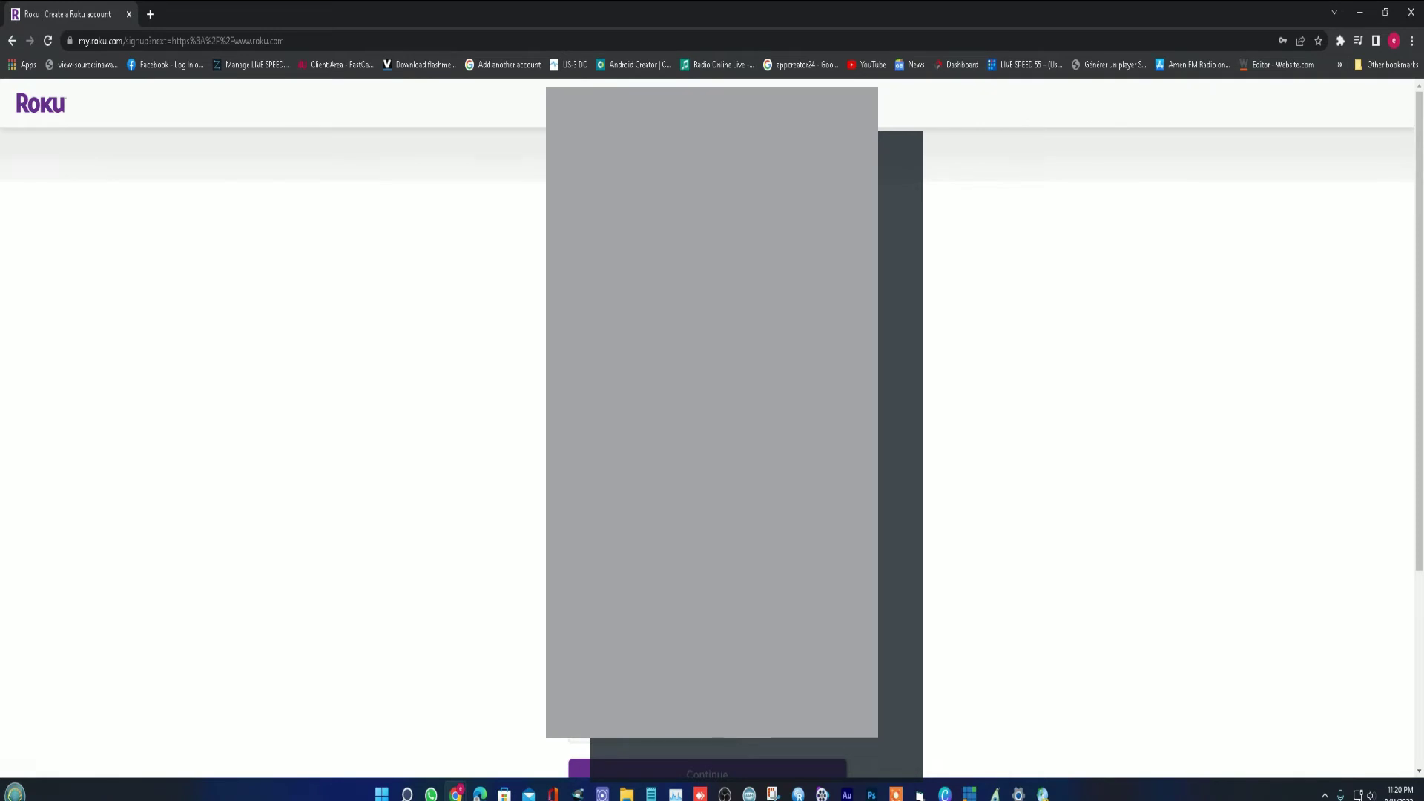
pyautogui.scroll(-3, 712, 430)
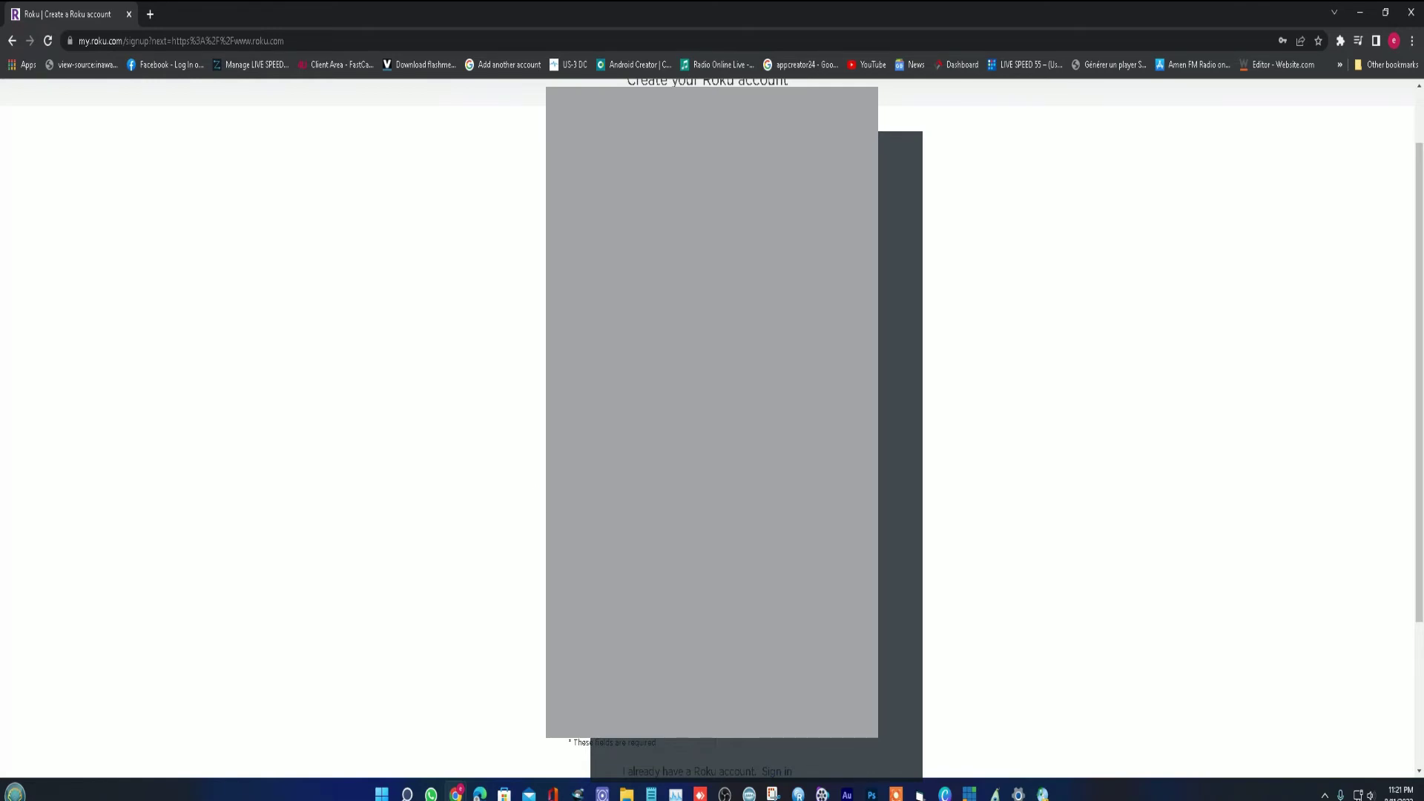
pyautogui.scroll(-1, 712, 430)
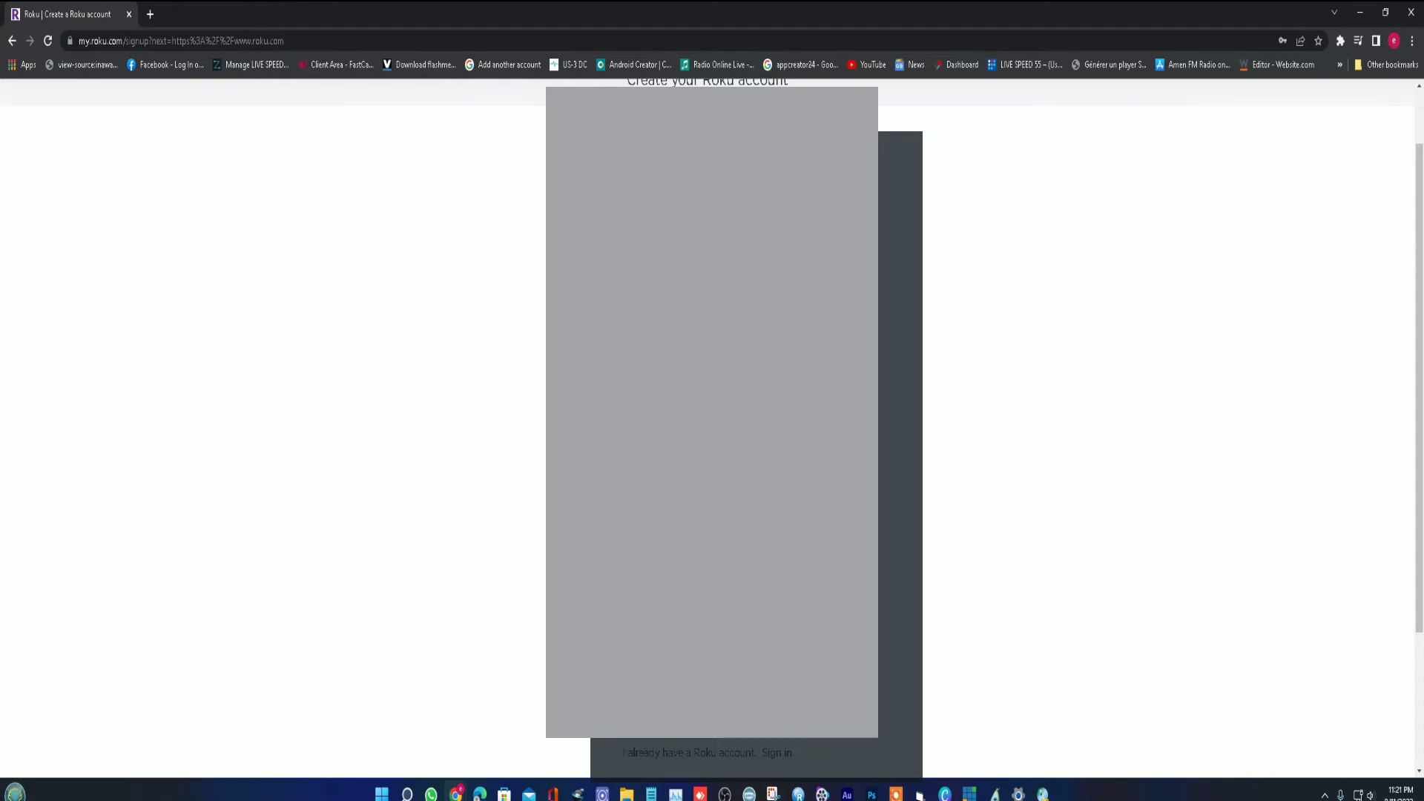
pyautogui.scroll(1, 712, 430)
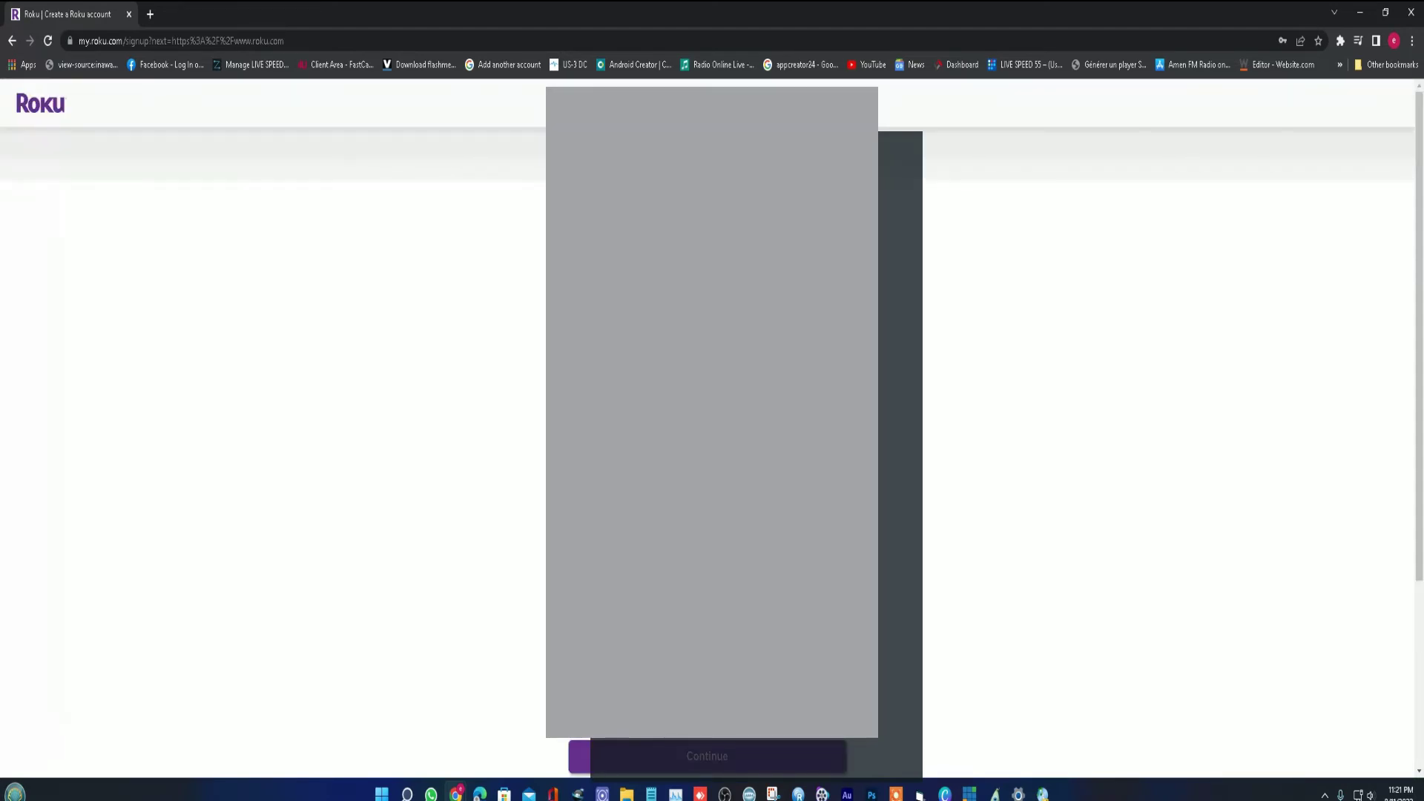
pyautogui.scroll(-3, 712, 430)
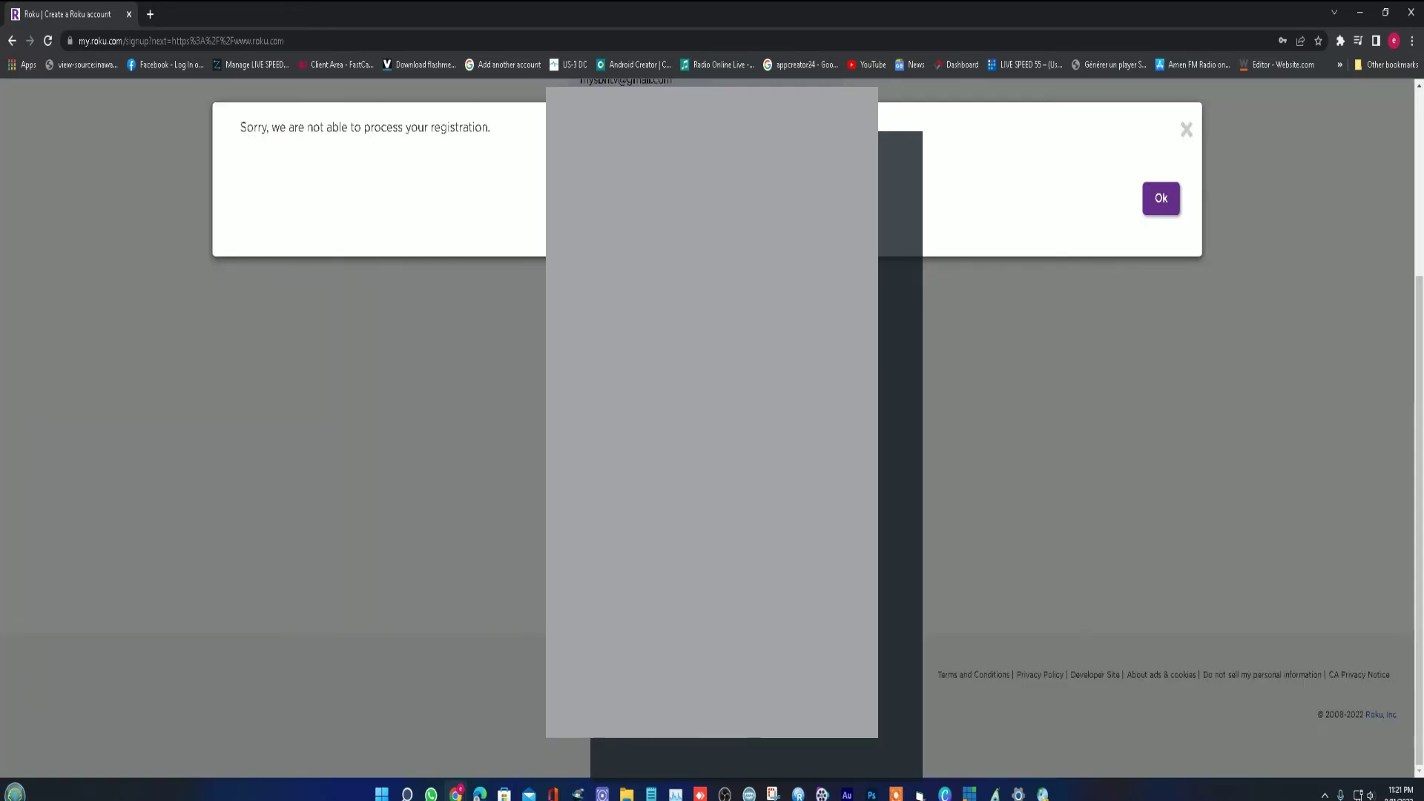
# Dismiss the 'not able to process your registration' error dialog with Ok
pyautogui.click(1160, 198)
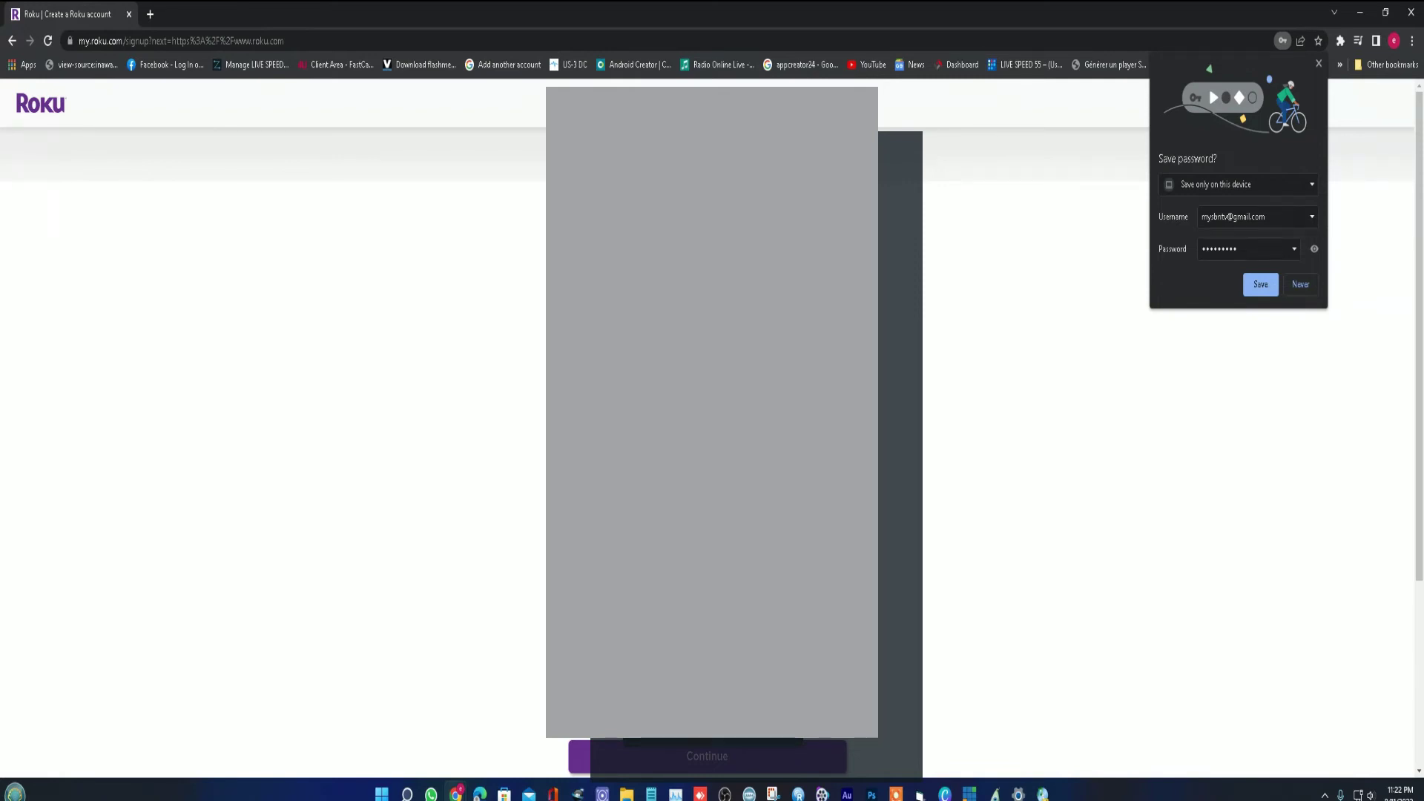
# Close Chrome's first password prompt, review the sign-up form, then save the account password in Chrome
pyautogui.press('Escape')
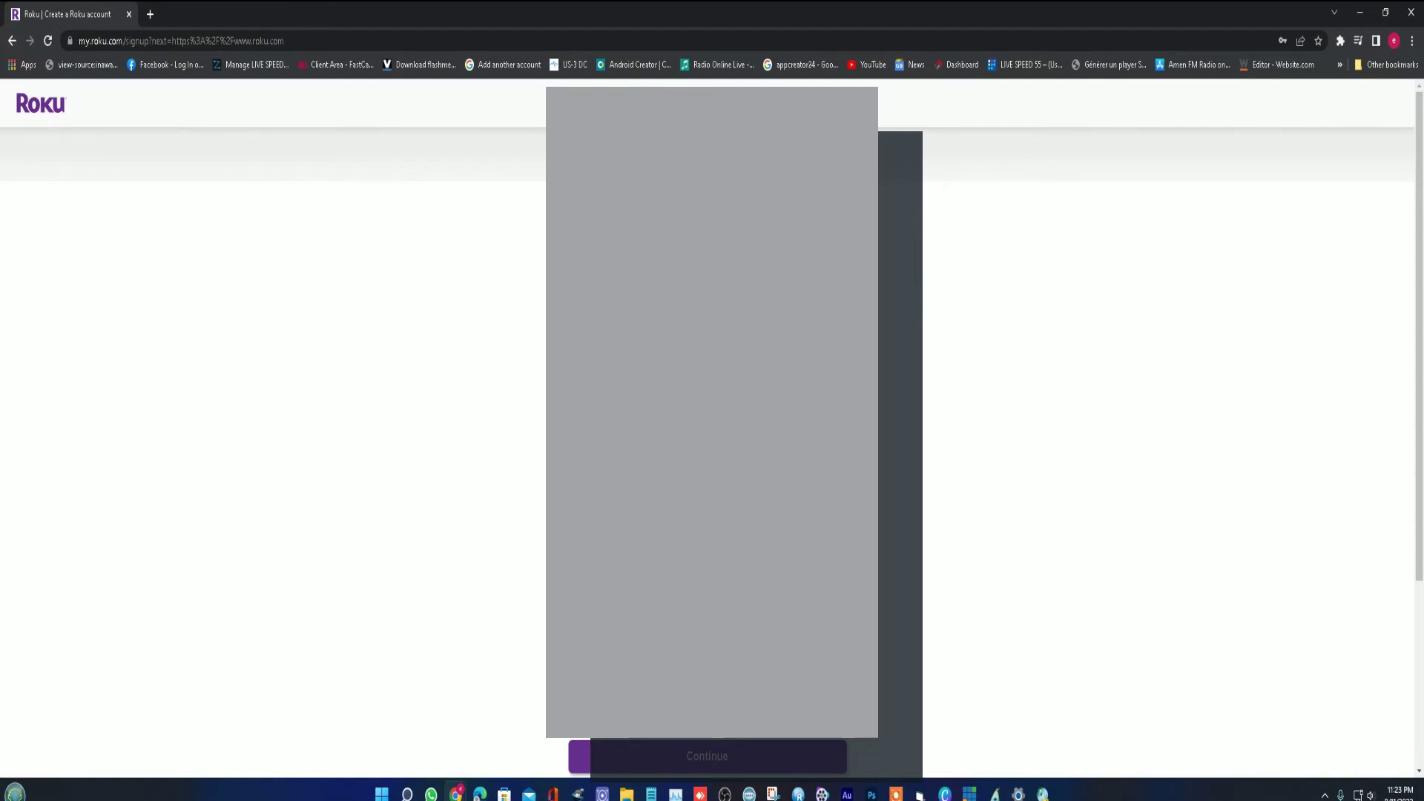
pyautogui.scroll(-2, 1112, 430)
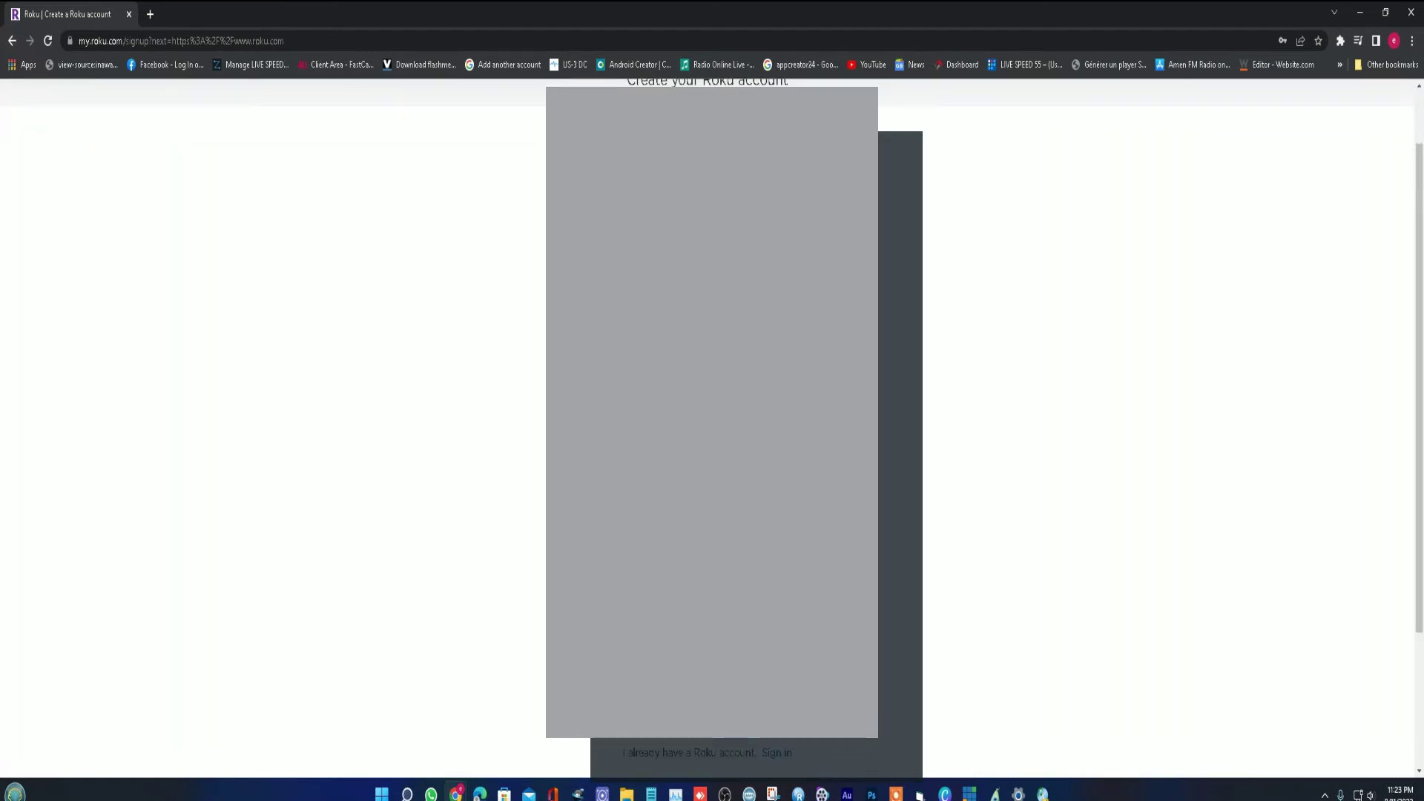
pyautogui.scroll(-2, 1112, 430)
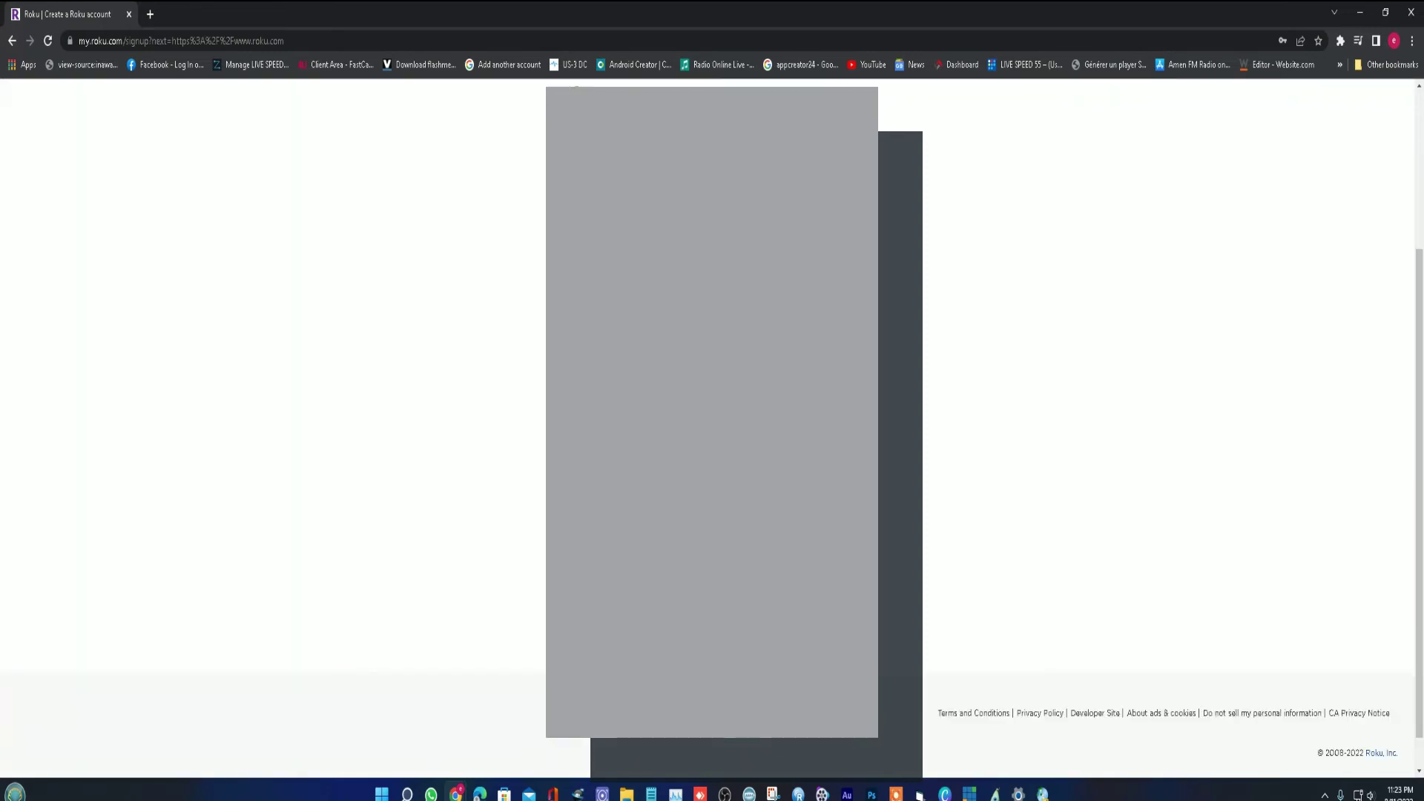
pyautogui.scroll(3, 712, 430)
pyautogui.scroll(-2, 712, 430)
pyautogui.scroll(-1, 712, 430)
pyautogui.scroll(3, 712, 430)
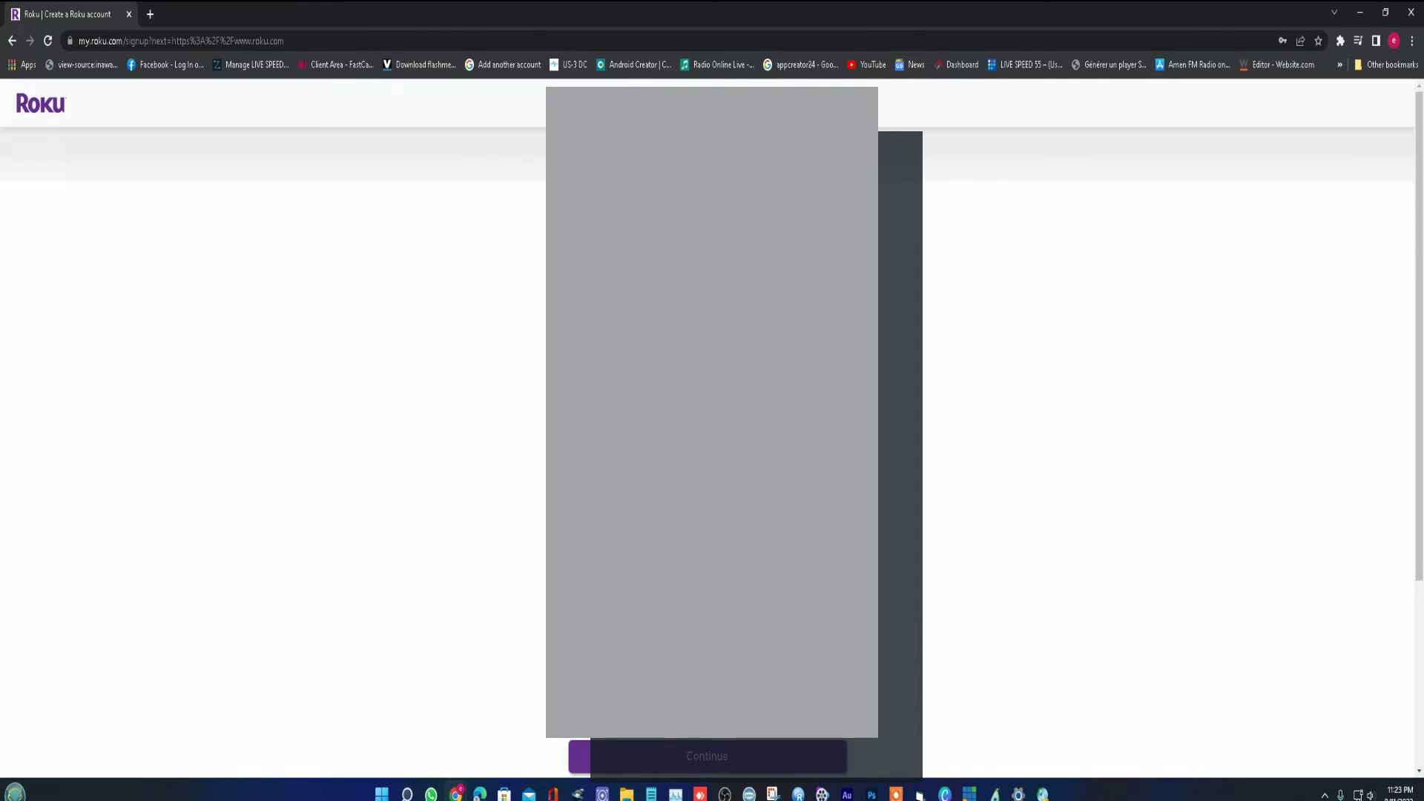
pyautogui.scroll(-3, 712, 430)
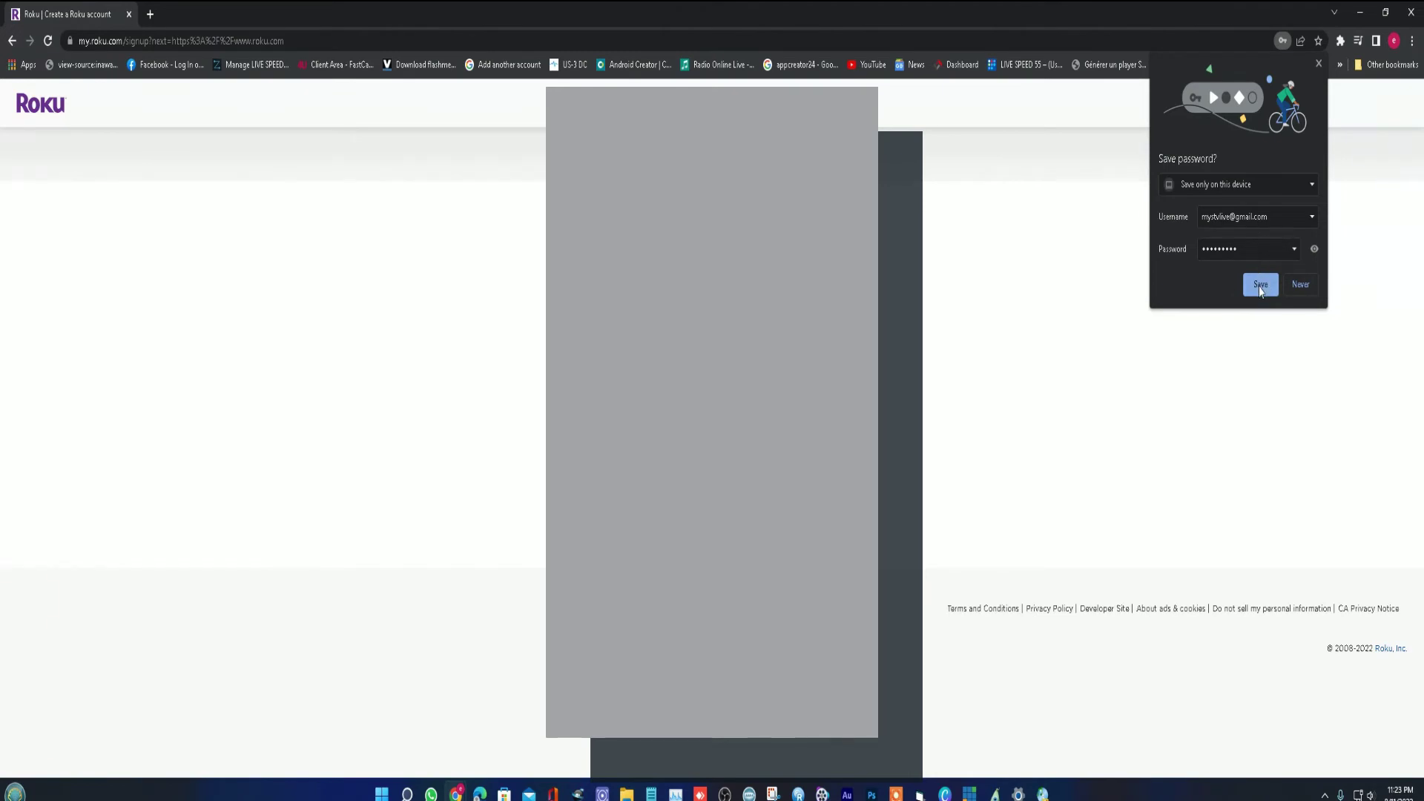
pyautogui.click(1261, 283)
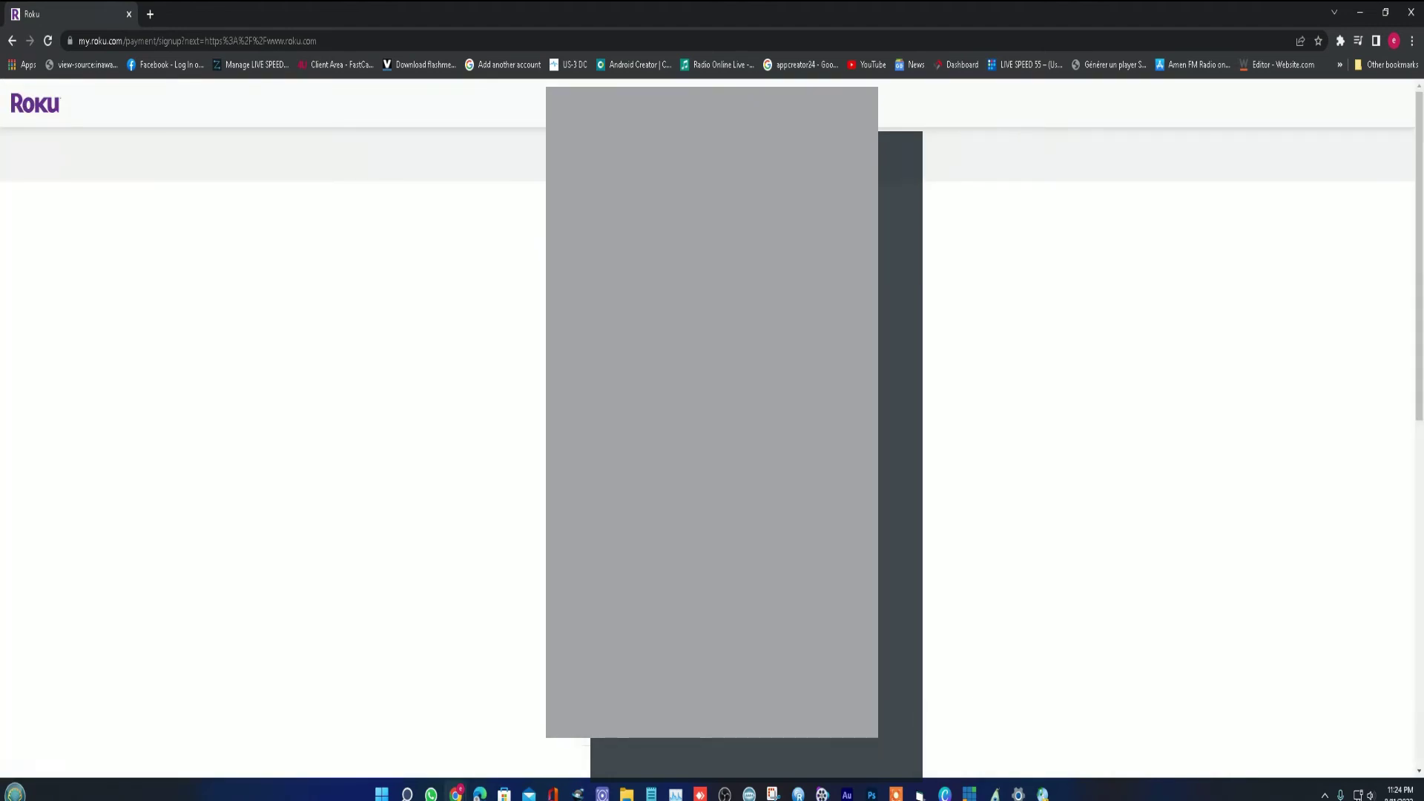
pyautogui.scroll(-3, 297, 444)
pyautogui.scroll(-5, 297, 445)
pyautogui.scroll(8, 296, 445)
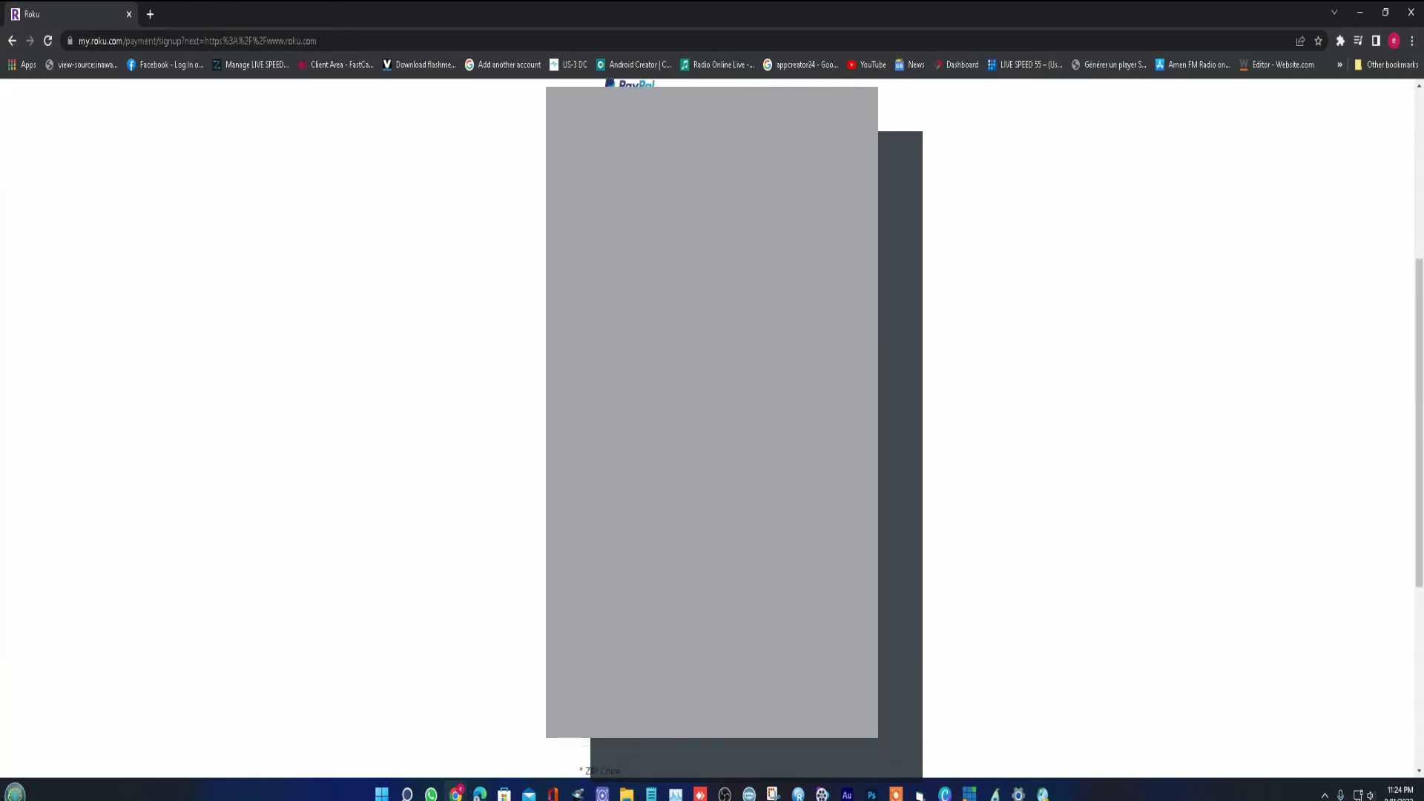
pyautogui.scroll(-5, 296, 445)
pyautogui.scroll(-3, 296, 445)
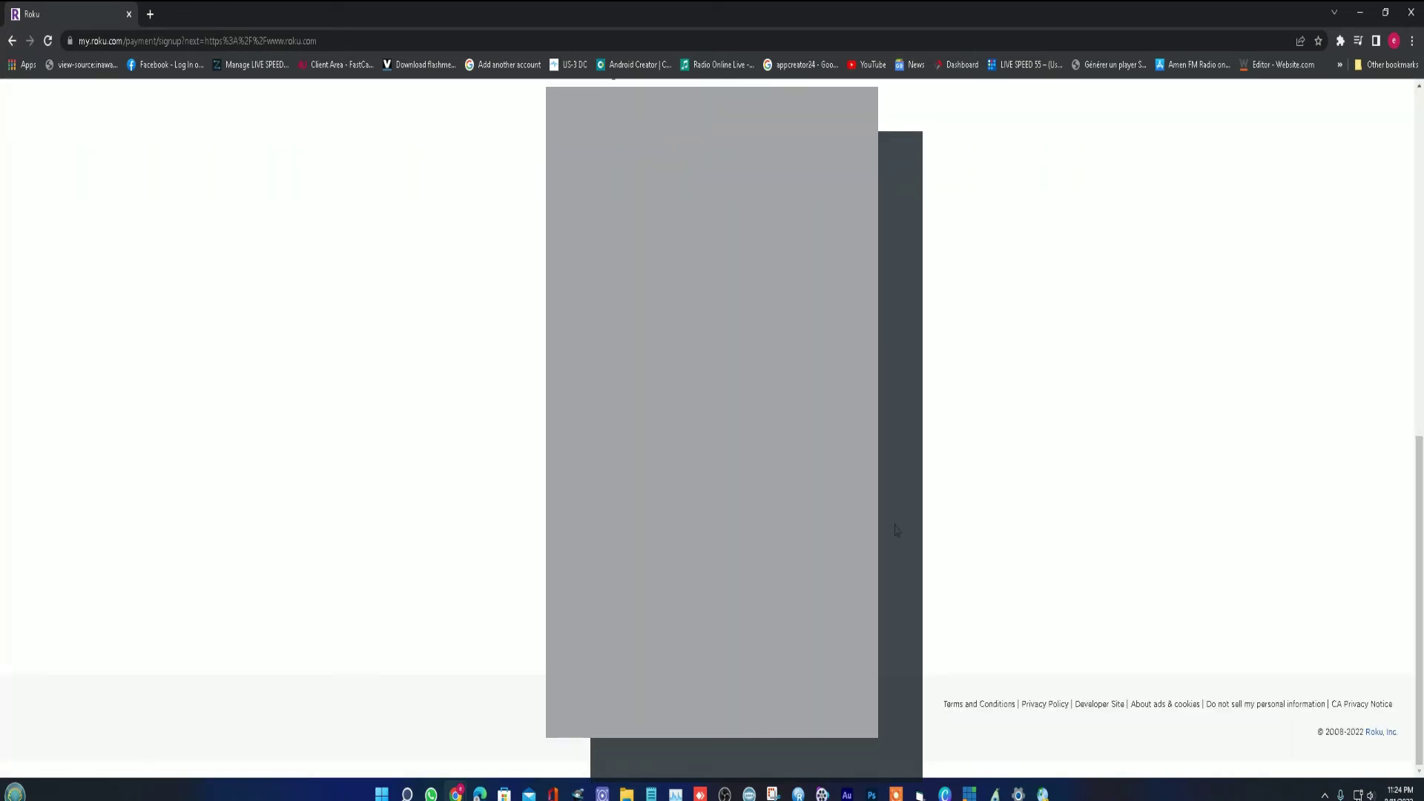
pyautogui.scroll(3, 895, 530)
pyautogui.scroll(5, 895, 529)
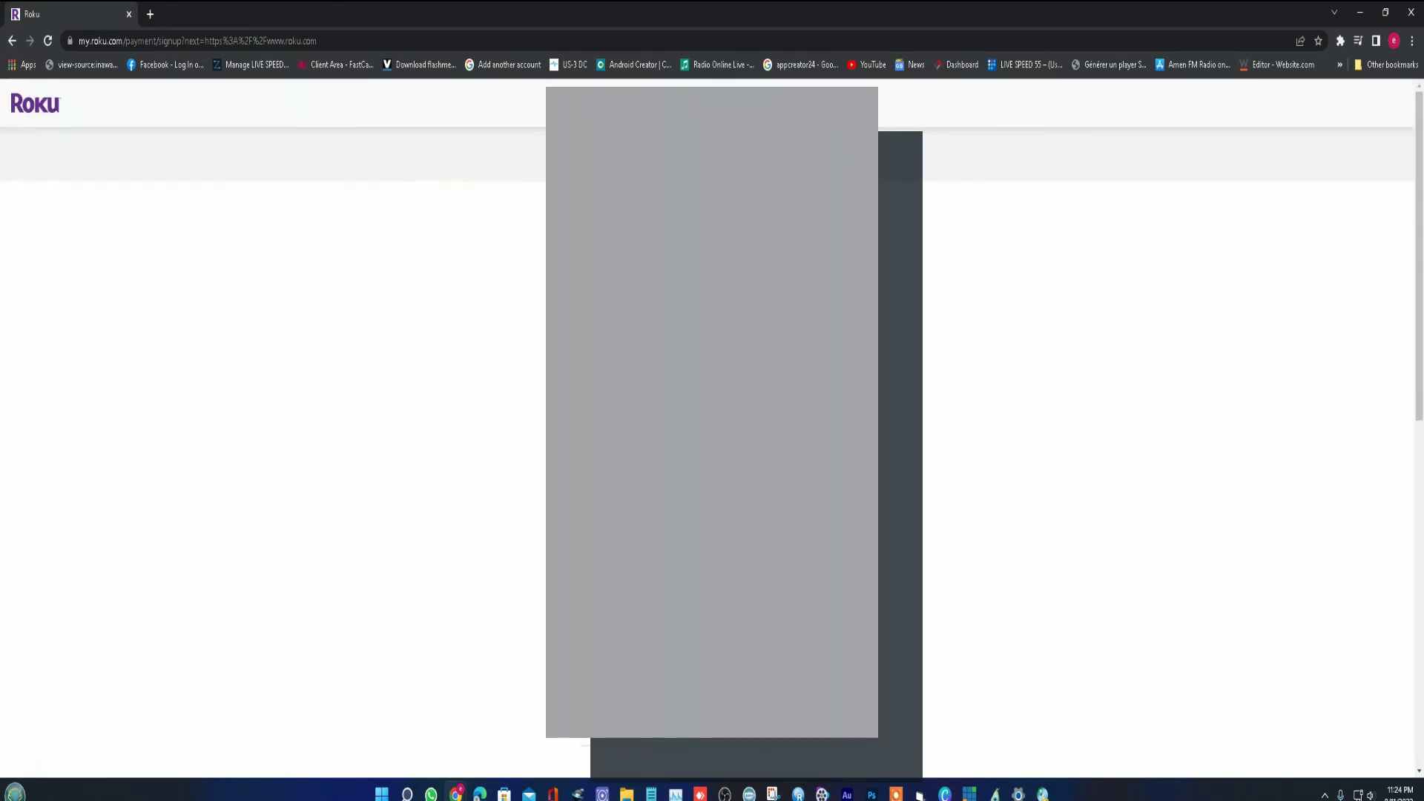
pyautogui.scroll(-5, 890, 534)
pyautogui.scroll(-3, 890, 533)
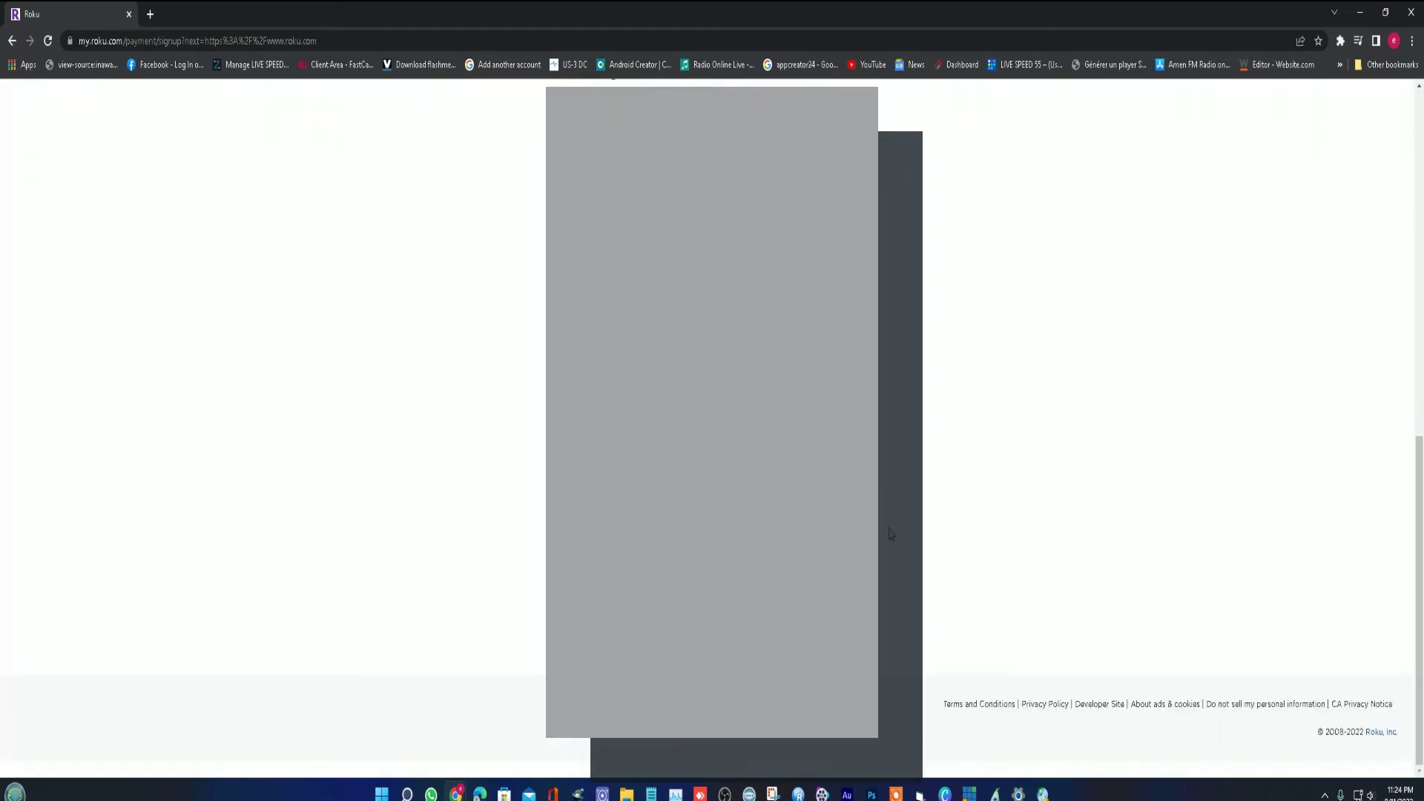
pyautogui.scroll(5, 889, 534)
pyautogui.scroll(3, 890, 534)
pyautogui.scroll(-5, 890, 534)
pyautogui.scroll(-3, 890, 534)
pyautogui.scroll(8, 879, 525)
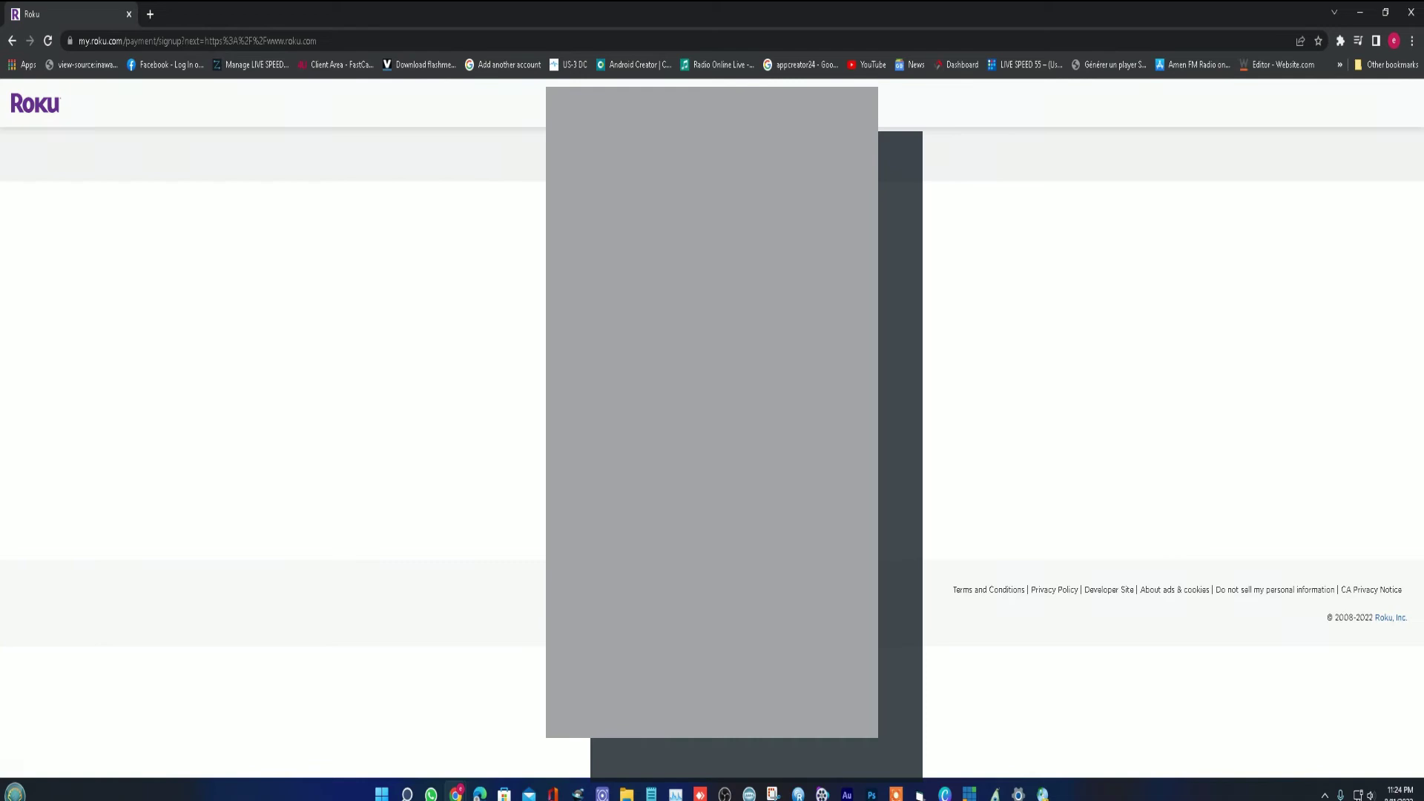
pyautogui.scroll(-5, 712, 430)
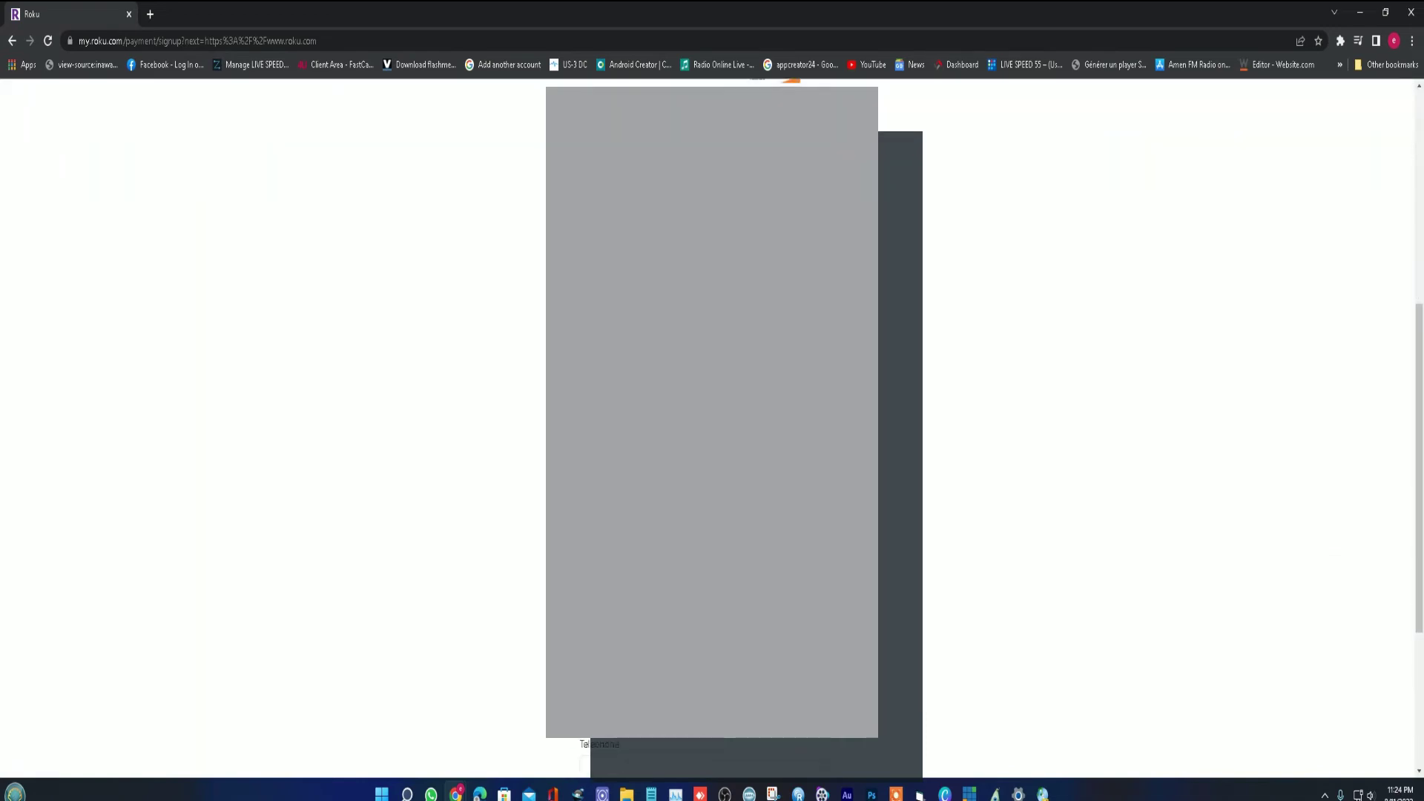
pyautogui.scroll(-3, 712, 430)
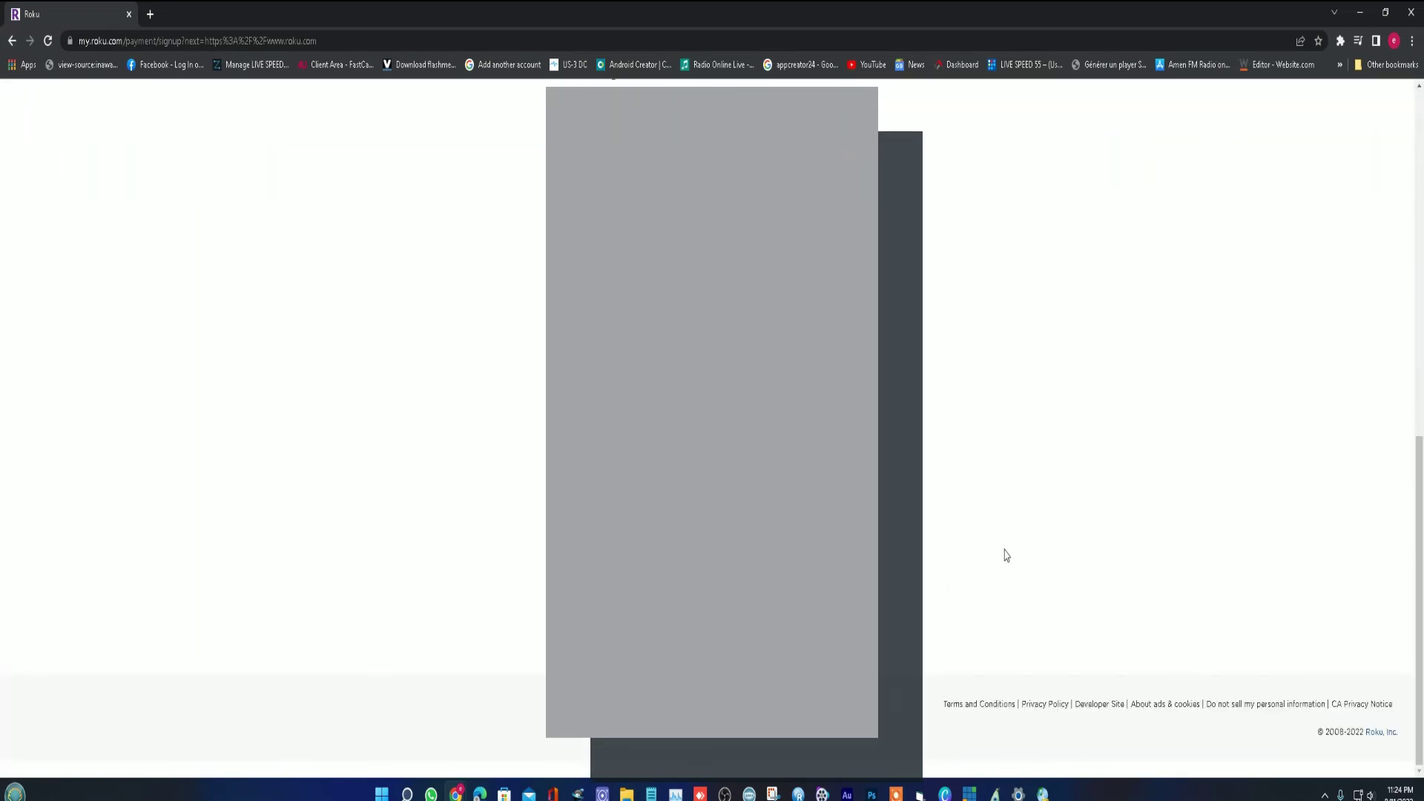
pyautogui.scroll(8, 967, 546)
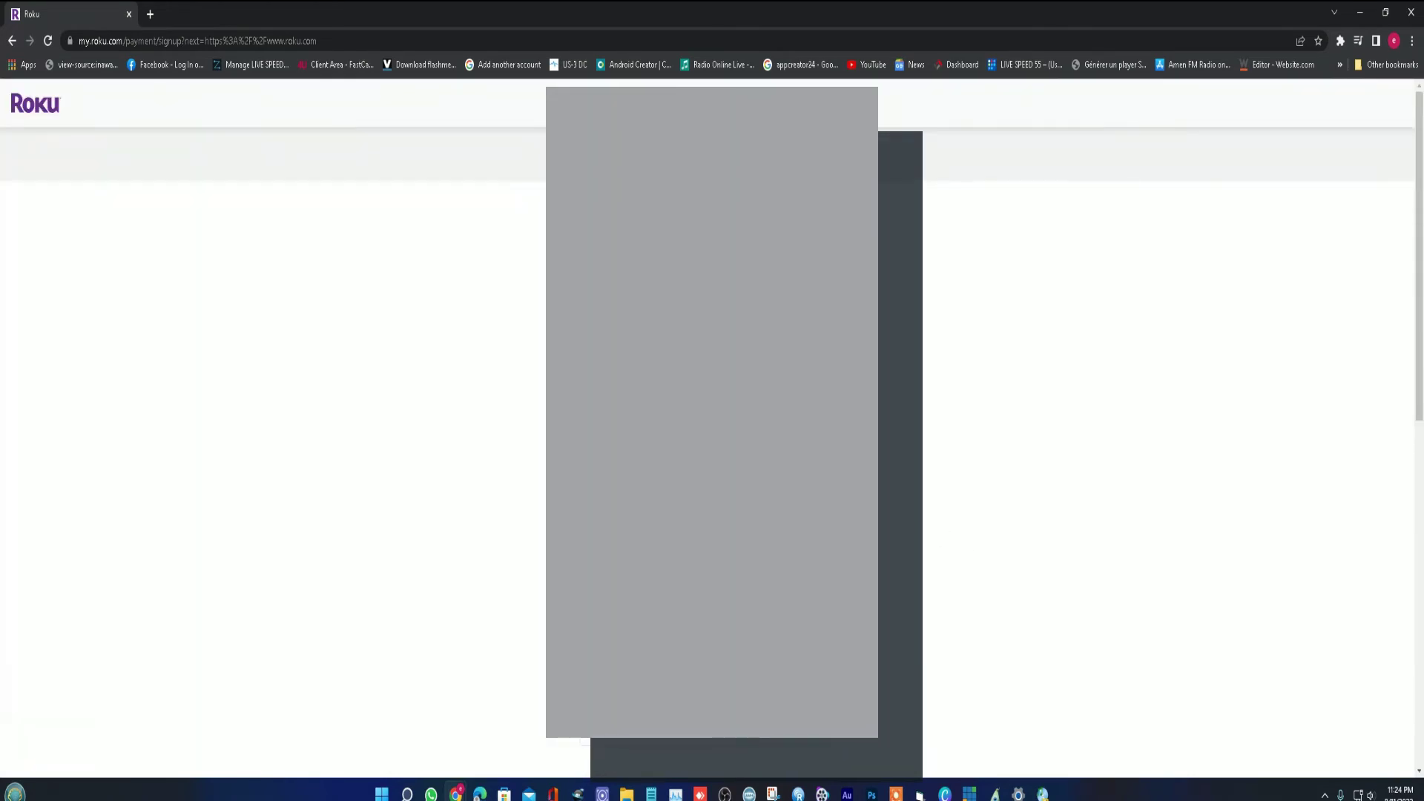
pyautogui.scroll(-3, 531, 353)
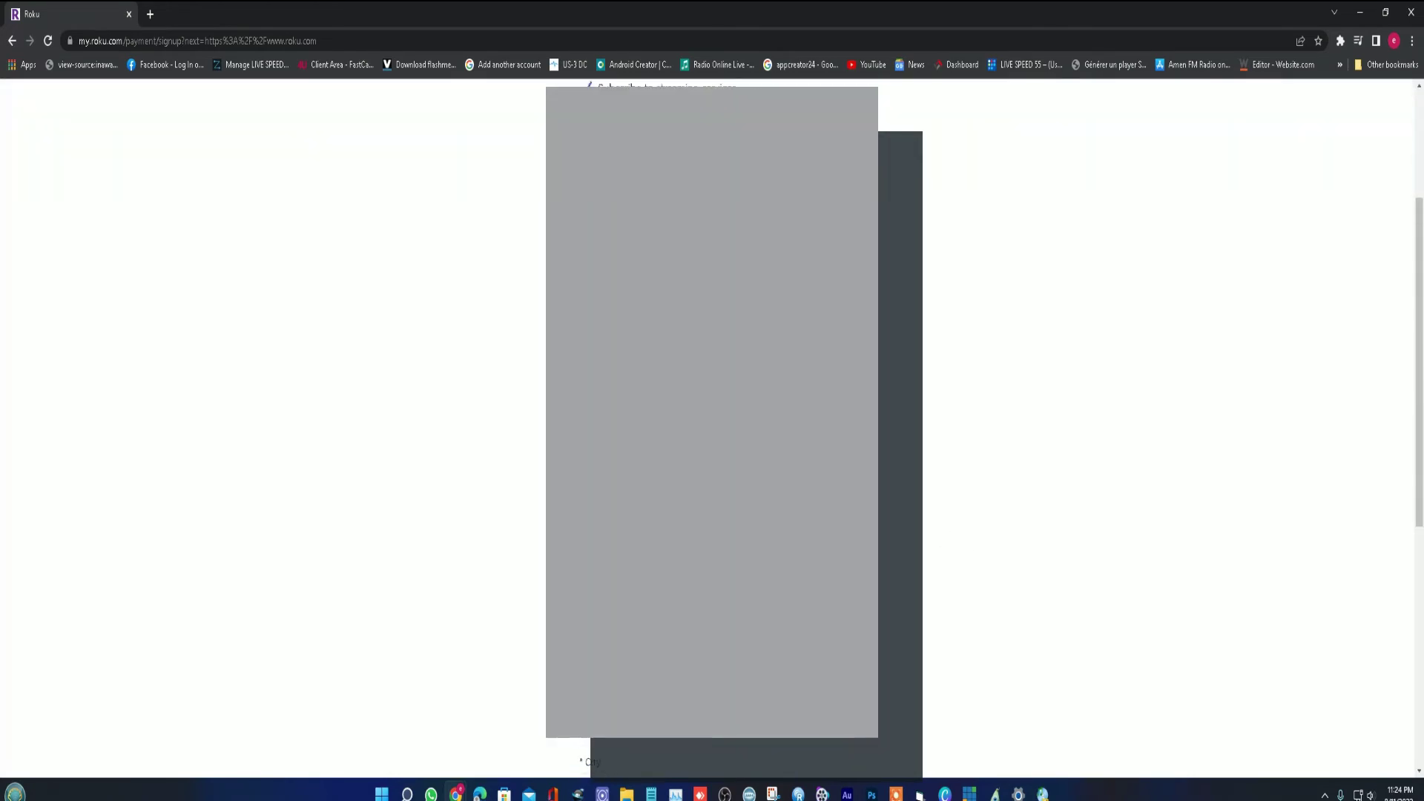
pyautogui.scroll(3, 712, 427)
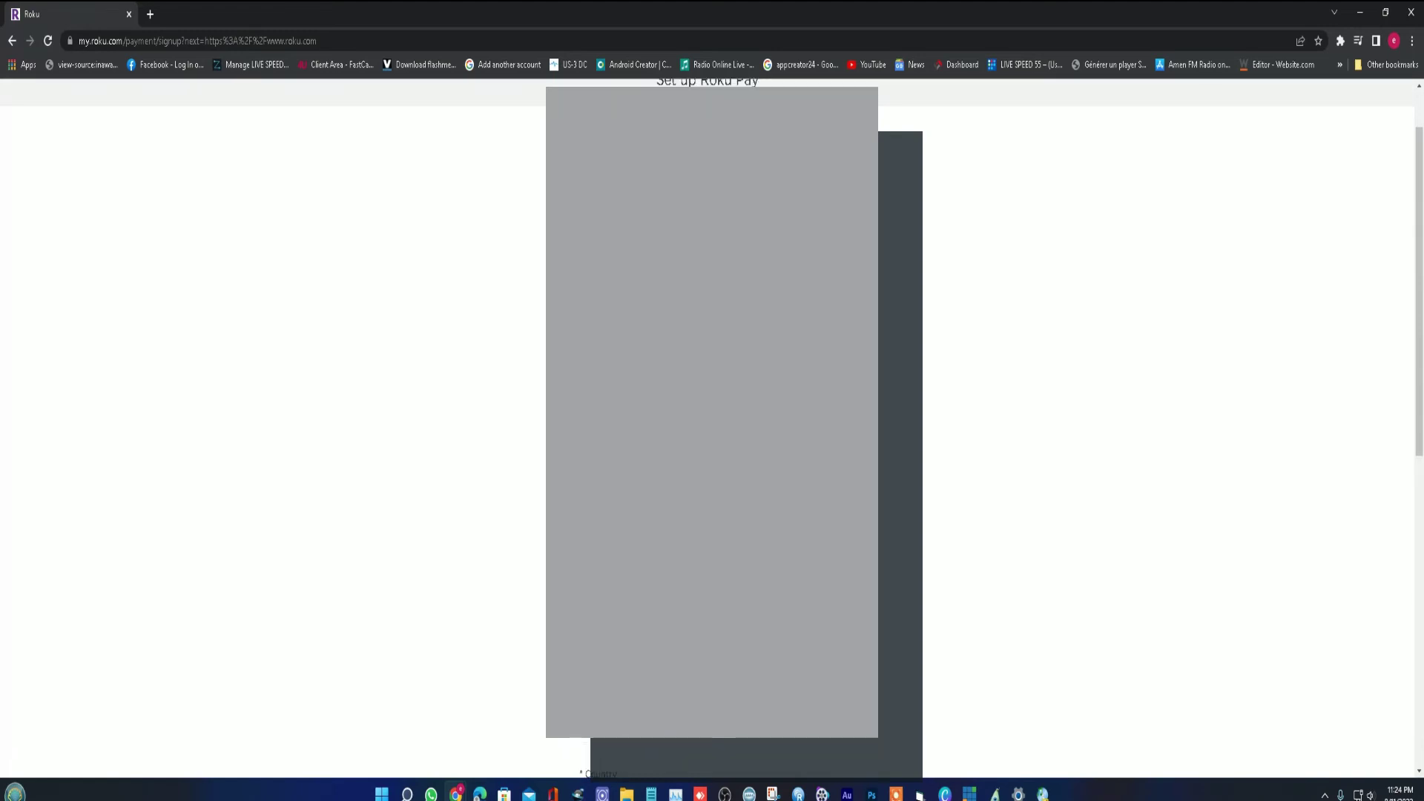
pyautogui.scroll(1, 909, 395)
pyautogui.scroll(-3, 712, 428)
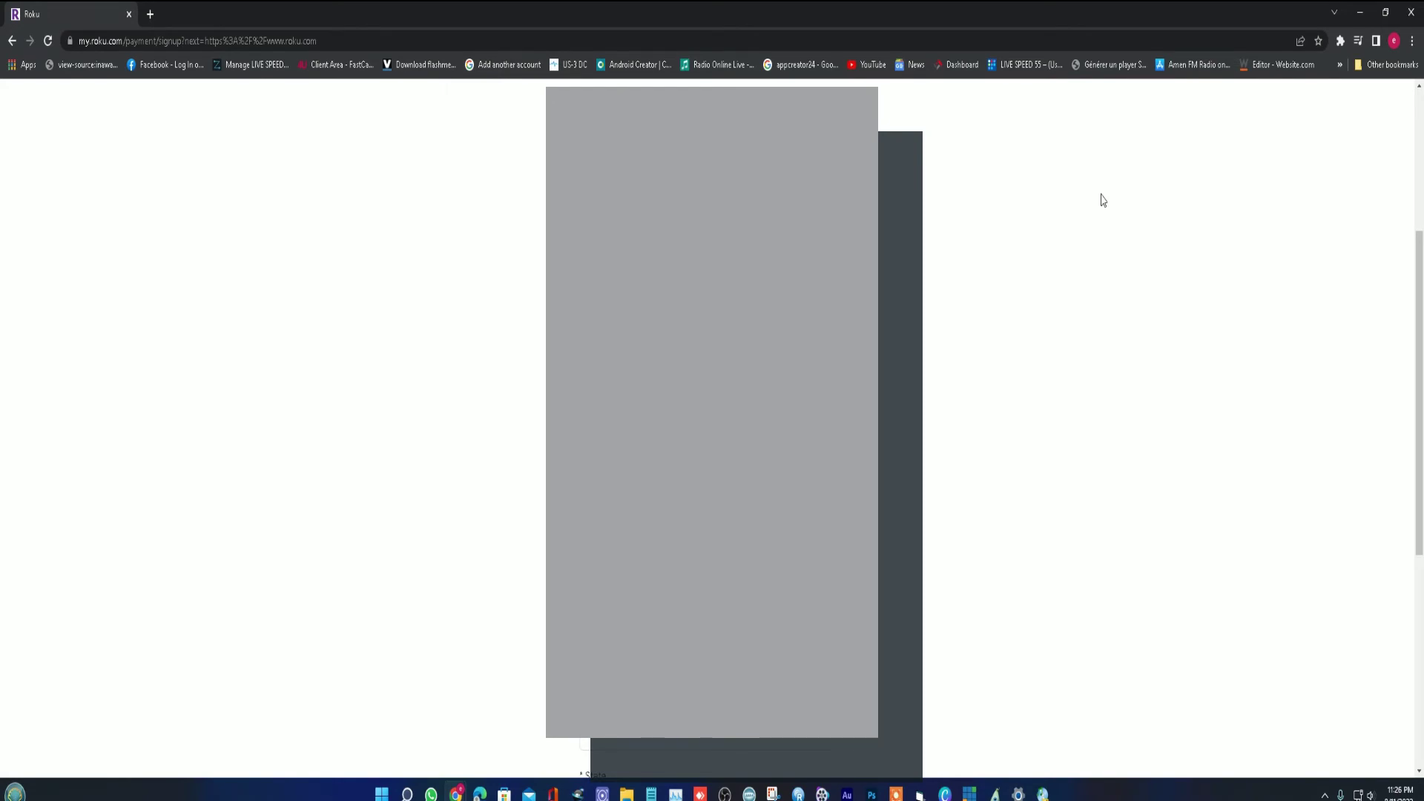
# Accept the autofilled telephone number and scroll the Roku Pay billing form to Save and continue
pyautogui.scroll(-1, 1112, 445)
pyautogui.scroll(-3, 445, 430)
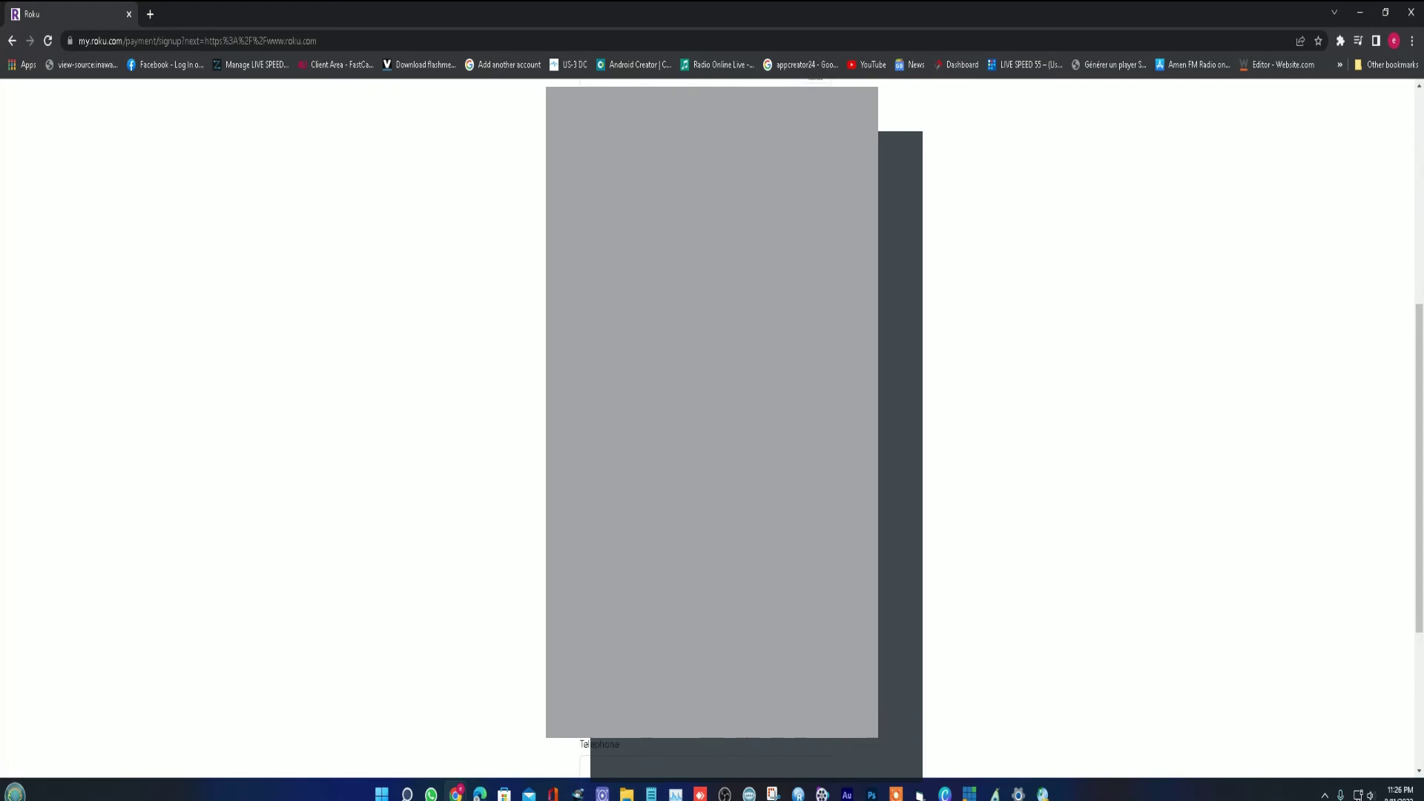
pyautogui.press('Return')
pyautogui.scroll(-5, 712, 431)
pyautogui.scroll(1, 712, 430)
pyautogui.scroll(-1, 1112, 445)
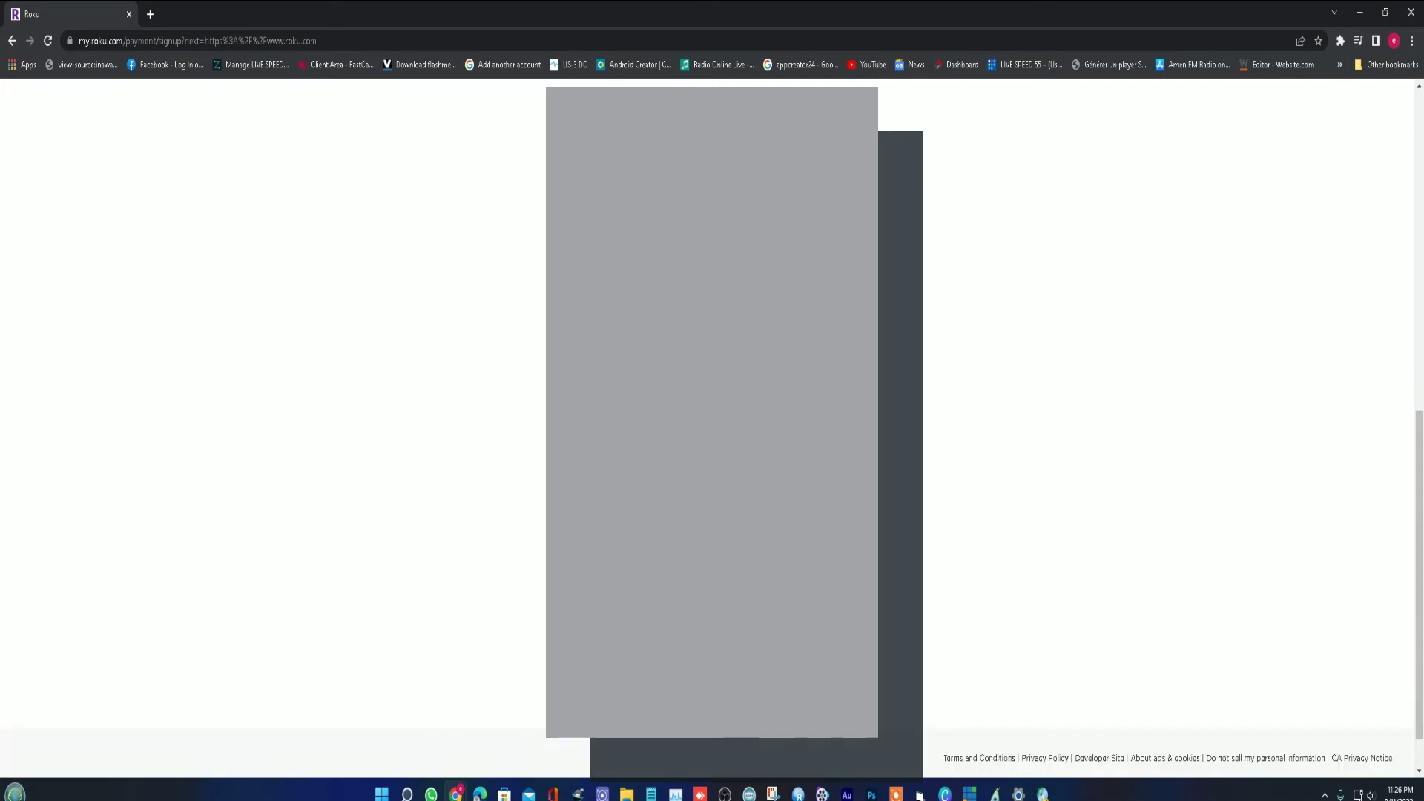
pyautogui.scroll(1, 711, 430)
pyautogui.scroll(10, 712, 431)
pyautogui.scroll(5, 712, 430)
pyautogui.scroll(-1, 712, 430)
pyautogui.scroll(-5, 712, 430)
pyautogui.scroll(-5, 712, 430)
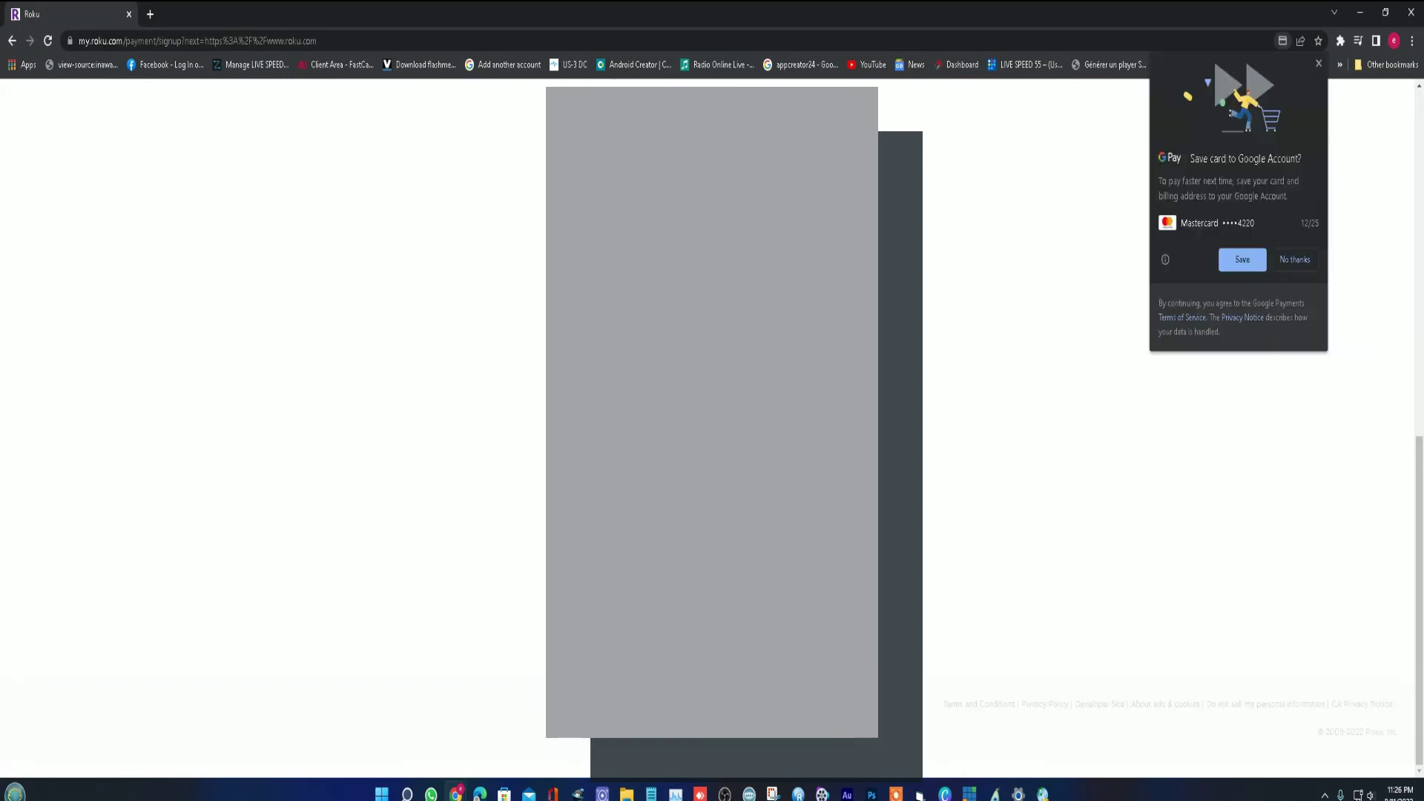
# Decline saving the card to Google, then scroll the homepage down and back to the top
pyautogui.click(1290, 260)
pyautogui.scroll(-5, 794, 346)
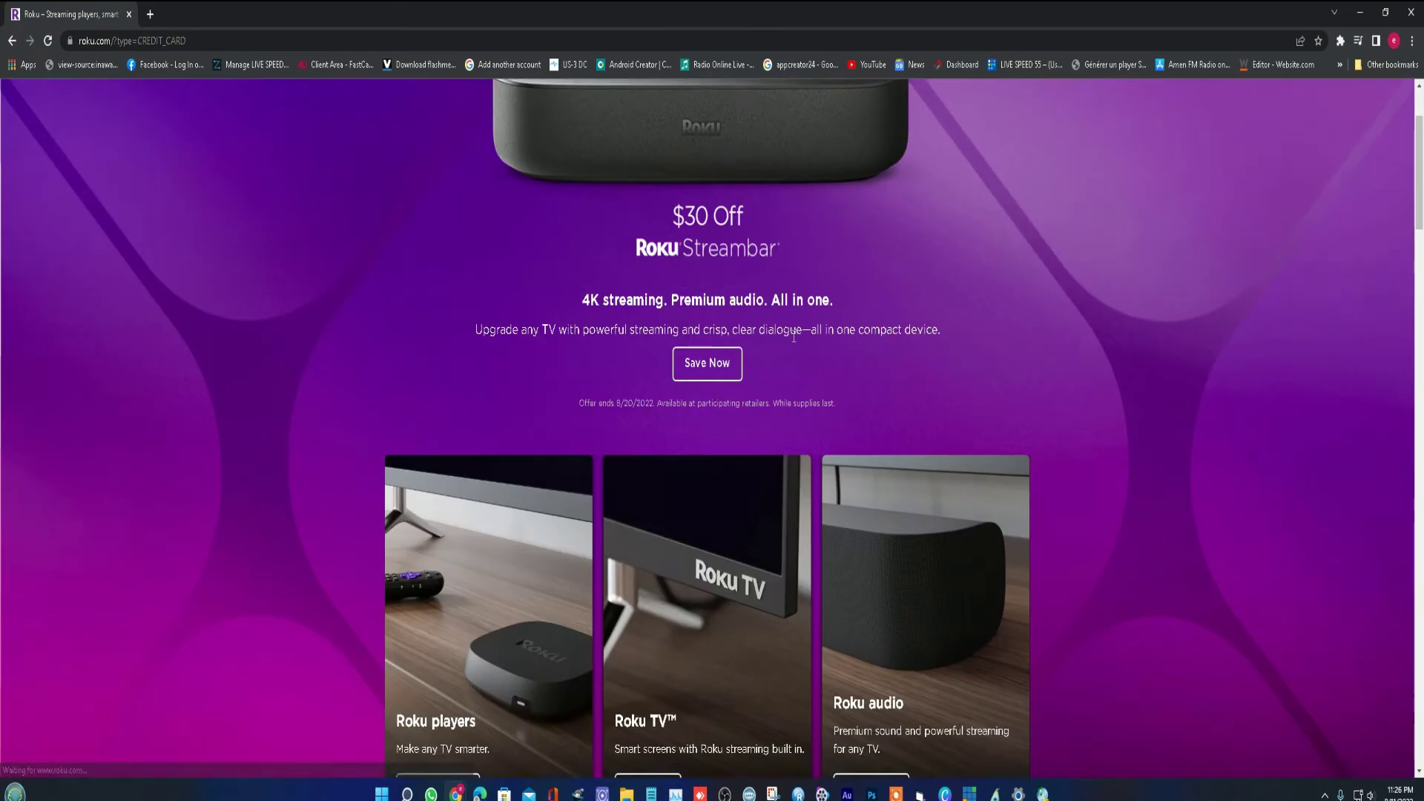
pyautogui.scroll(-3, 794, 346)
pyautogui.scroll(-5, 793, 346)
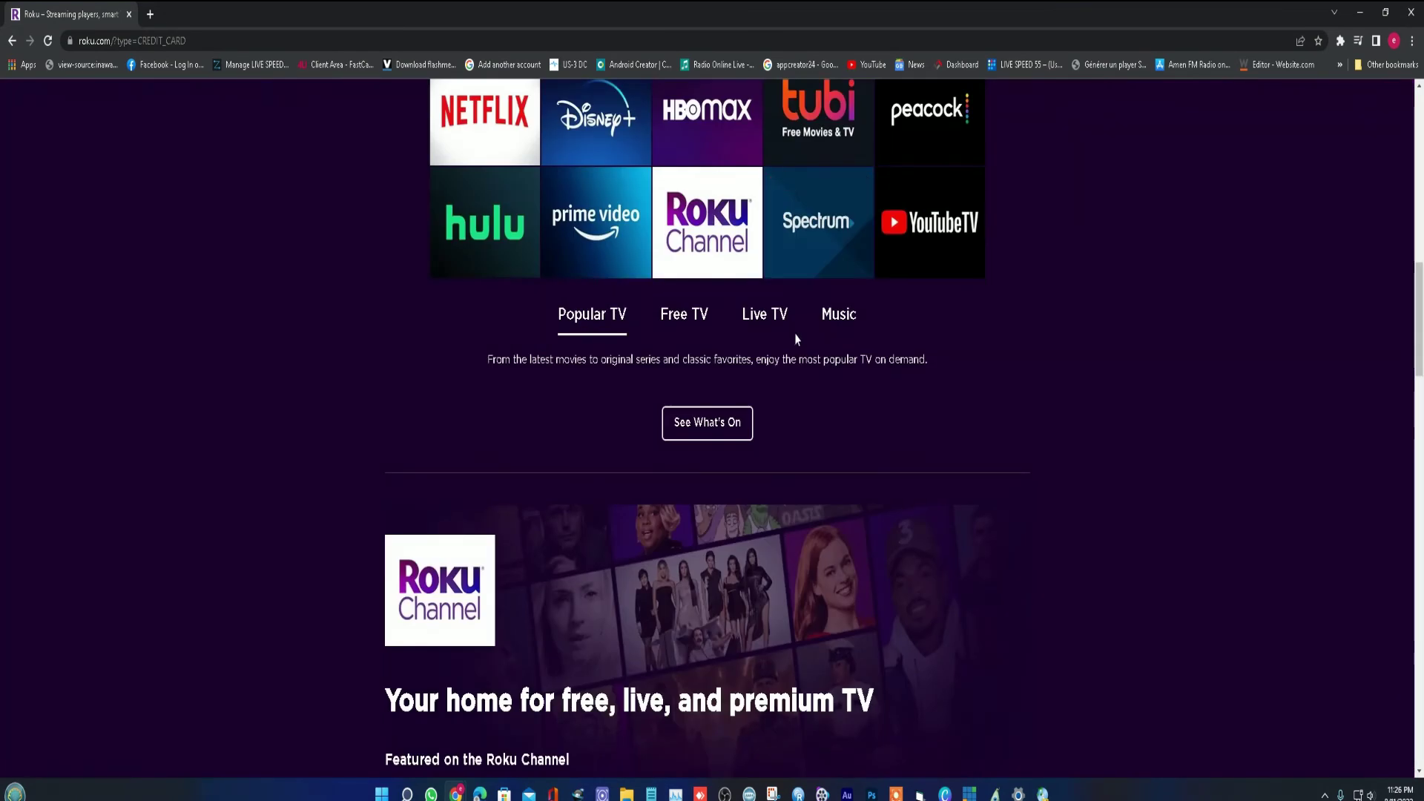
pyautogui.scroll(-6, 799, 344)
pyautogui.scroll(-6, 799, 345)
pyautogui.scroll(-5, 801, 348)
pyautogui.scroll(-5, 801, 352)
pyautogui.scroll(-5, 802, 365)
pyautogui.scroll(5, 802, 360)
pyautogui.scroll(10, 804, 353)
pyautogui.scroll(6, 804, 353)
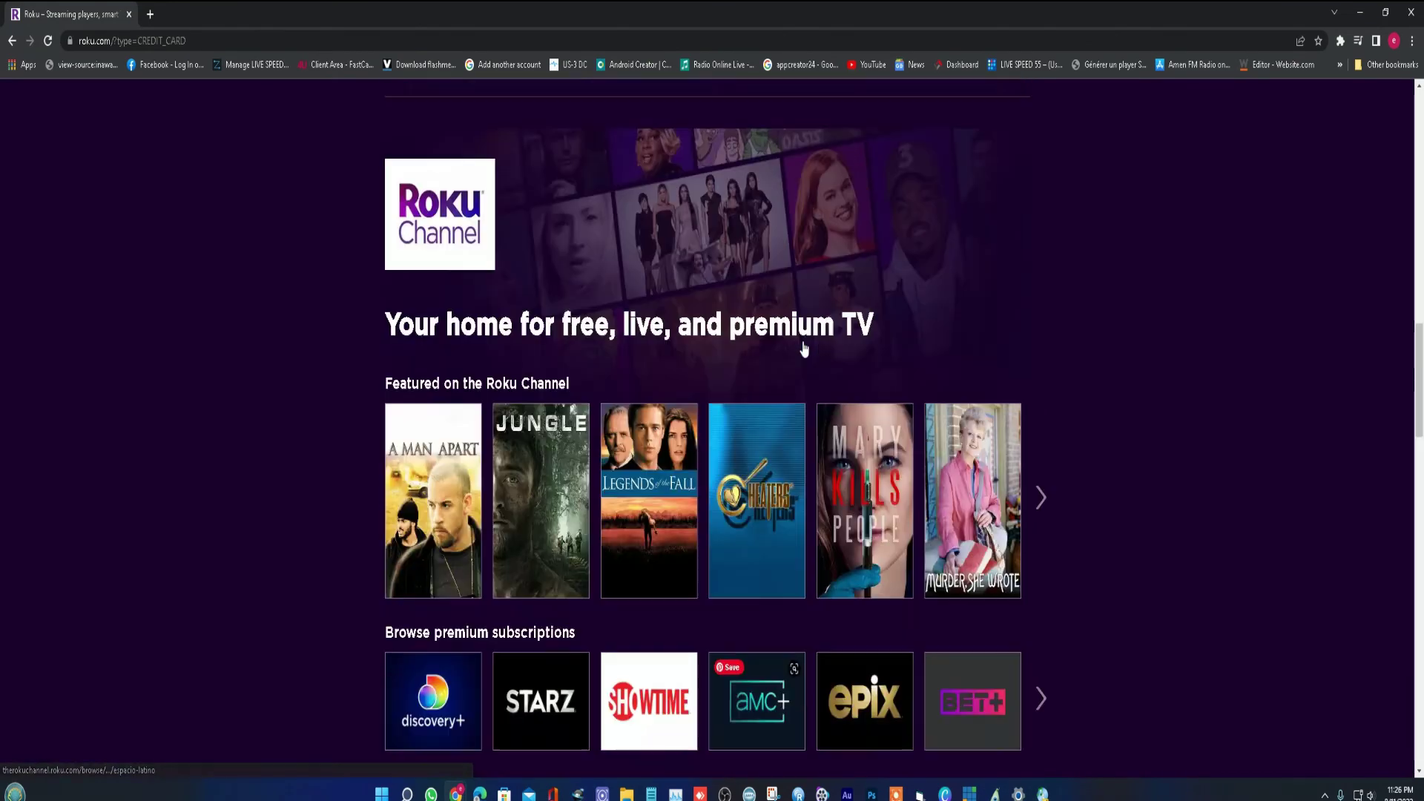
pyautogui.scroll(6, 815, 296)
pyautogui.scroll(7, 829, 255)
pyautogui.scroll(6, 975, 165)
pyautogui.scroll(1, 974, 164)
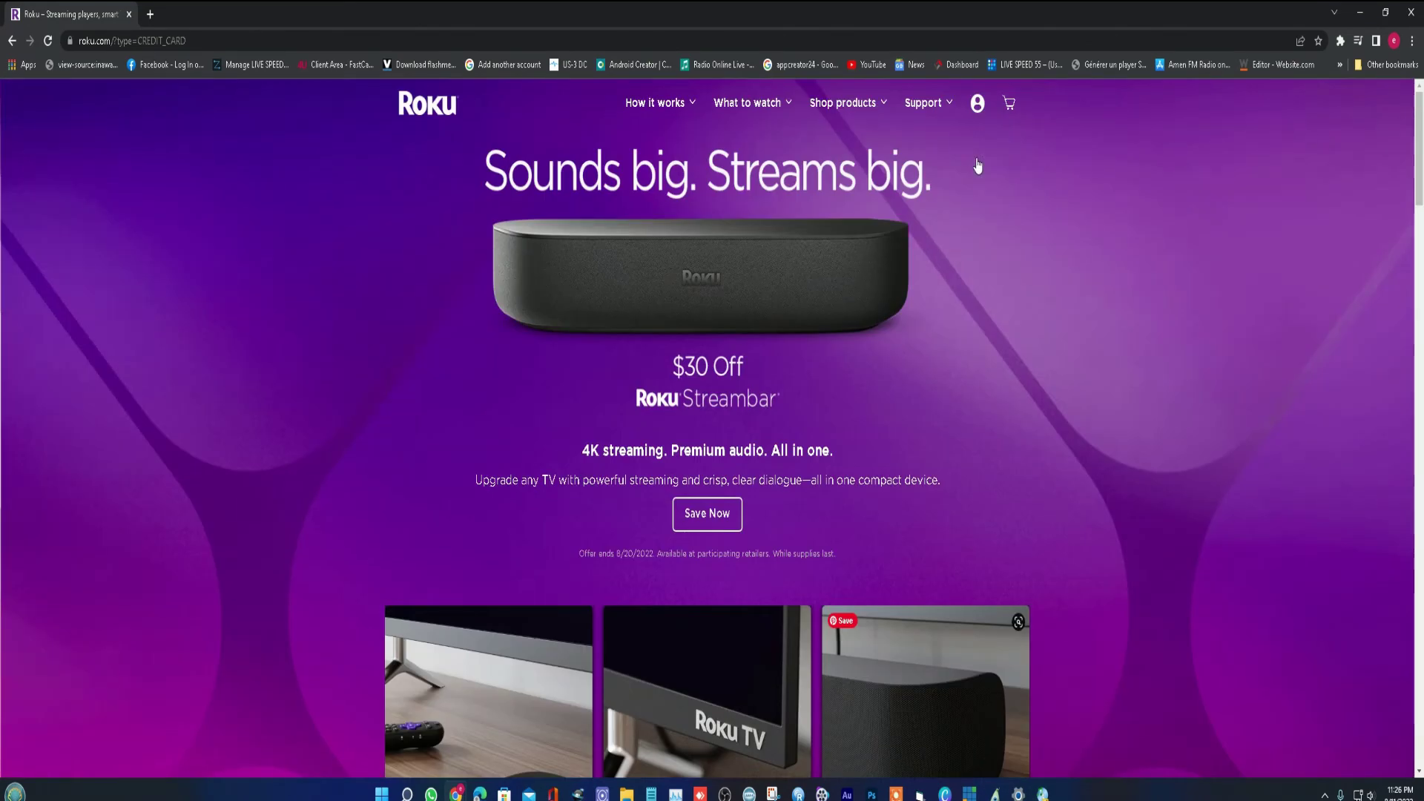
# Open the account dropdown listing My account, Channel store and Developers
pyautogui.click(977, 104)
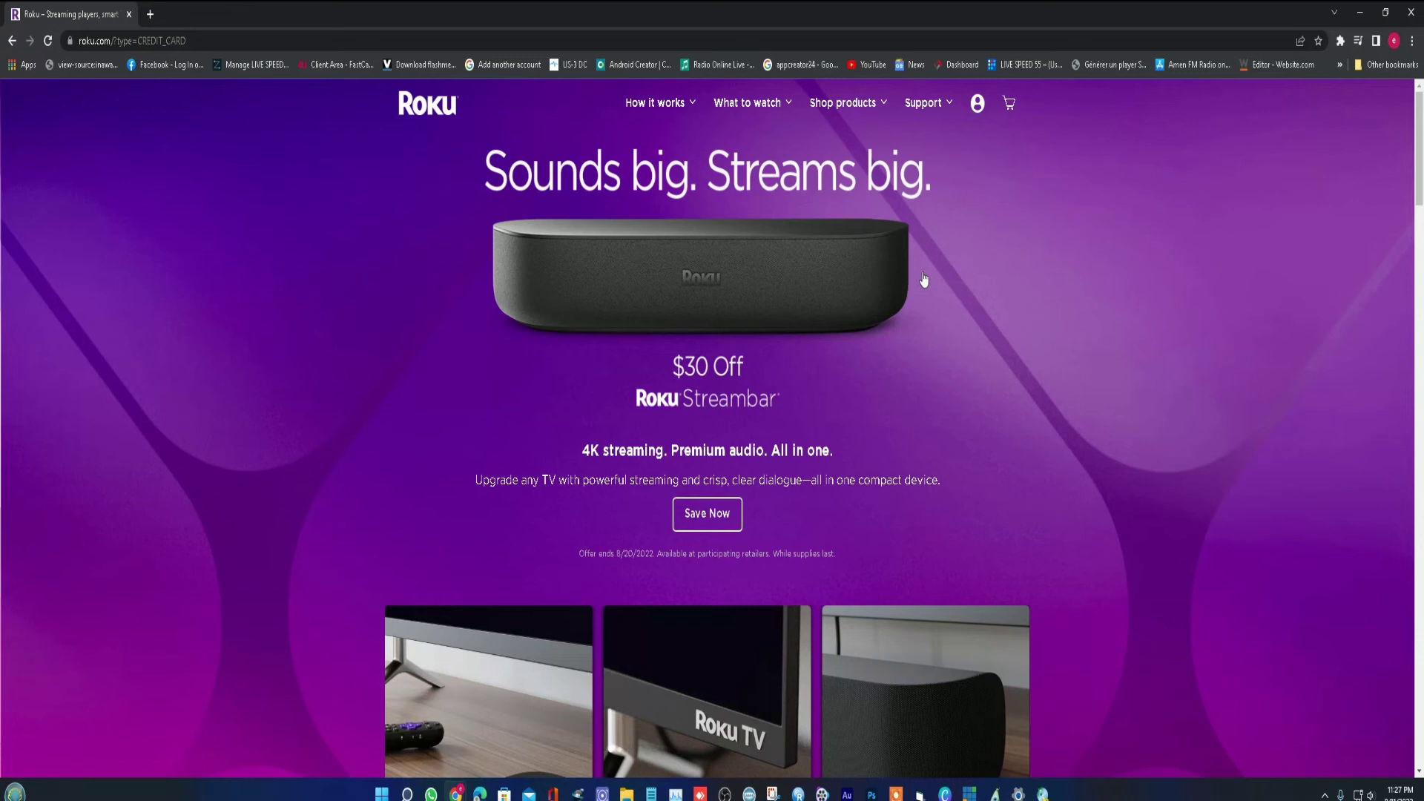
pyautogui.scroll(-3, 908, 304)
pyautogui.scroll(-2, 907, 308)
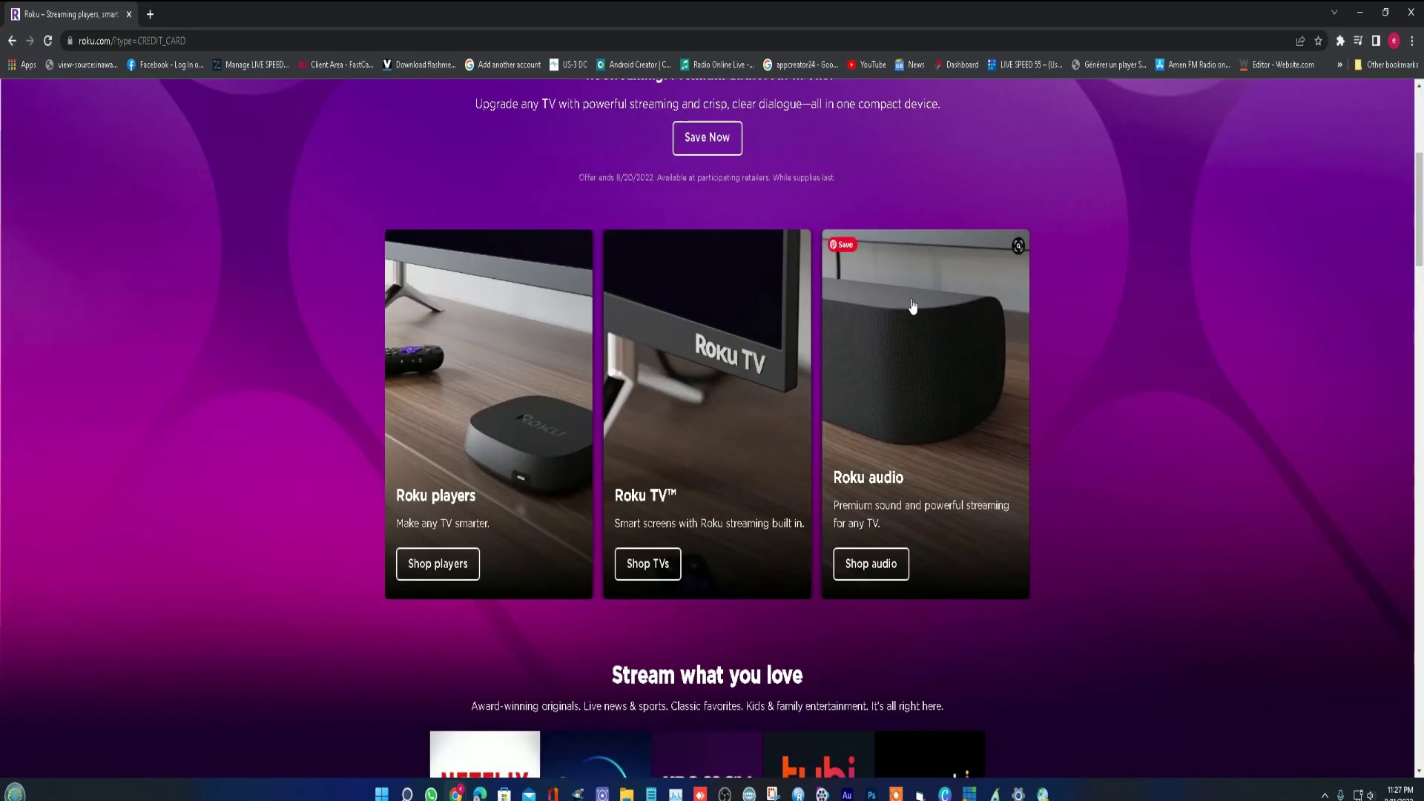
pyautogui.scroll(5, 941, 238)
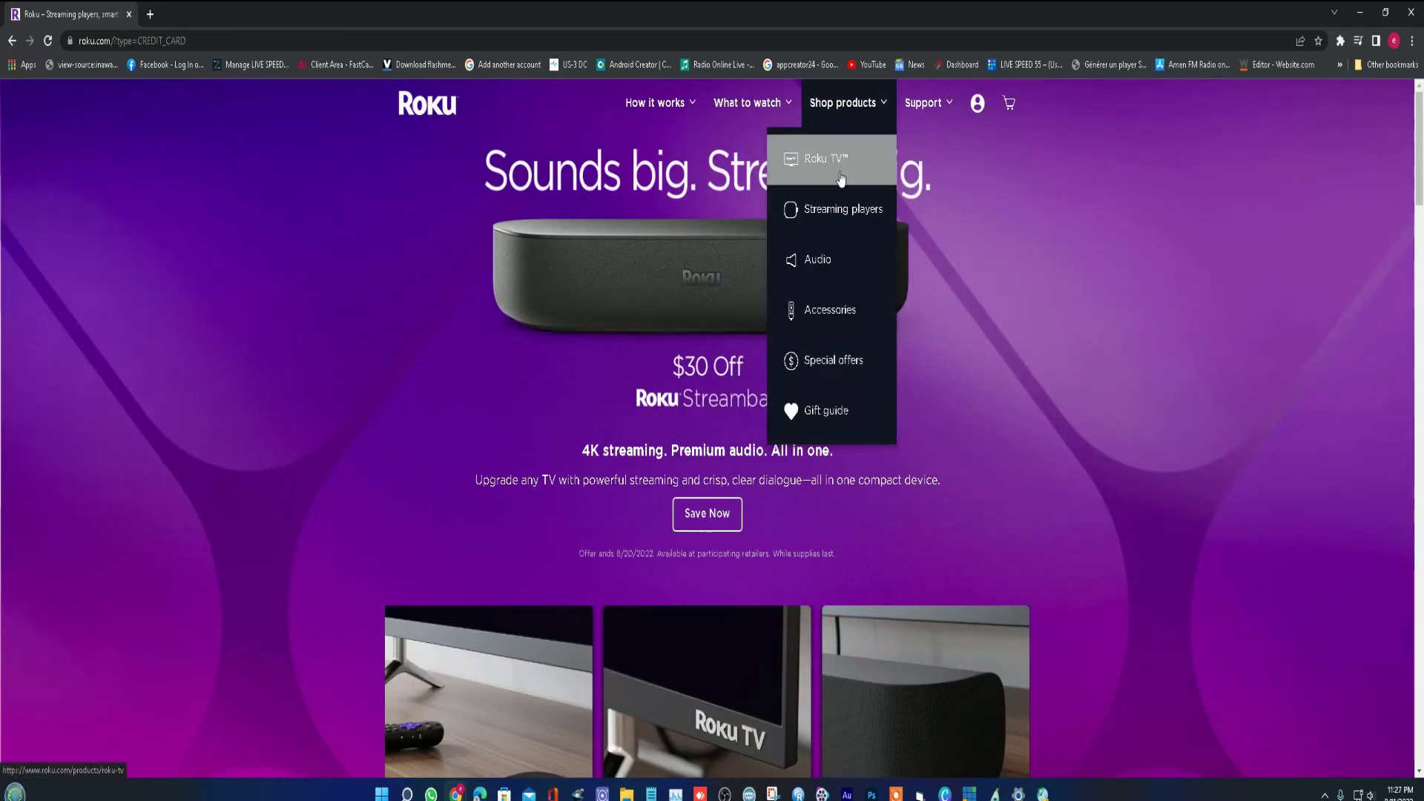
pyautogui.moveTo(843, 102)
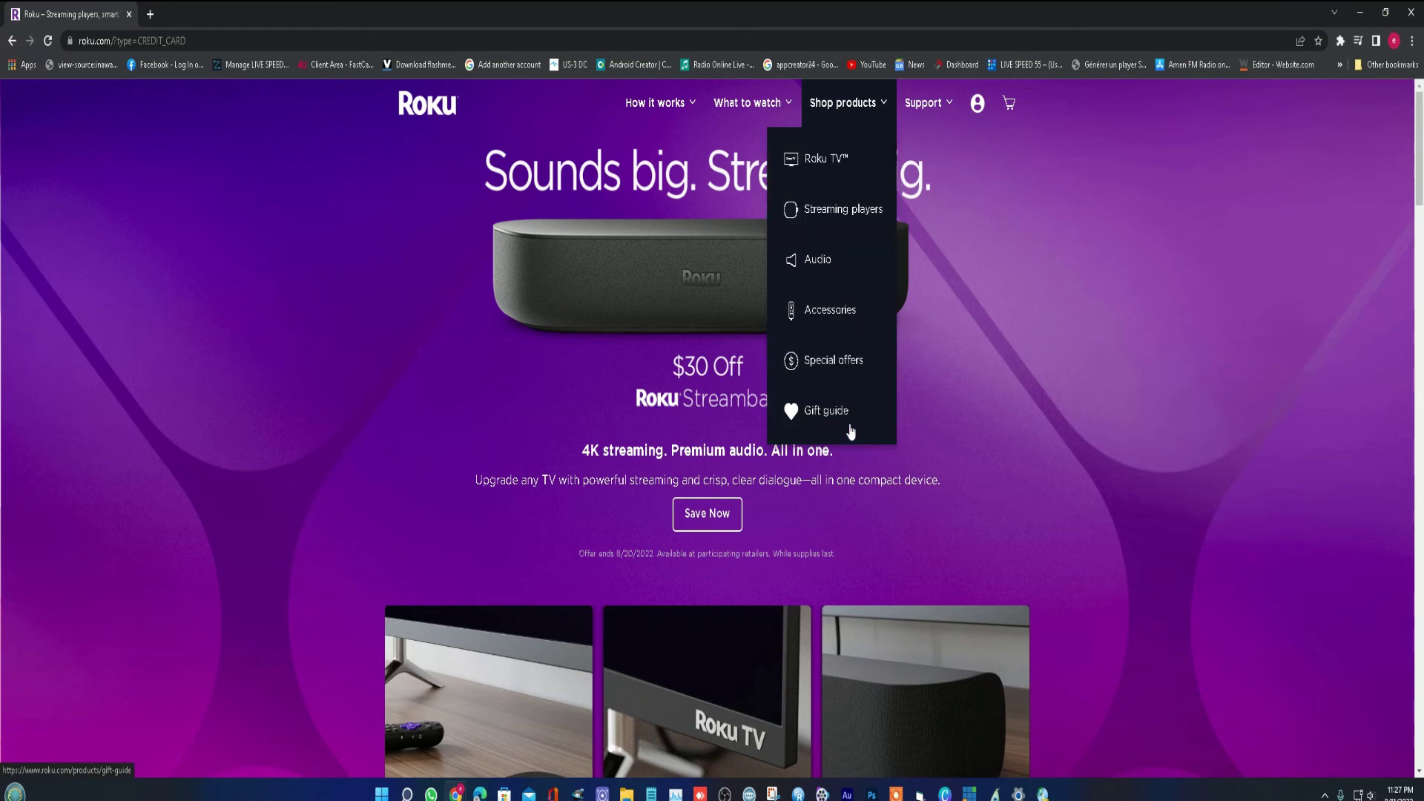
# Scroll through the signed-in homepage and return to the top
pyautogui.scroll(-3, 1049, 378)
pyautogui.scroll(-3, 1048, 378)
pyautogui.scroll(-4, 1053, 381)
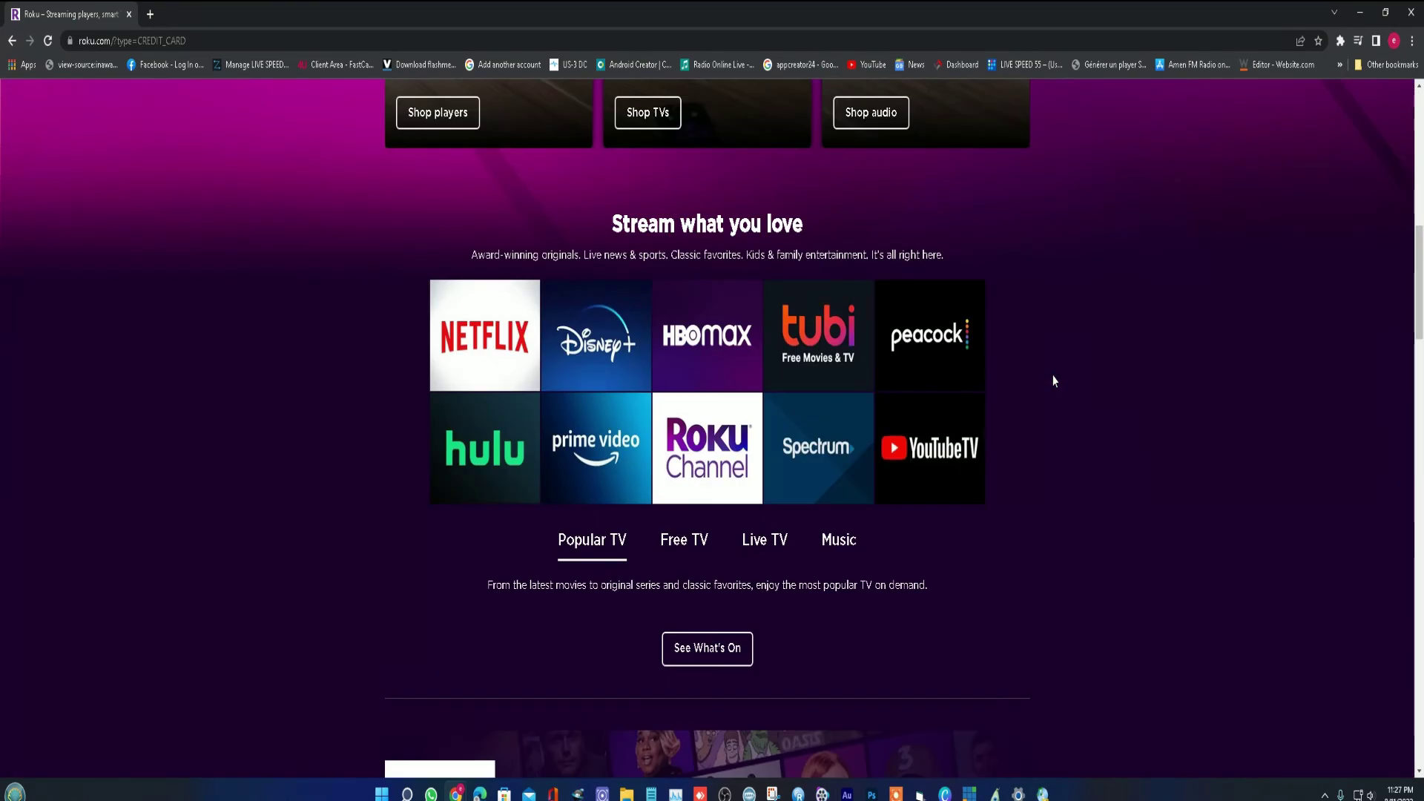
pyautogui.scroll(-5, 1051, 380)
pyautogui.scroll(-4, 1048, 379)
pyautogui.scroll(-3, 1048, 378)
pyautogui.scroll(-2, 827, 380)
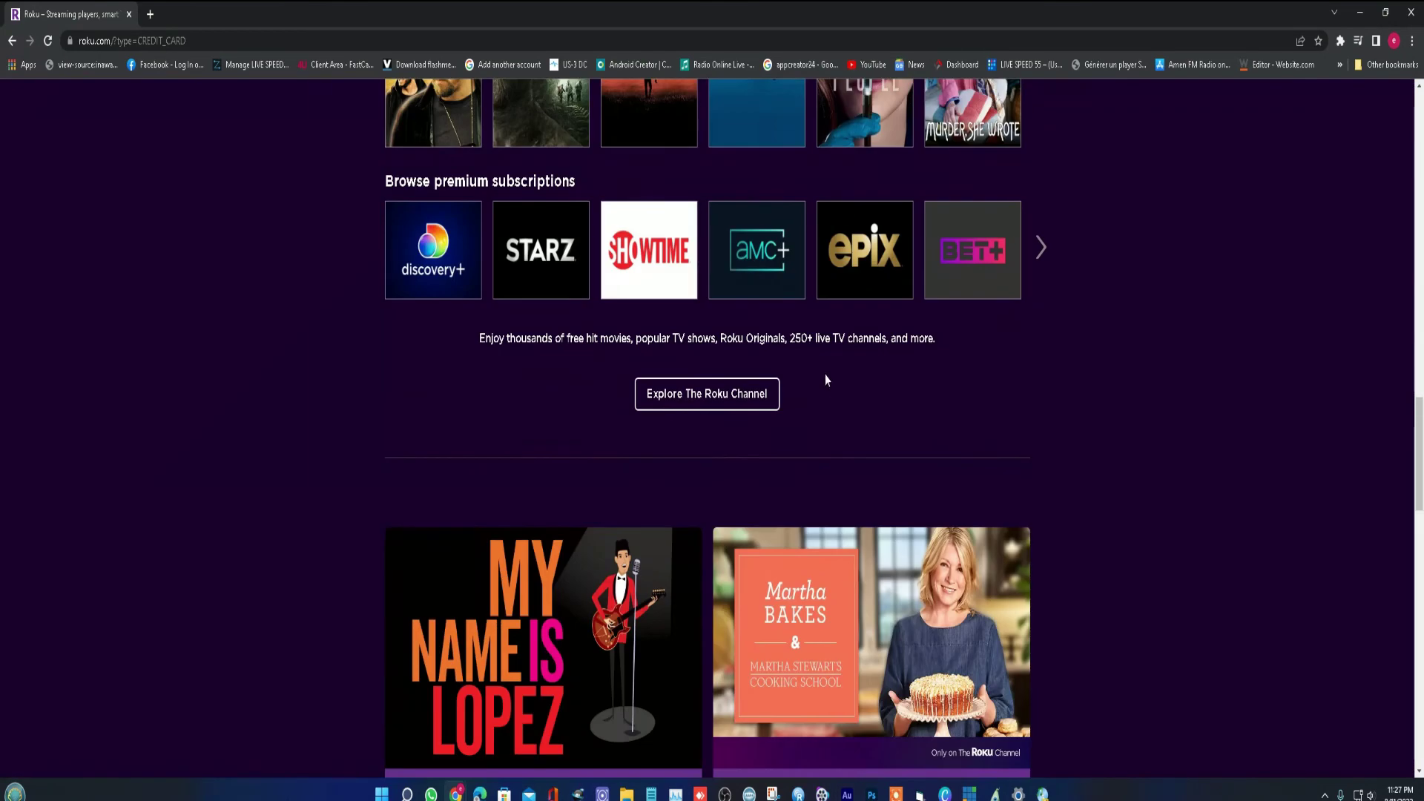
pyautogui.scroll(-5, 734, 380)
pyautogui.scroll(-2, 734, 372)
pyautogui.scroll(-5, 734, 373)
pyautogui.scroll(-4, 737, 372)
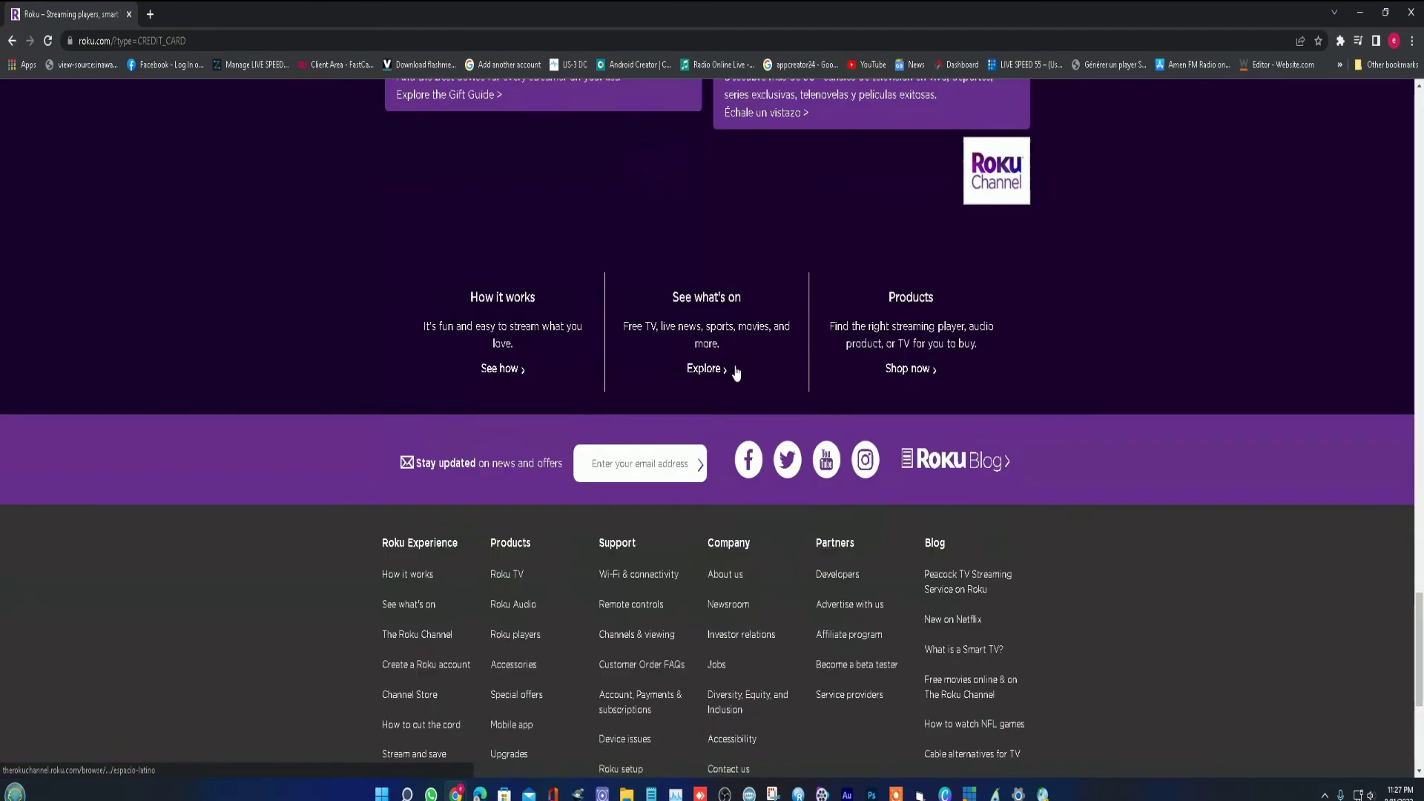
pyautogui.scroll(-3, 768, 362)
pyautogui.scroll(-2, 768, 363)
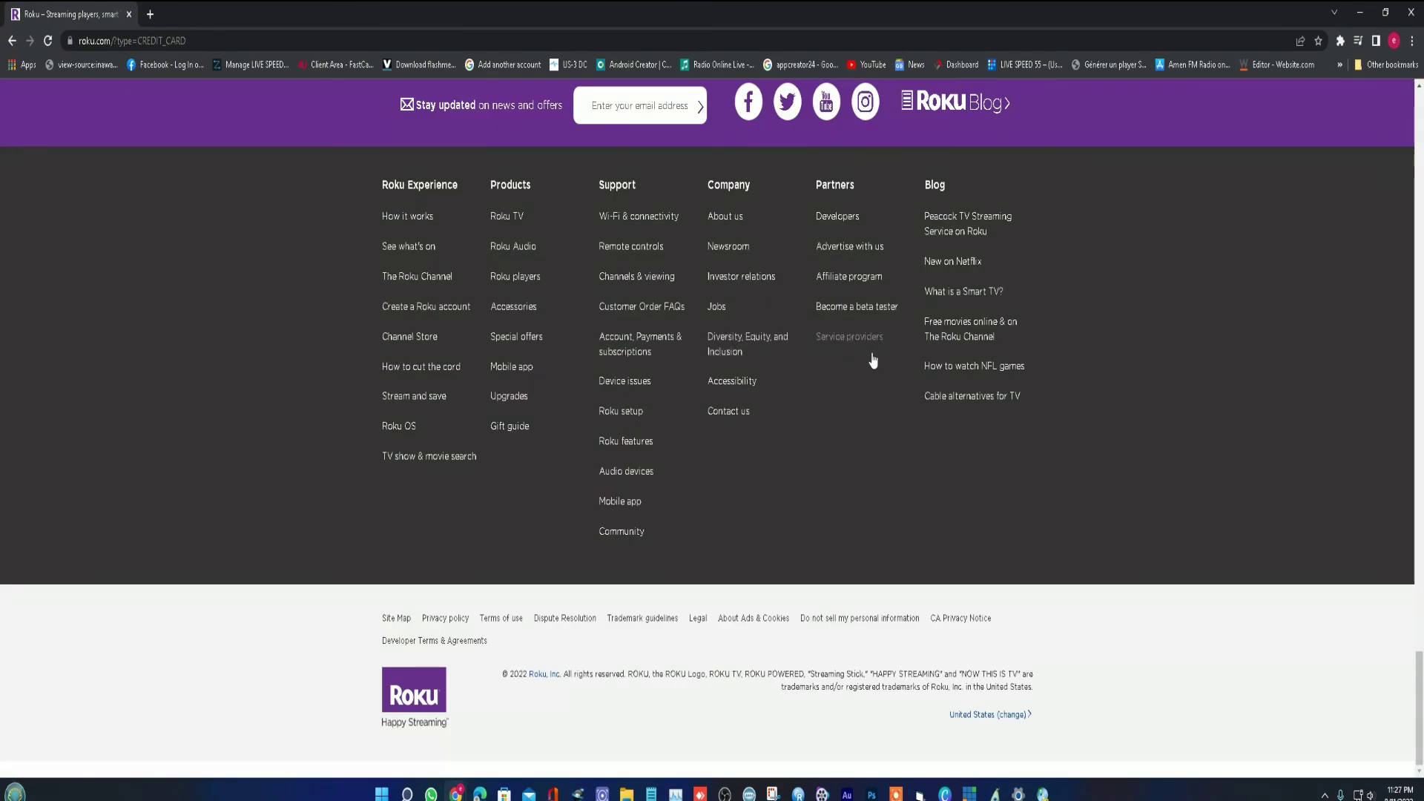
pyautogui.scroll(1, 866, 351)
pyautogui.scroll(4, 866, 351)
pyautogui.scroll(-1, 866, 352)
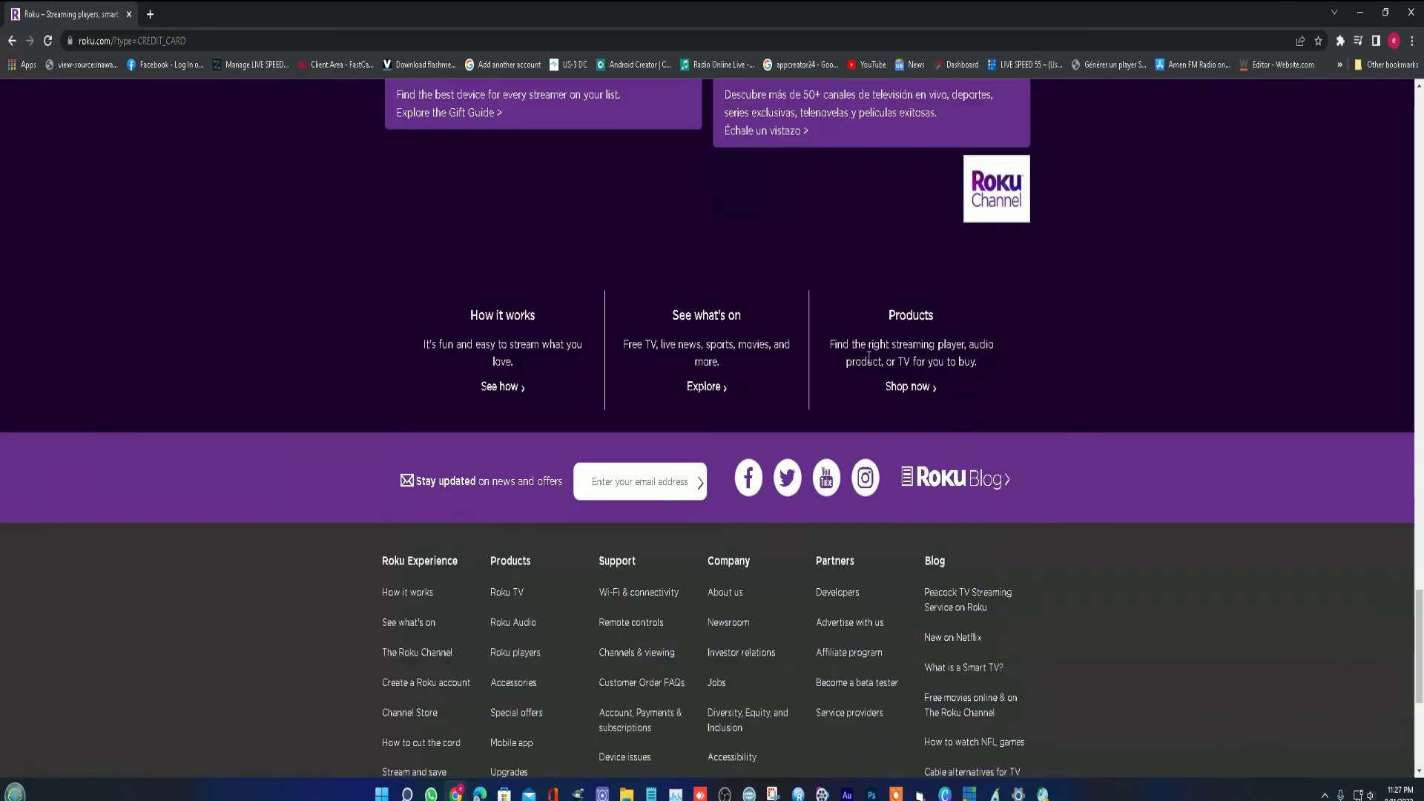
pyautogui.scroll(-4, 868, 358)
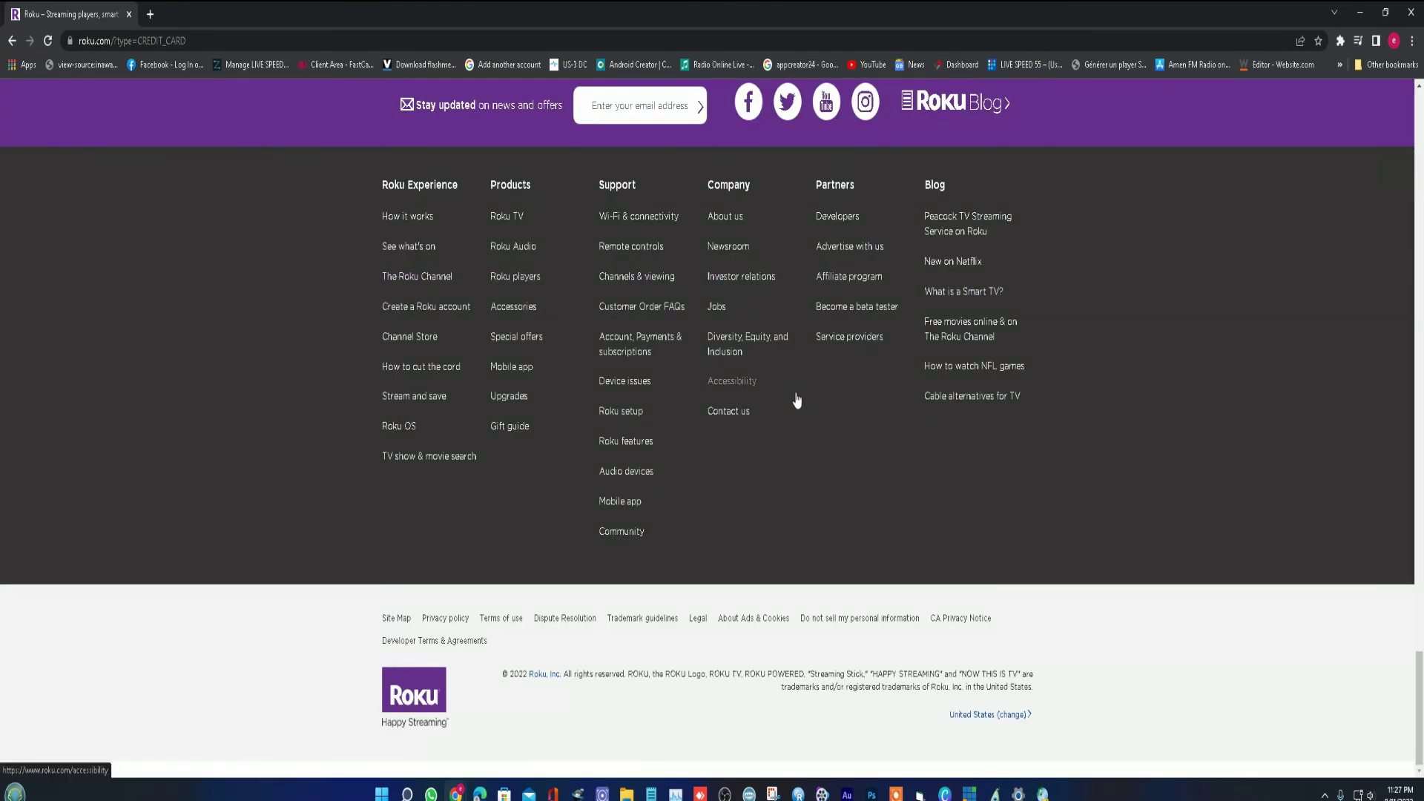
pyautogui.scroll(1, 1057, 359)
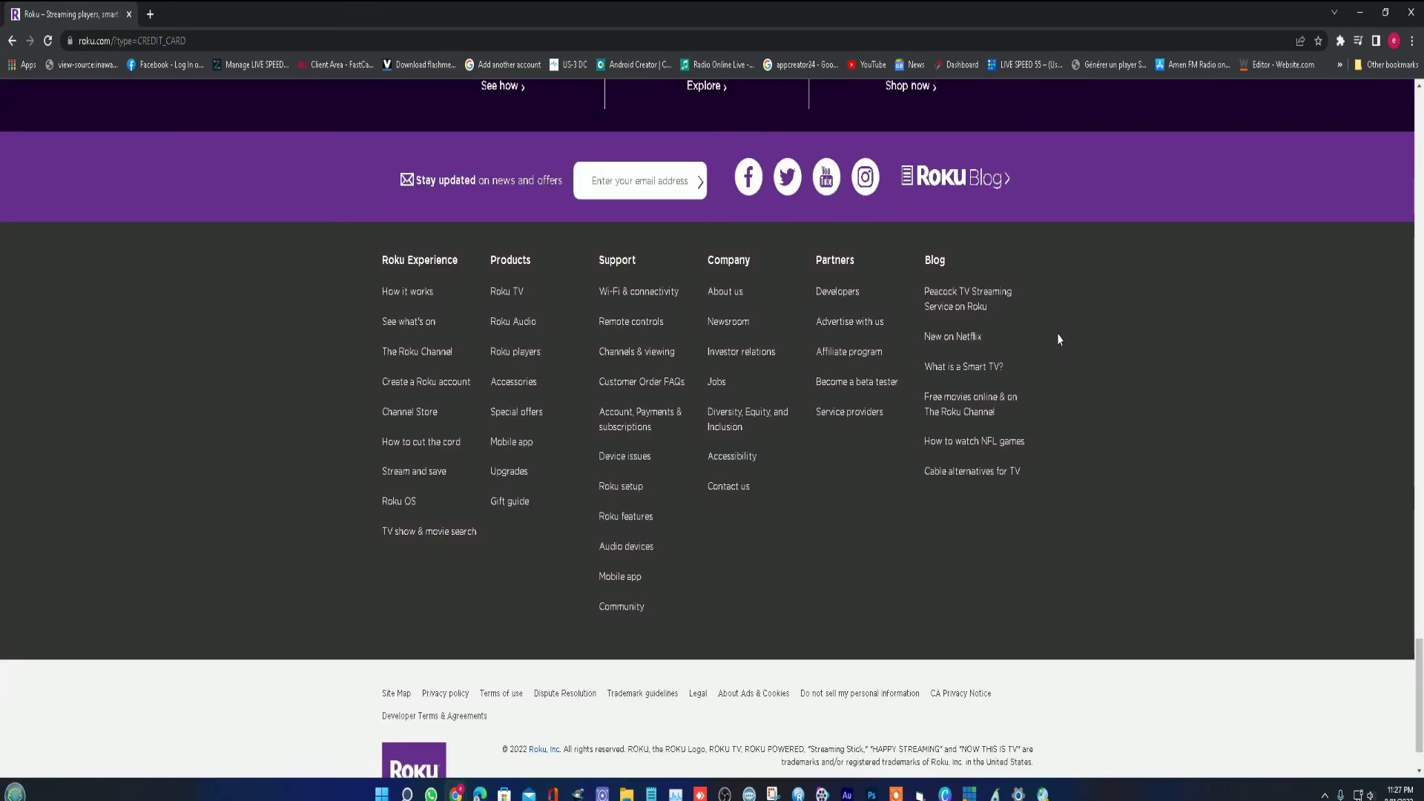
pyautogui.scroll(1, 1059, 339)
pyautogui.scroll(2, 1058, 339)
pyautogui.scroll(3, 1058, 334)
pyautogui.scroll(1, 1058, 334)
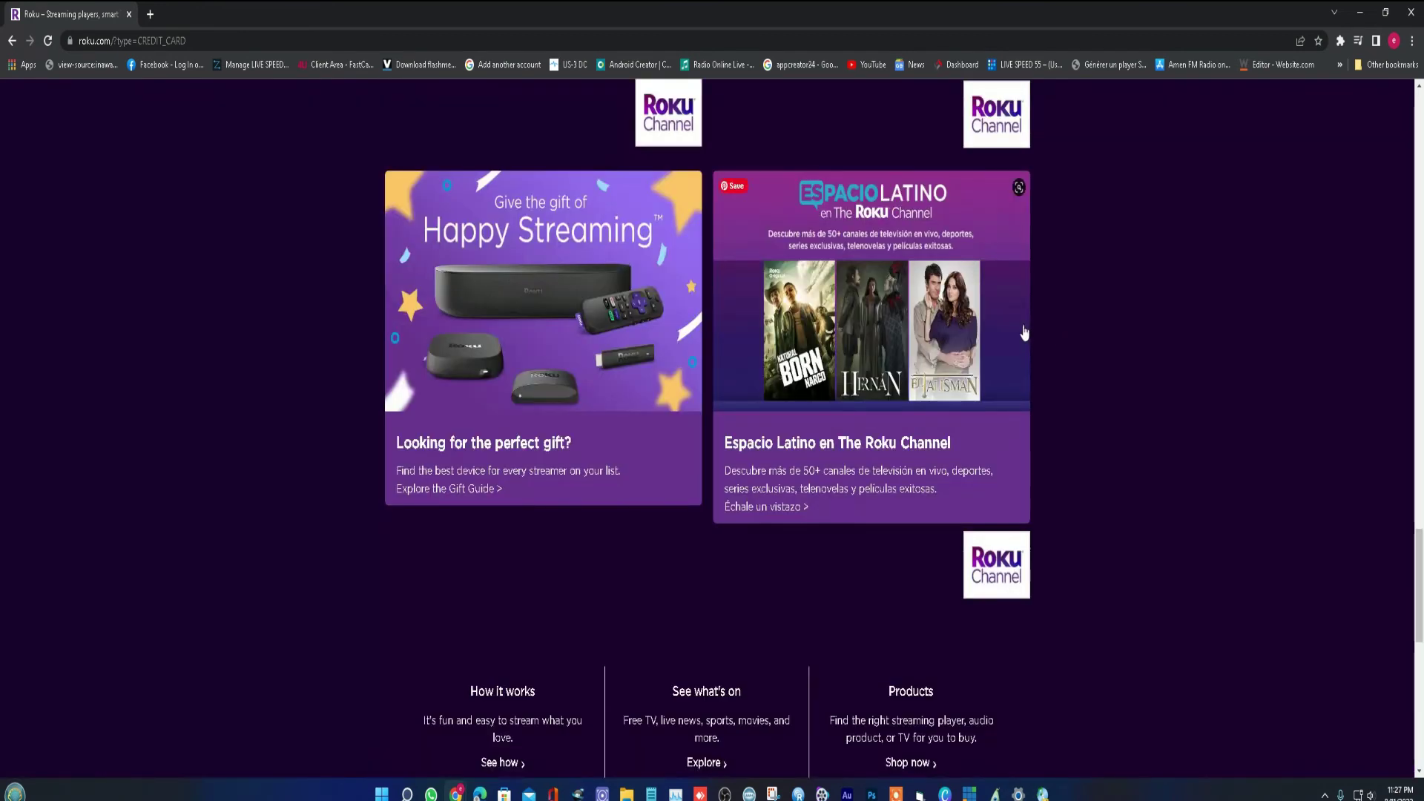
pyautogui.scroll(3, 984, 309)
pyautogui.scroll(2, 983, 309)
pyautogui.scroll(2, 887, 287)
pyautogui.scroll(4, 887, 286)
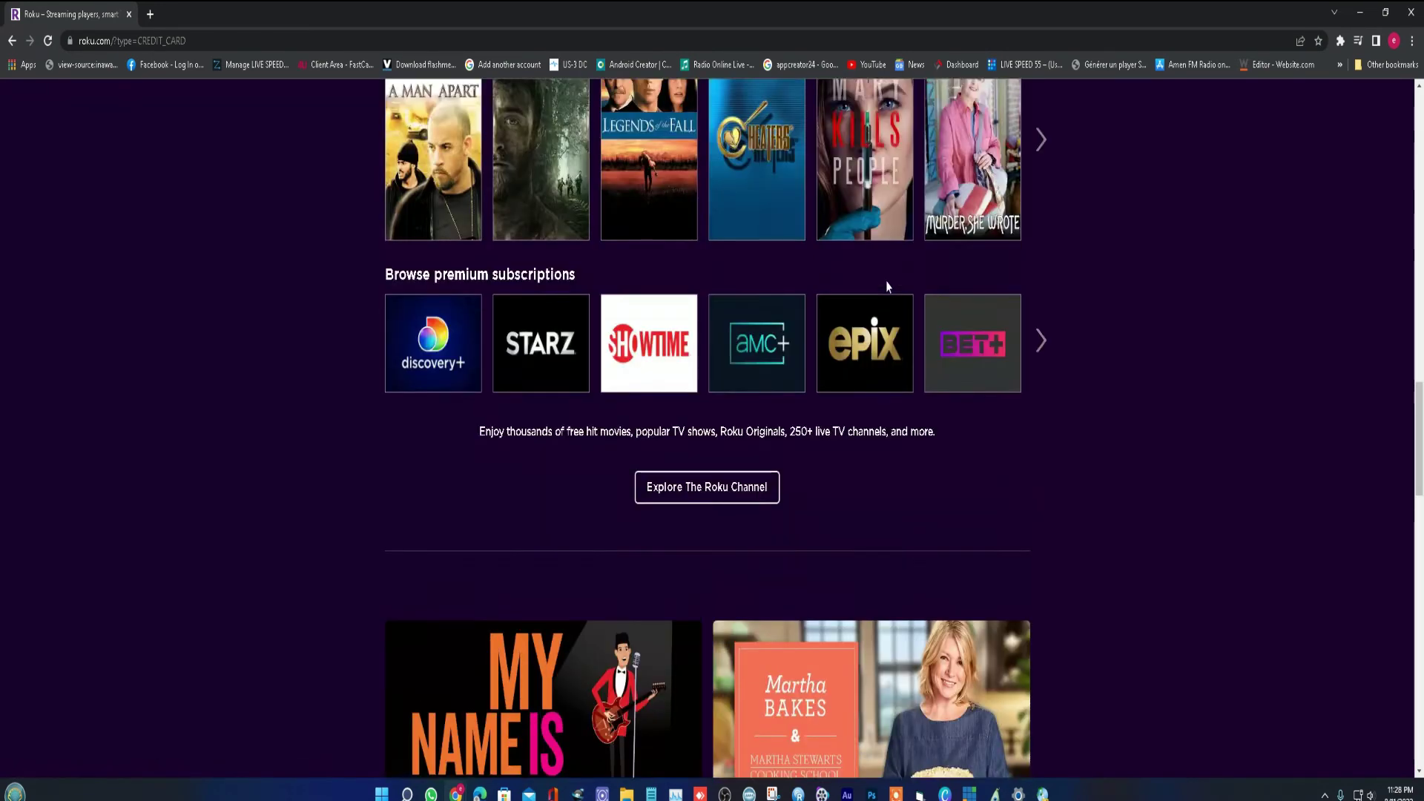
pyautogui.scroll(-7, 886, 287)
pyautogui.scroll(-5, 938, 328)
pyautogui.scroll(-5, 949, 371)
pyautogui.scroll(-3, 957, 400)
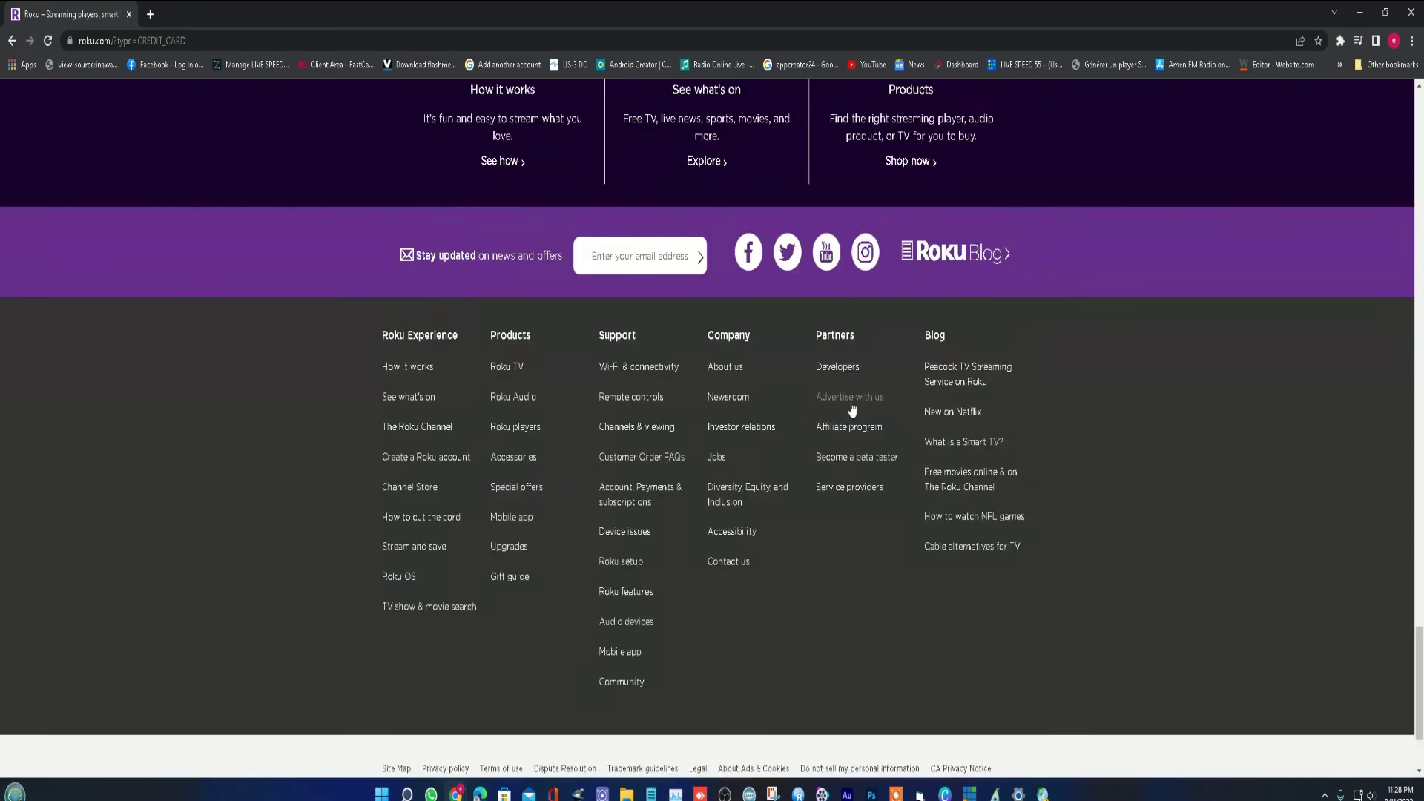
pyautogui.scroll(-1, 963, 420)
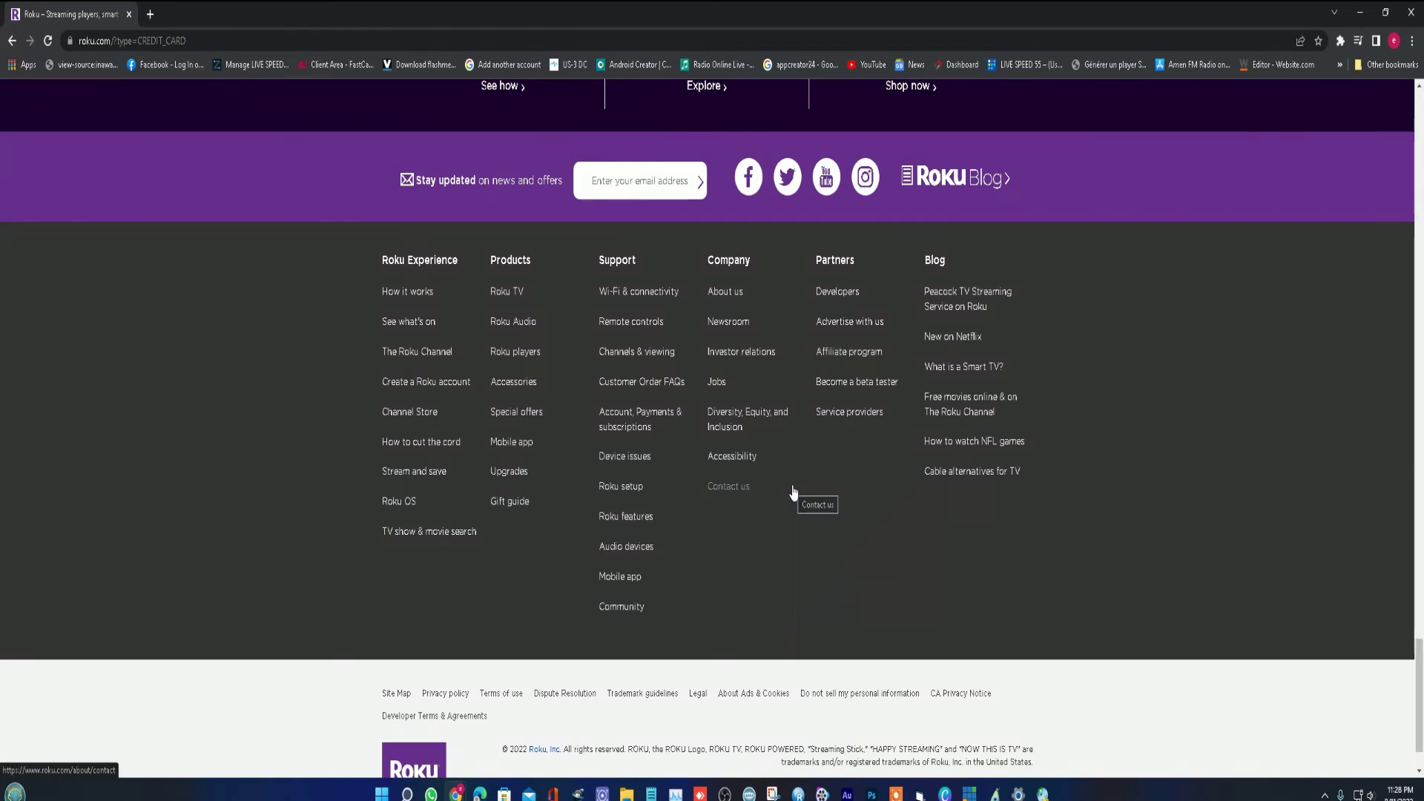
pyautogui.scroll(5, 808, 460)
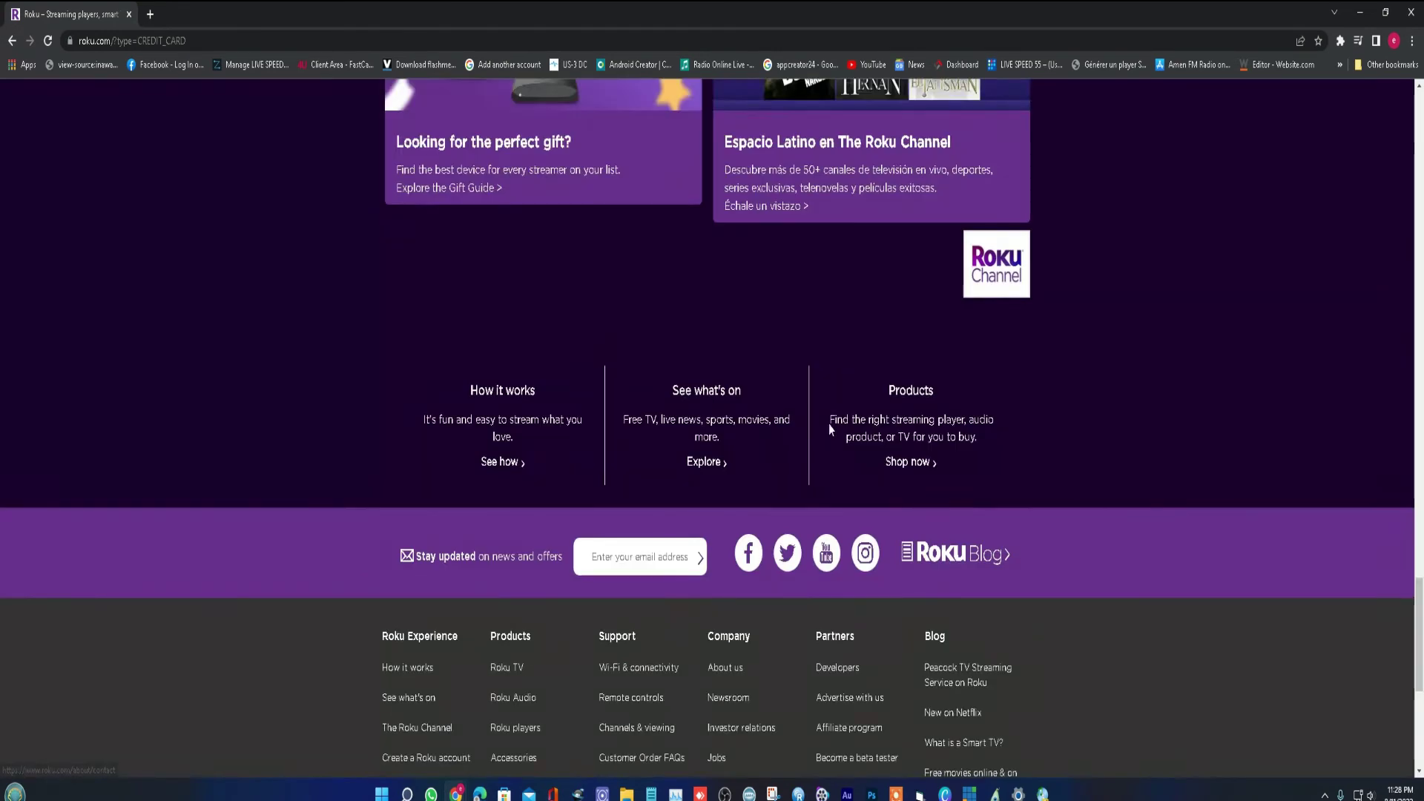
pyautogui.scroll(10, 875, 334)
pyautogui.scroll(5, 930, 235)
pyautogui.scroll(5, 946, 212)
pyautogui.scroll(6, 964, 181)
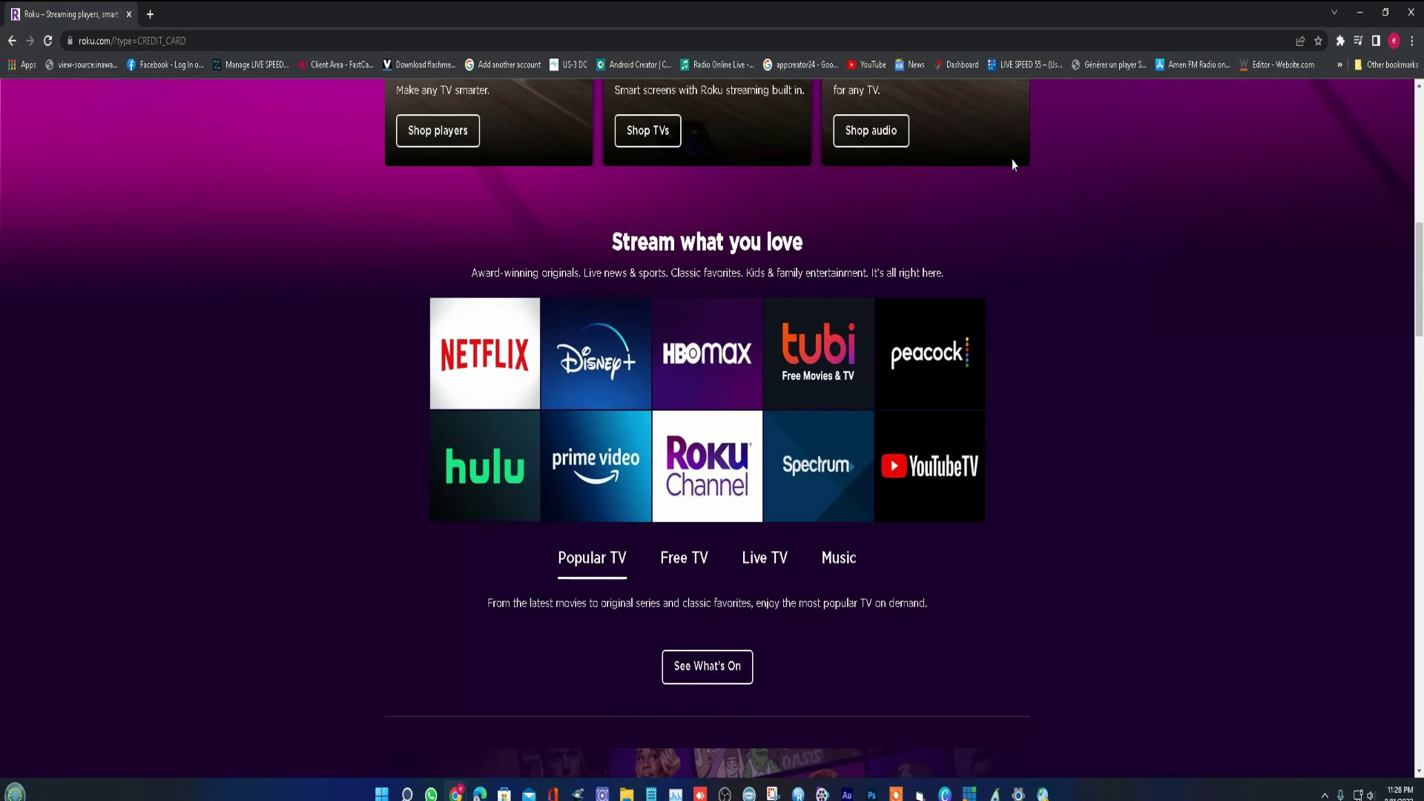
pyautogui.scroll(8, 987, 167)
pyautogui.scroll(2, 1008, 172)
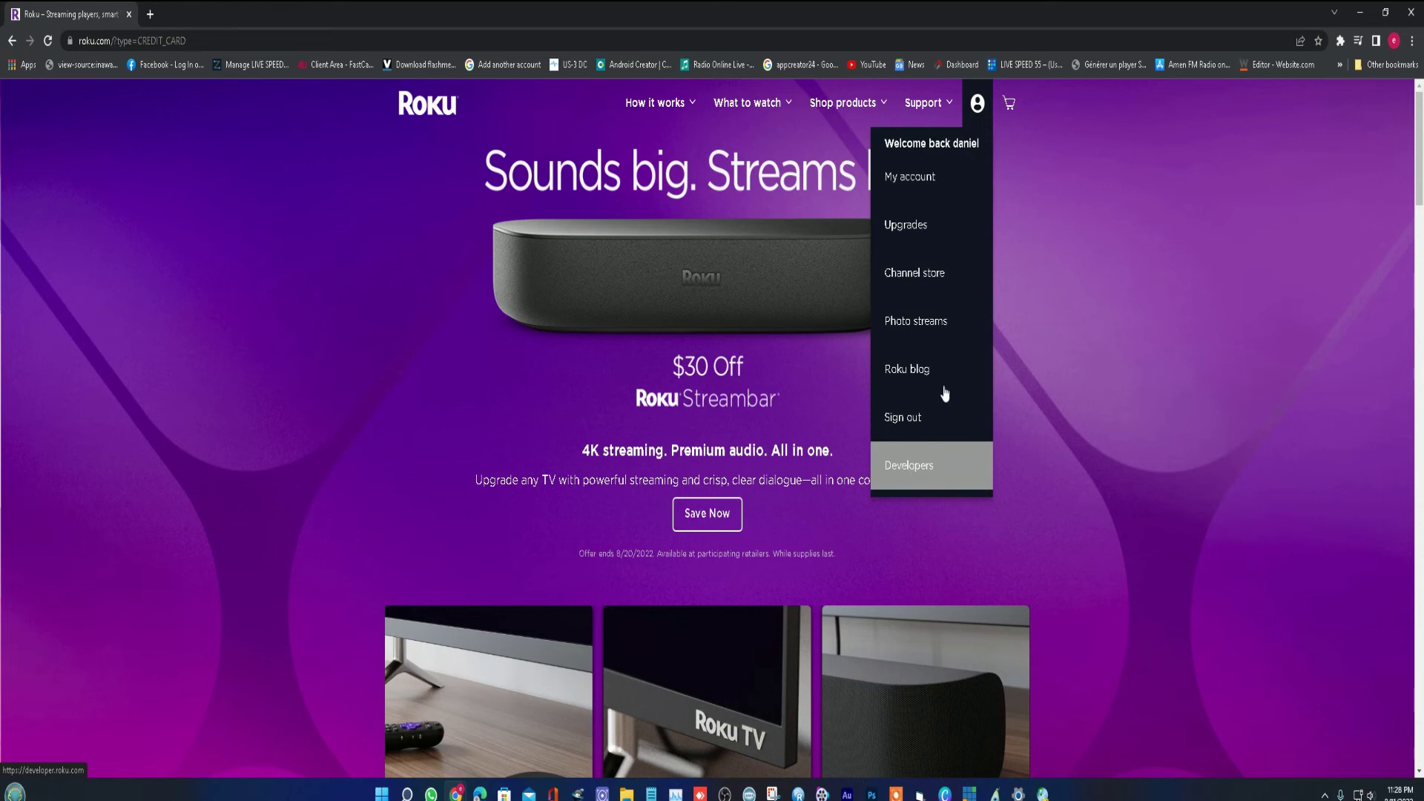
pyautogui.moveTo(976, 103)
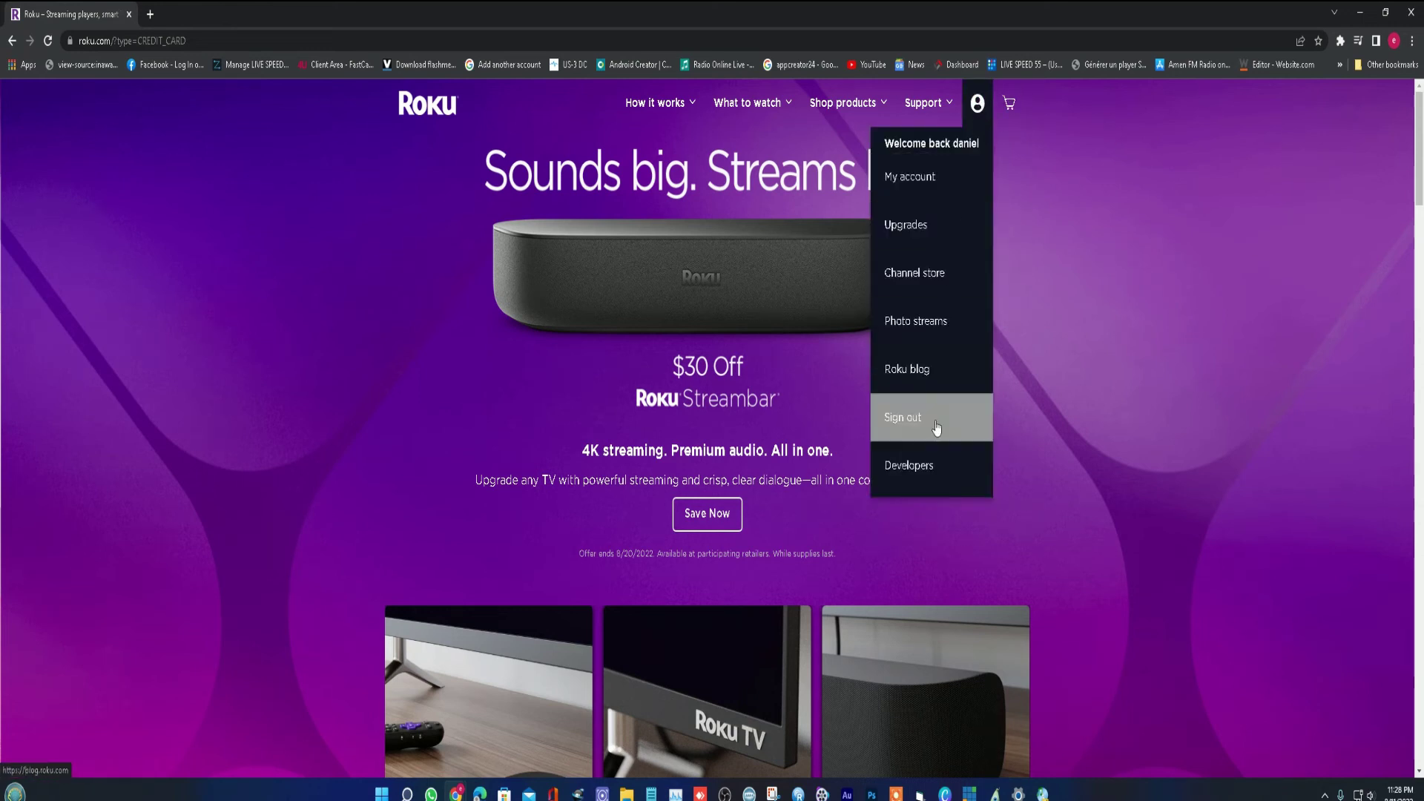
# Go to the Roku developer portal and reopen its account menu
pyautogui.click(911, 467)
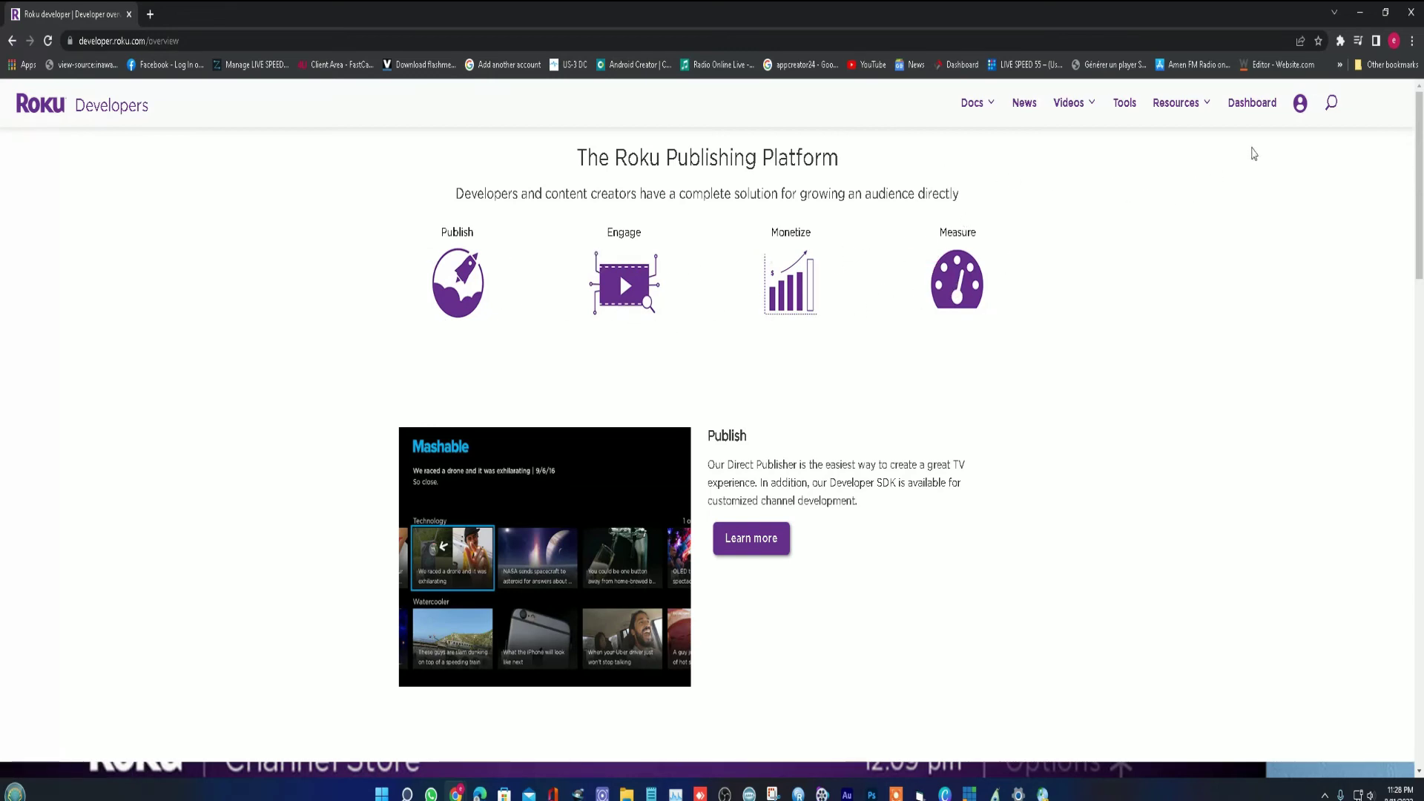
pyautogui.click(1300, 103)
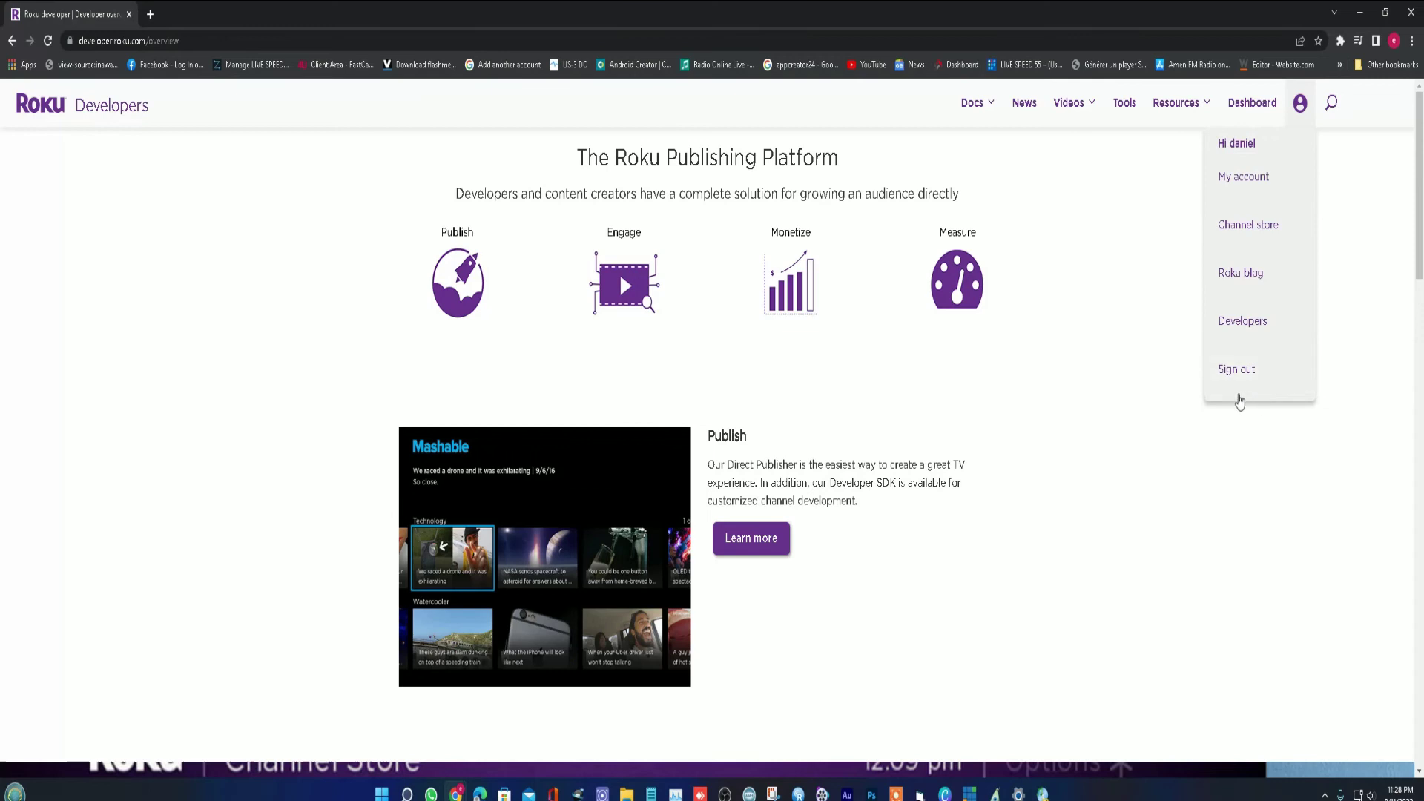
pyautogui.click(1287, 133)
pyautogui.click(1300, 103)
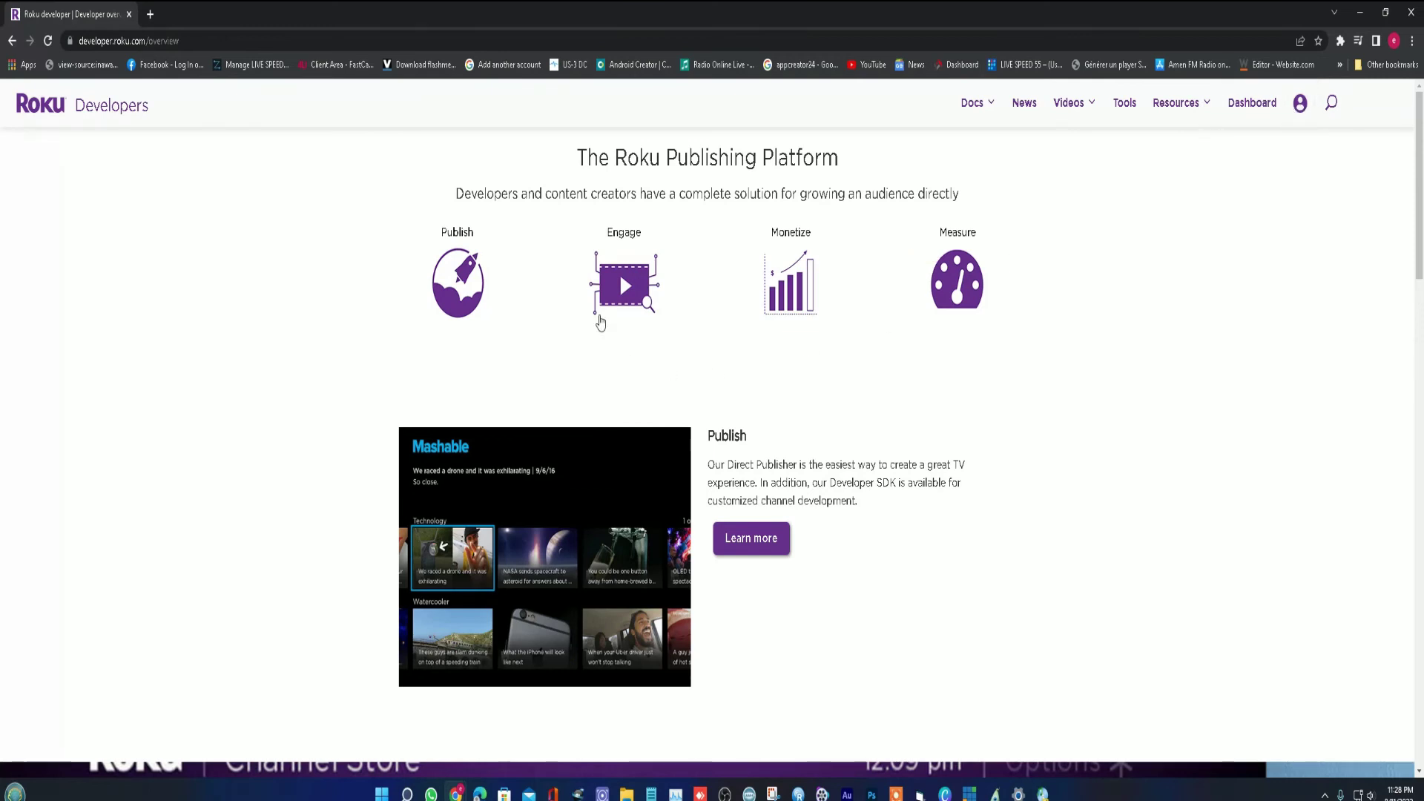
# Scroll the developer overview and select the heading 'The Roku Publishing Platform'
pyautogui.scroll(-5, 677, 448)
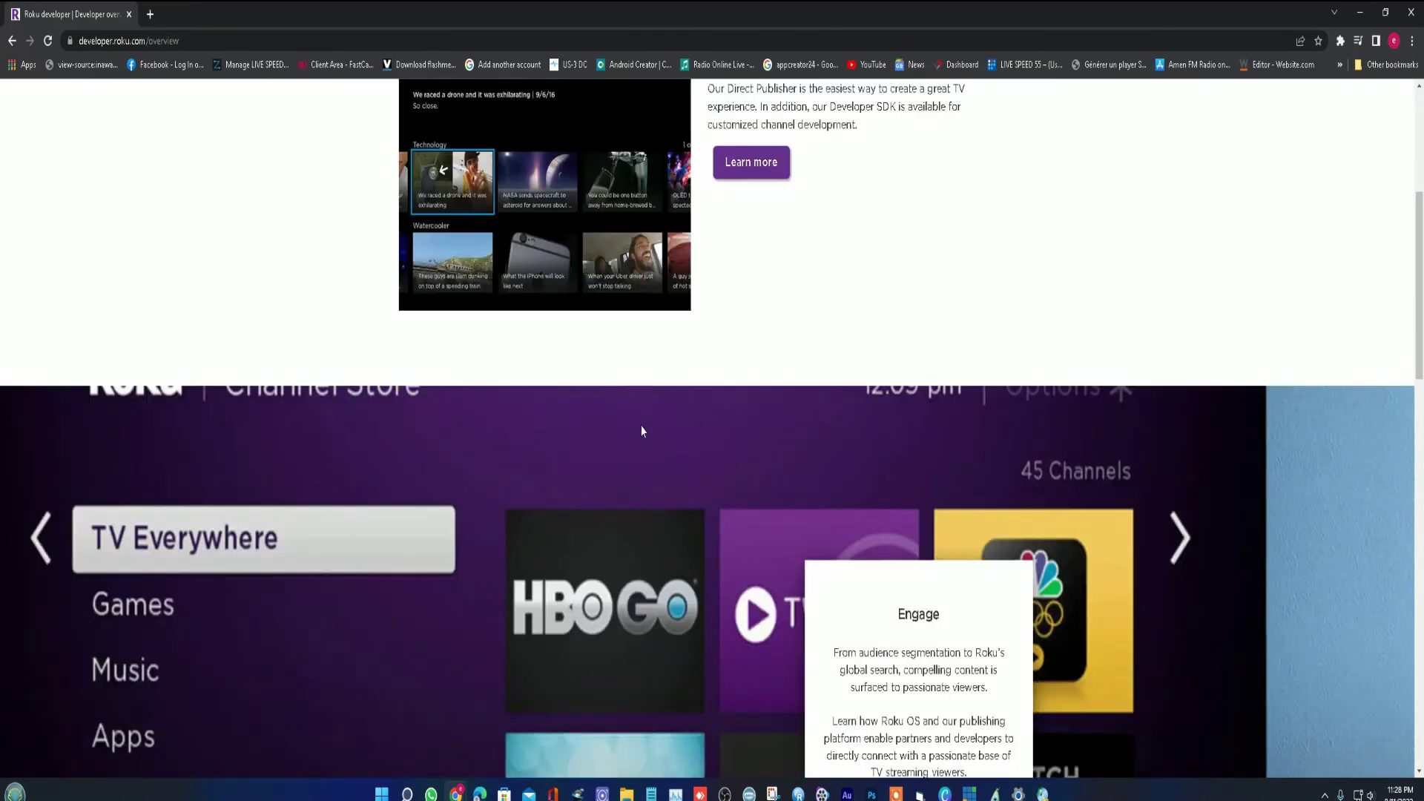
pyautogui.scroll(-5, 642, 429)
pyautogui.scroll(-5, 741, 437)
pyautogui.scroll(-5, 816, 445)
pyautogui.scroll(-5, 715, 419)
pyautogui.scroll(6, 712, 416)
pyautogui.scroll(5, 742, 422)
pyautogui.scroll(6, 816, 428)
pyautogui.scroll(7, 820, 430)
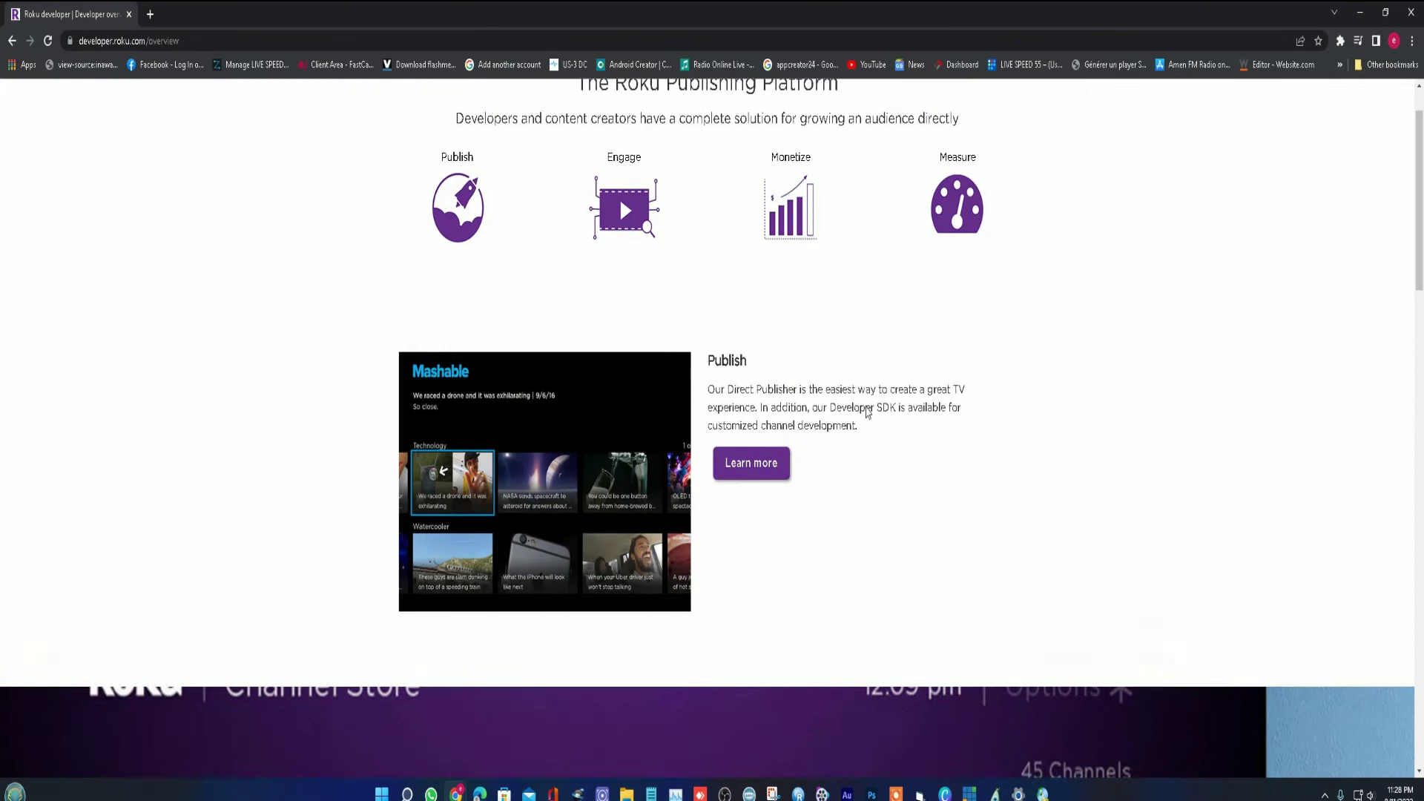
pyautogui.scroll(1, 853, 407)
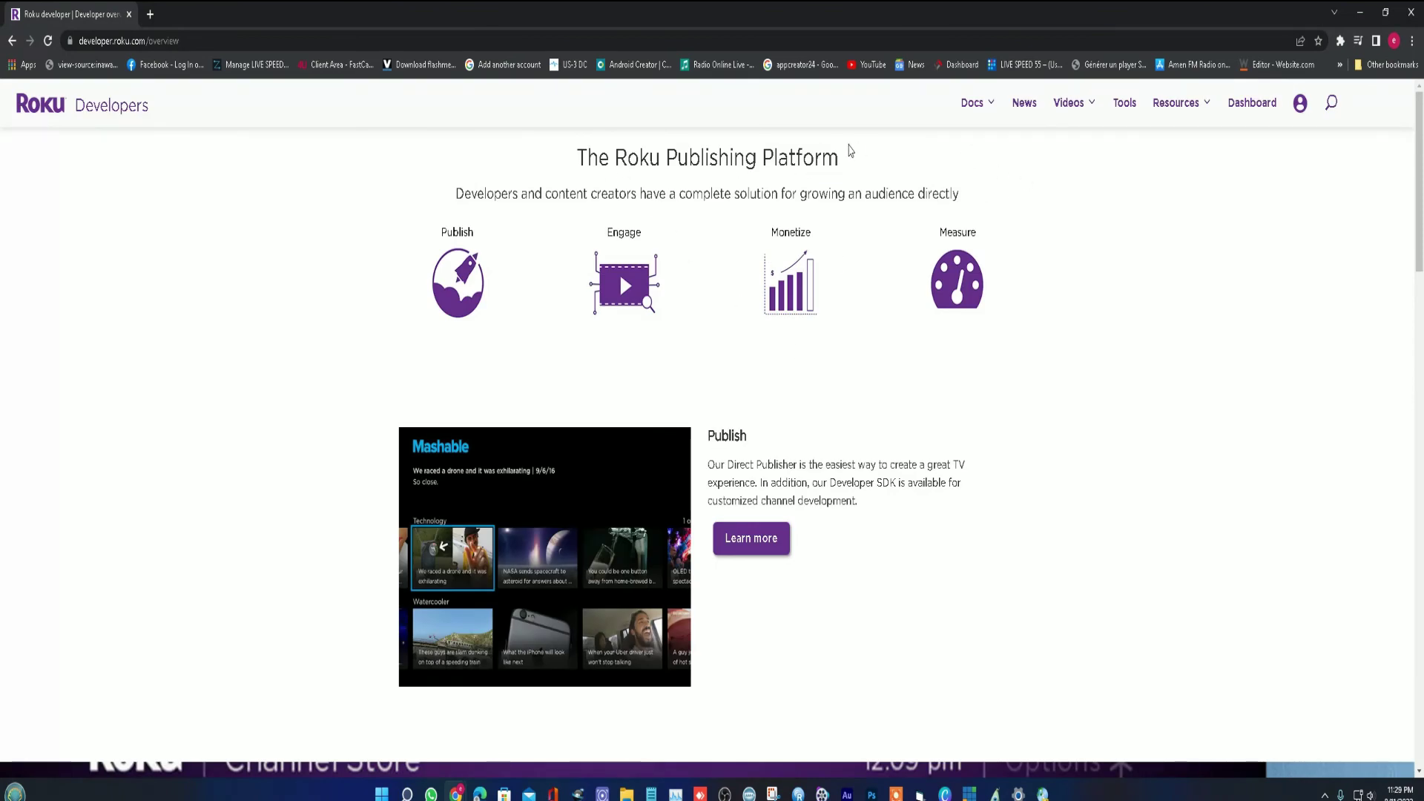
pyautogui.moveTo(849, 157); pyautogui.dragTo(579, 158)
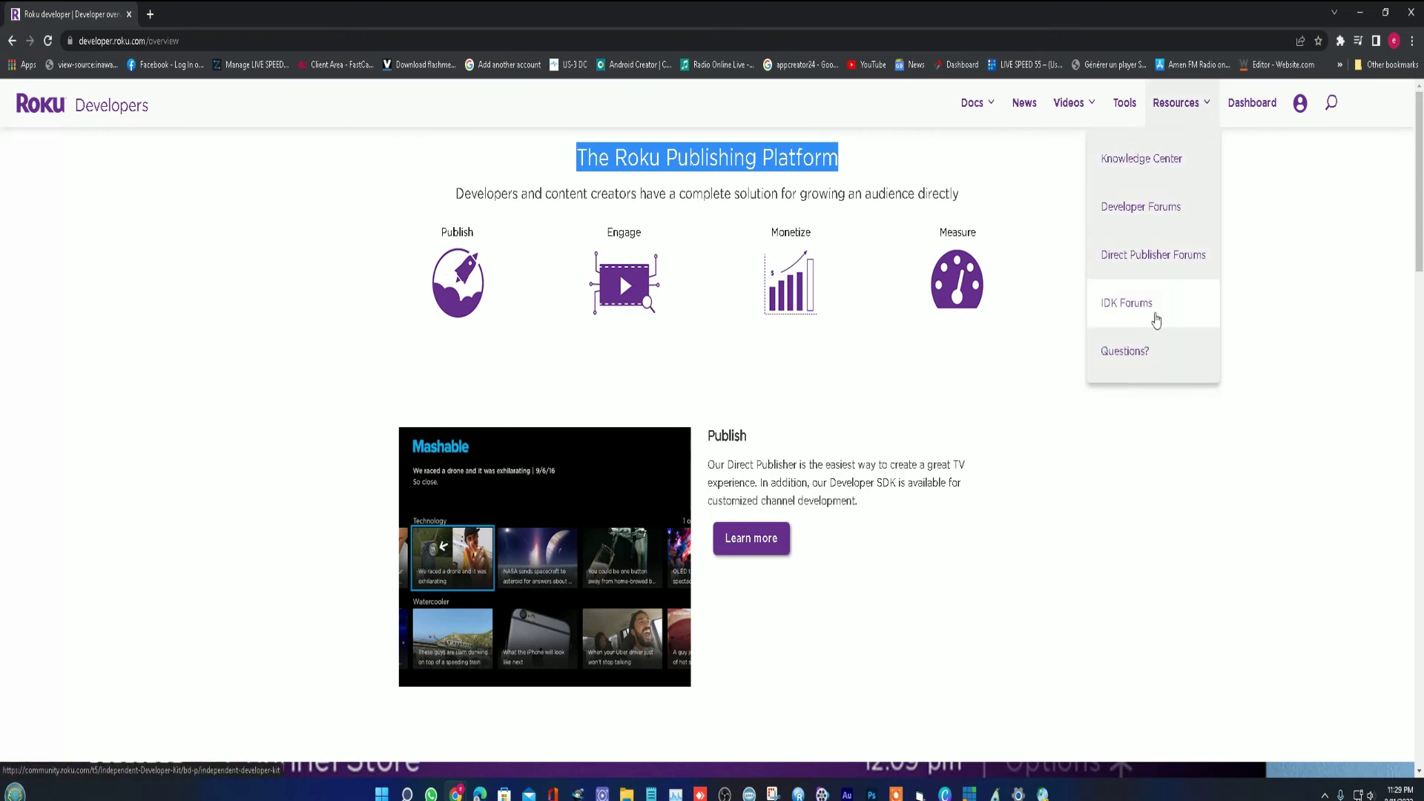
pyautogui.moveTo(1299, 103)
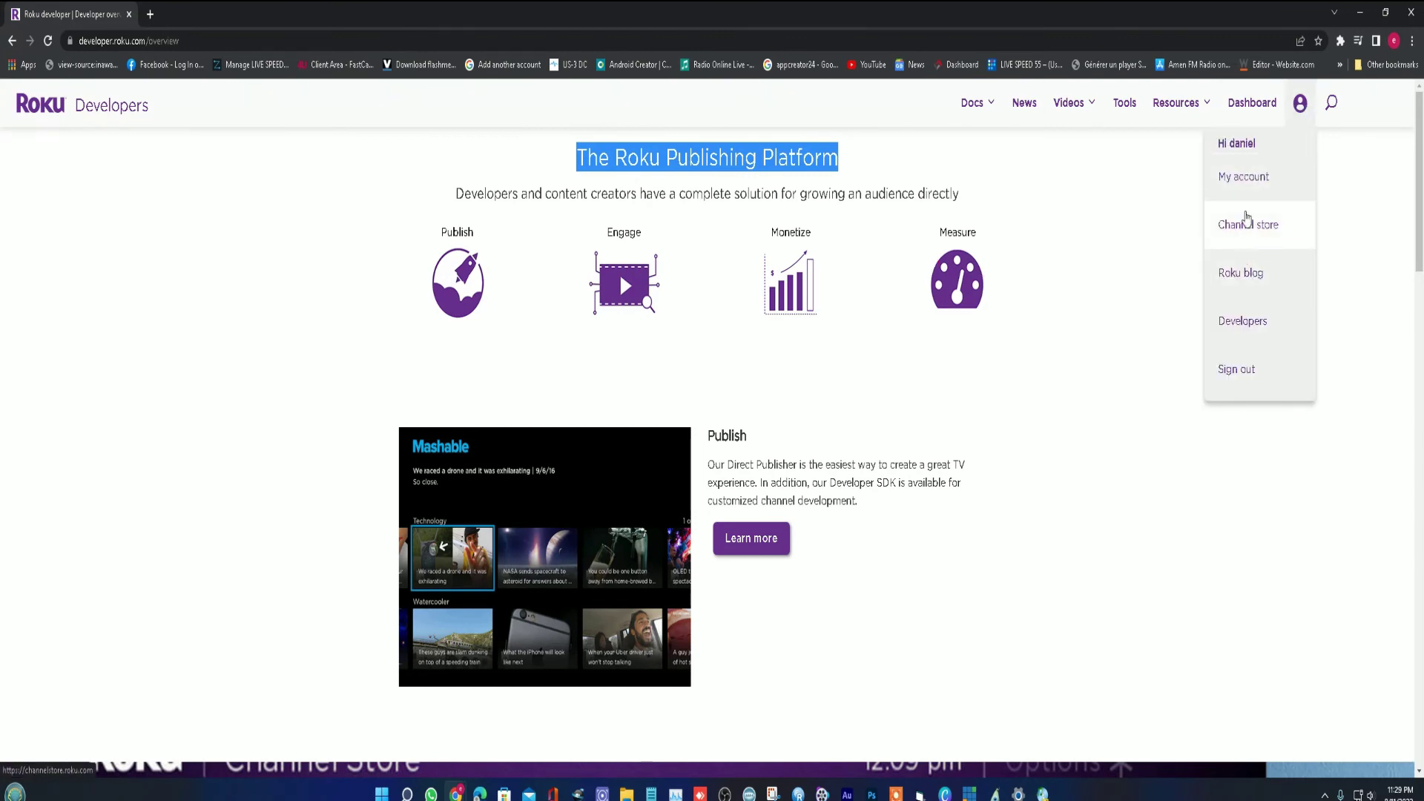
# Go to My account and look over its Account information, PIN and Payment sections
pyautogui.click(1249, 179)
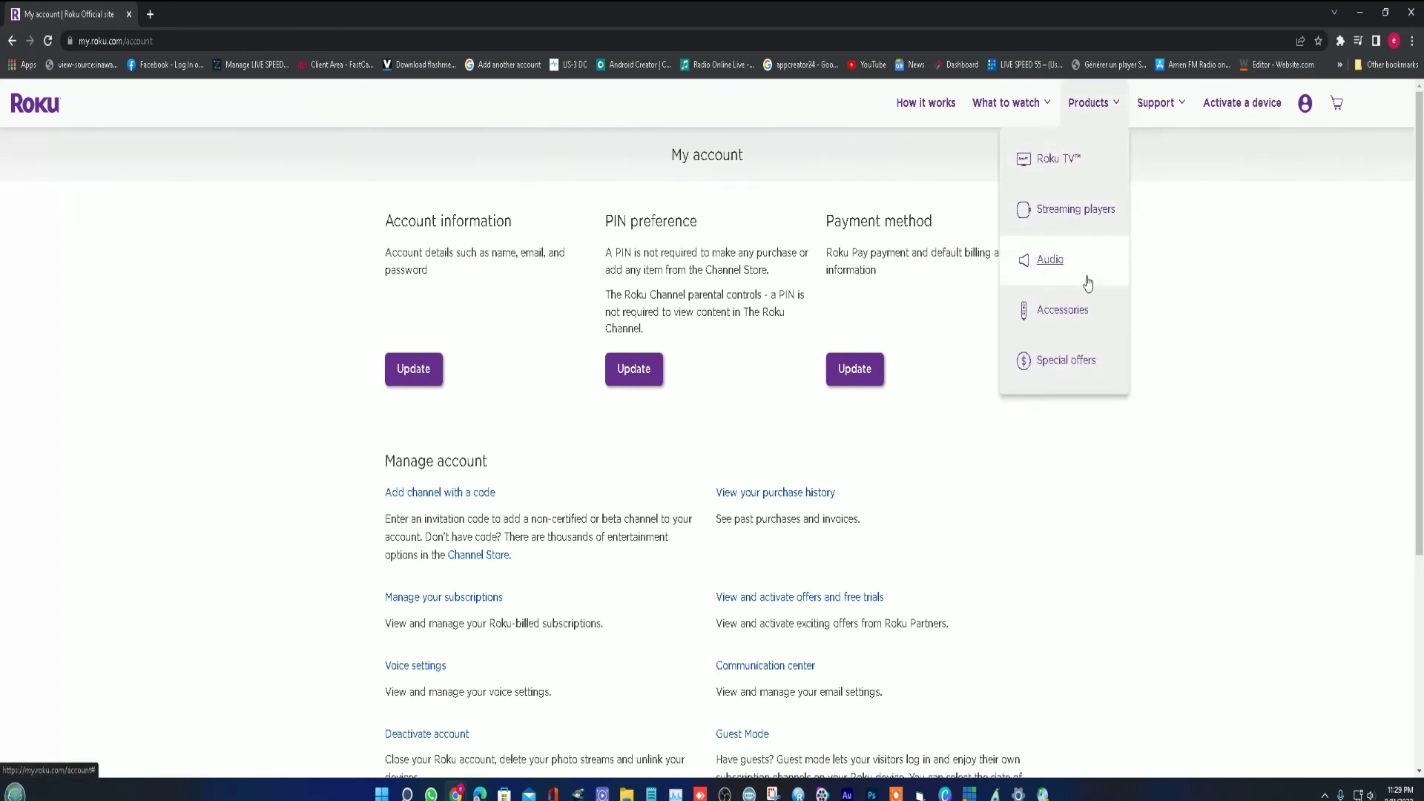
pyautogui.moveTo(1092, 103)
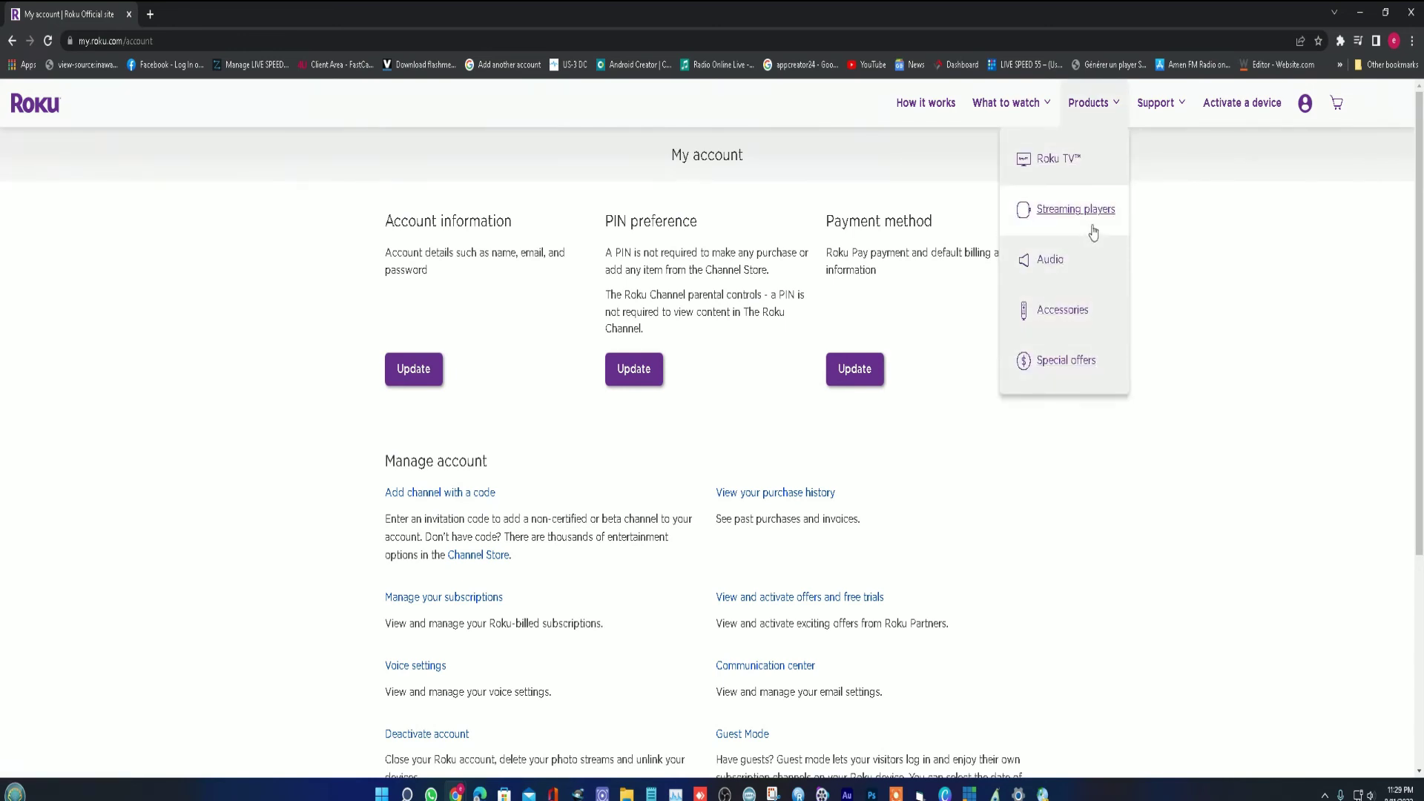
pyautogui.scroll(-5, 906, 572)
pyautogui.scroll(5, 920, 567)
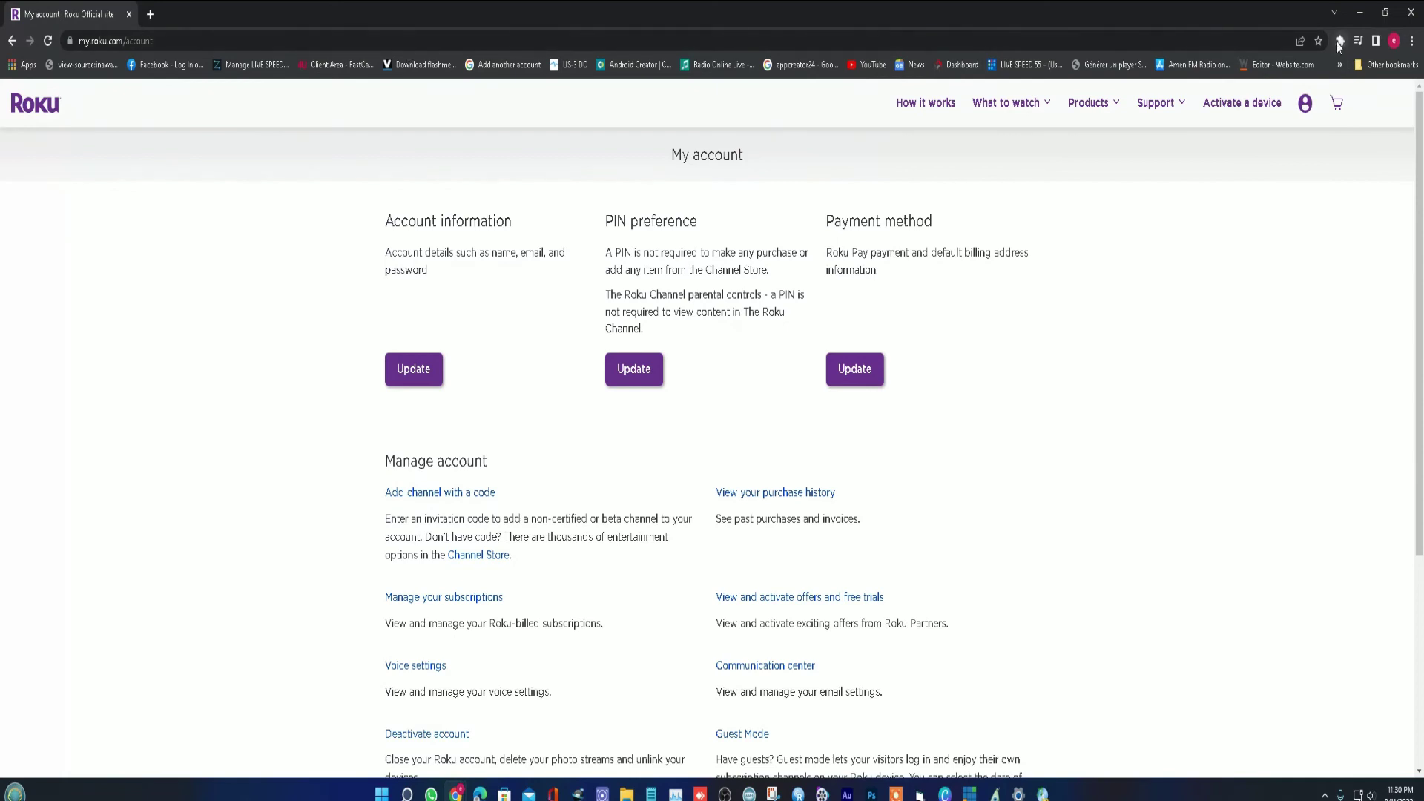
pyautogui.moveTo(1303, 102)
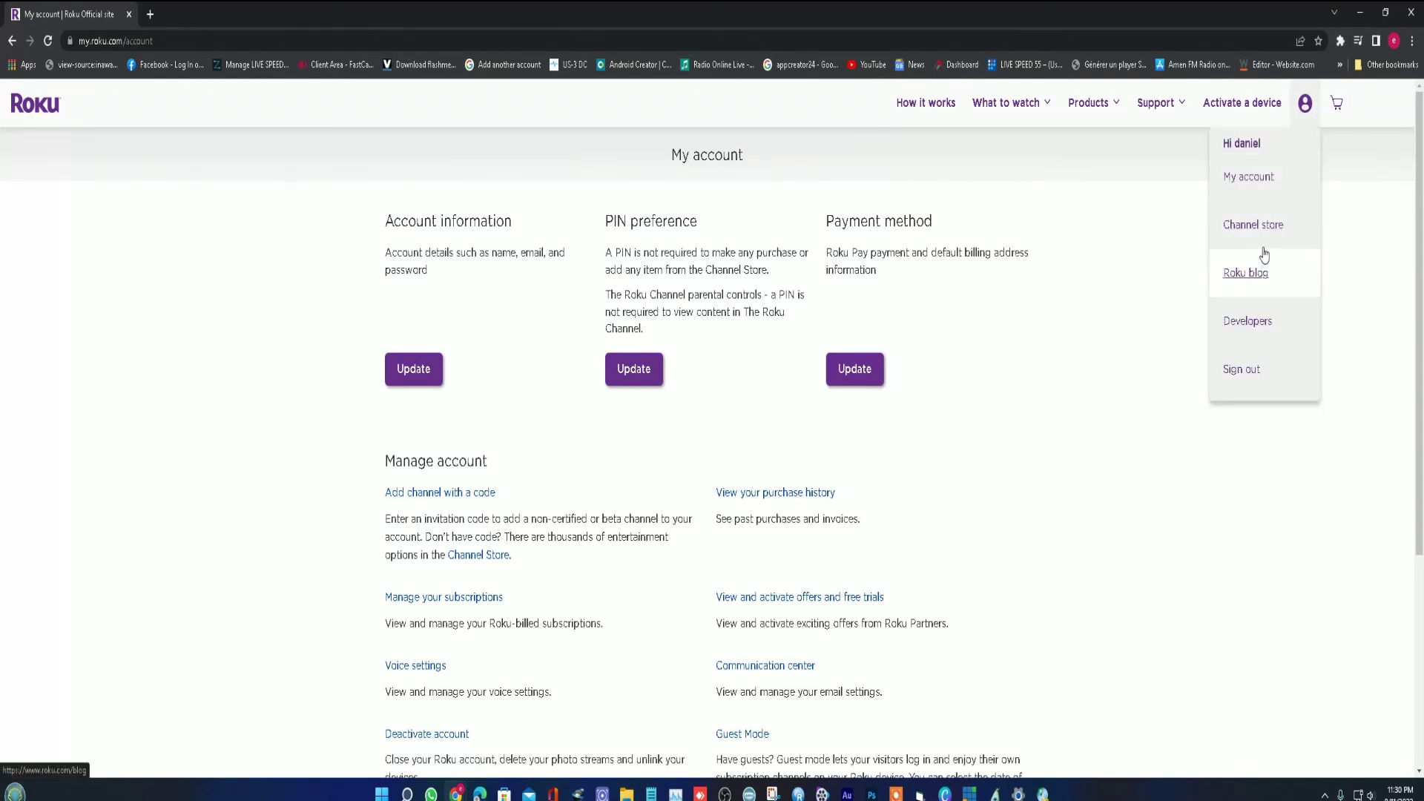
# Open the Channel Store and skim the Featured channel cards
pyautogui.click(1260, 225)
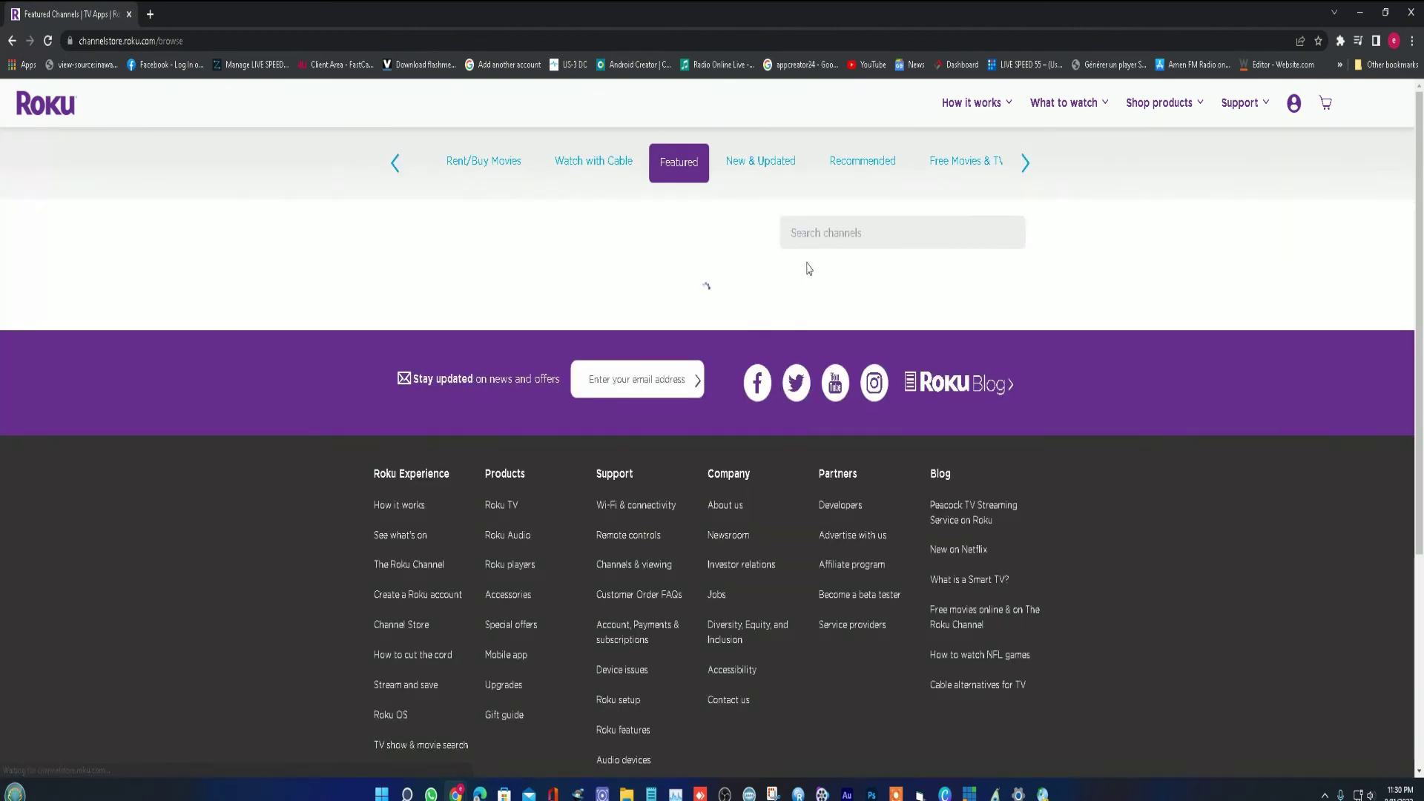
pyautogui.scroll(-3, 860, 304)
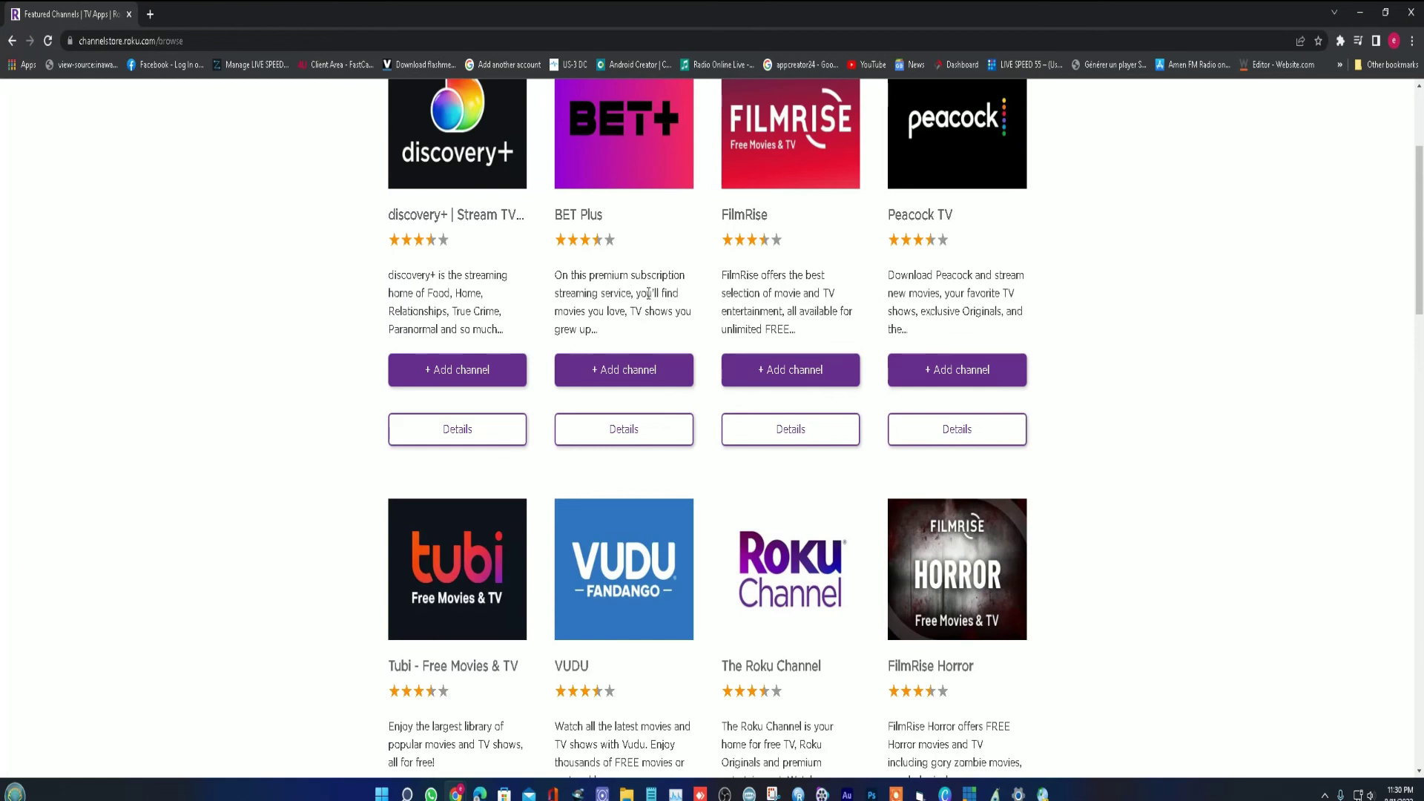
pyautogui.scroll(-3, 860, 333)
pyautogui.scroll(-2, 860, 371)
pyautogui.scroll(-4, 864, 378)
pyautogui.scroll(5, 884, 382)
pyautogui.scroll(6, 884, 383)
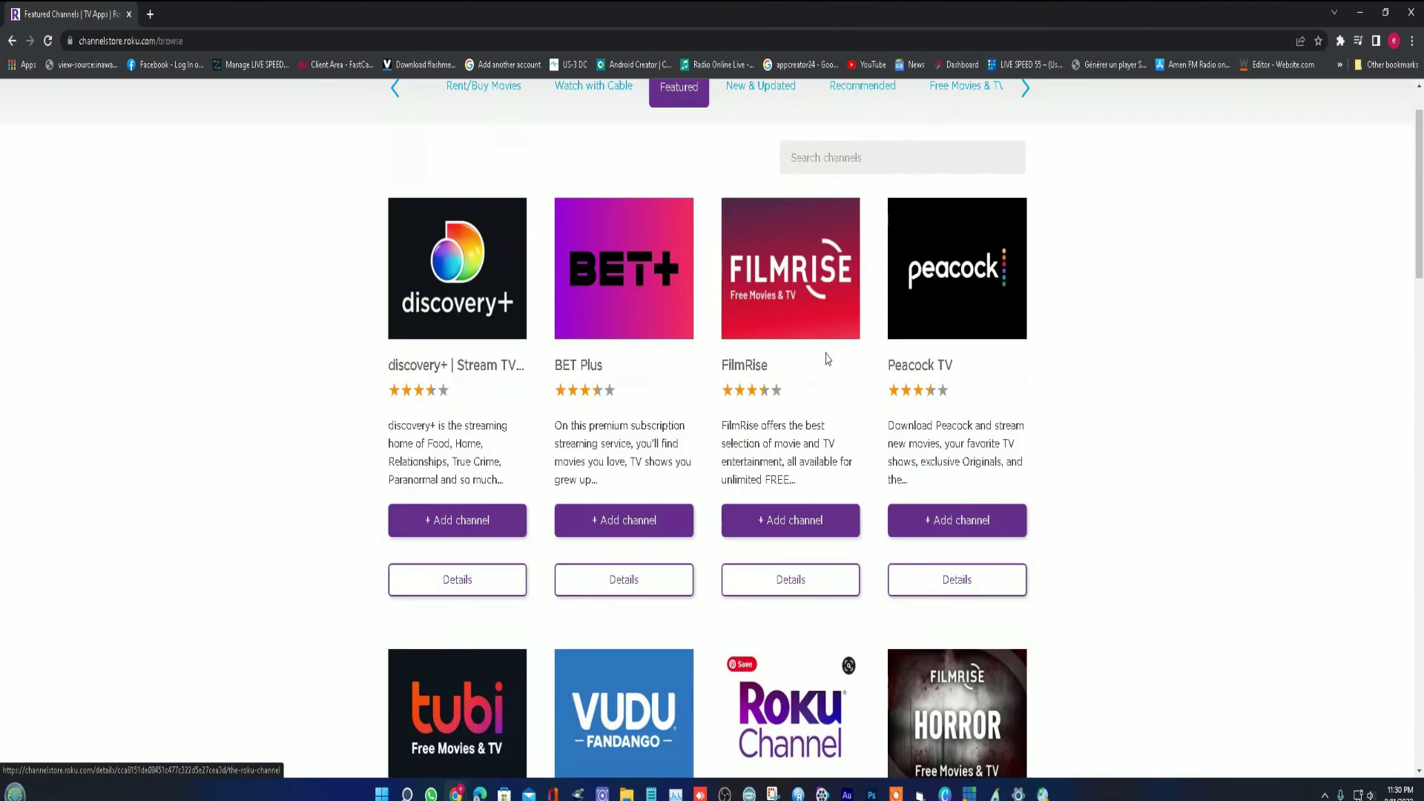
pyautogui.scroll(1, 884, 378)
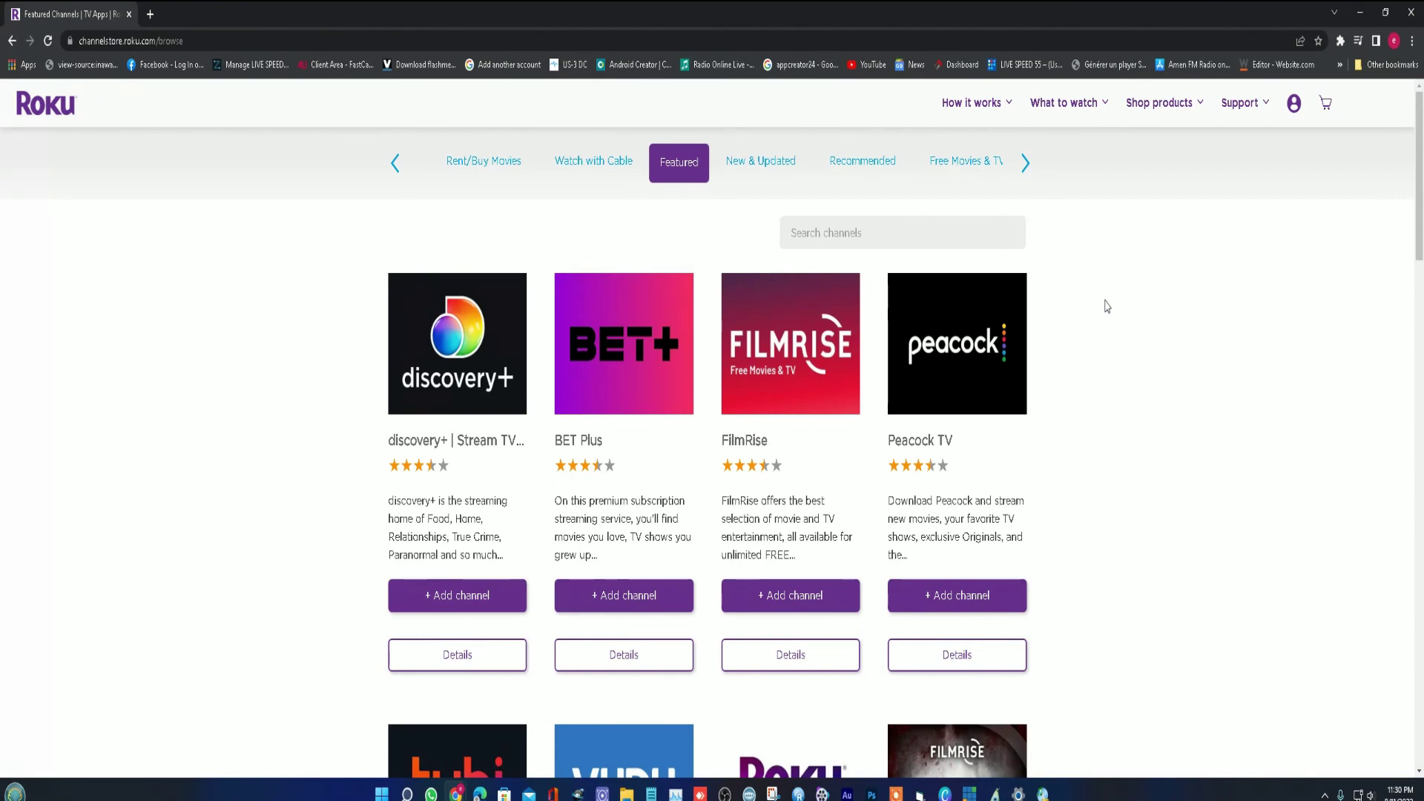
# Scroll further down the Featured grid and back up to discovery+, BET Plus, FilmRise and Peacock TV
pyautogui.scroll(-2, 812, 304)
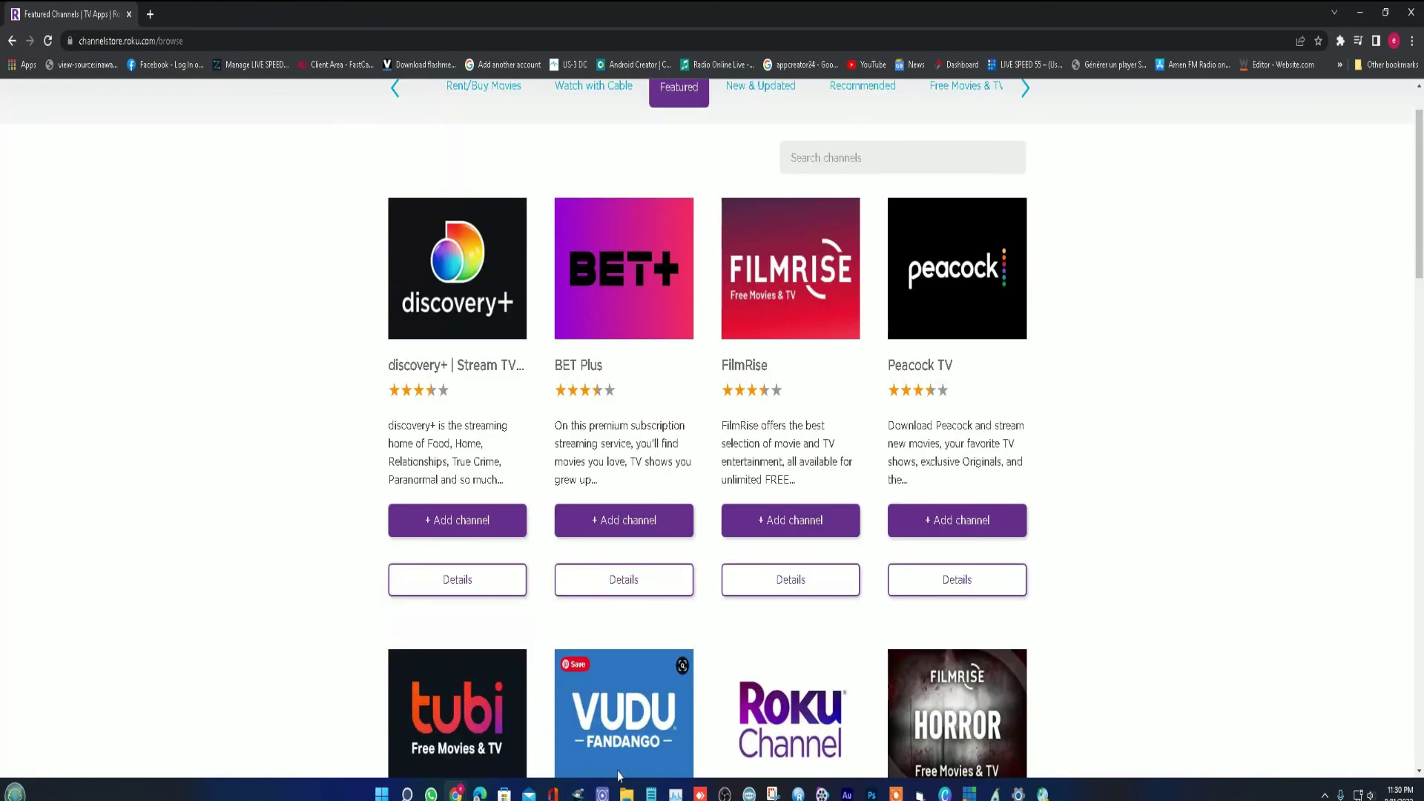
pyautogui.scroll(-4, 801, 540)
pyautogui.scroll(-3, 779, 591)
pyautogui.scroll(-2, 734, 597)
pyautogui.scroll(-4, 686, 605)
pyautogui.scroll(-4, 701, 596)
pyautogui.scroll(-4, 763, 594)
pyautogui.scroll(-1, 741, 601)
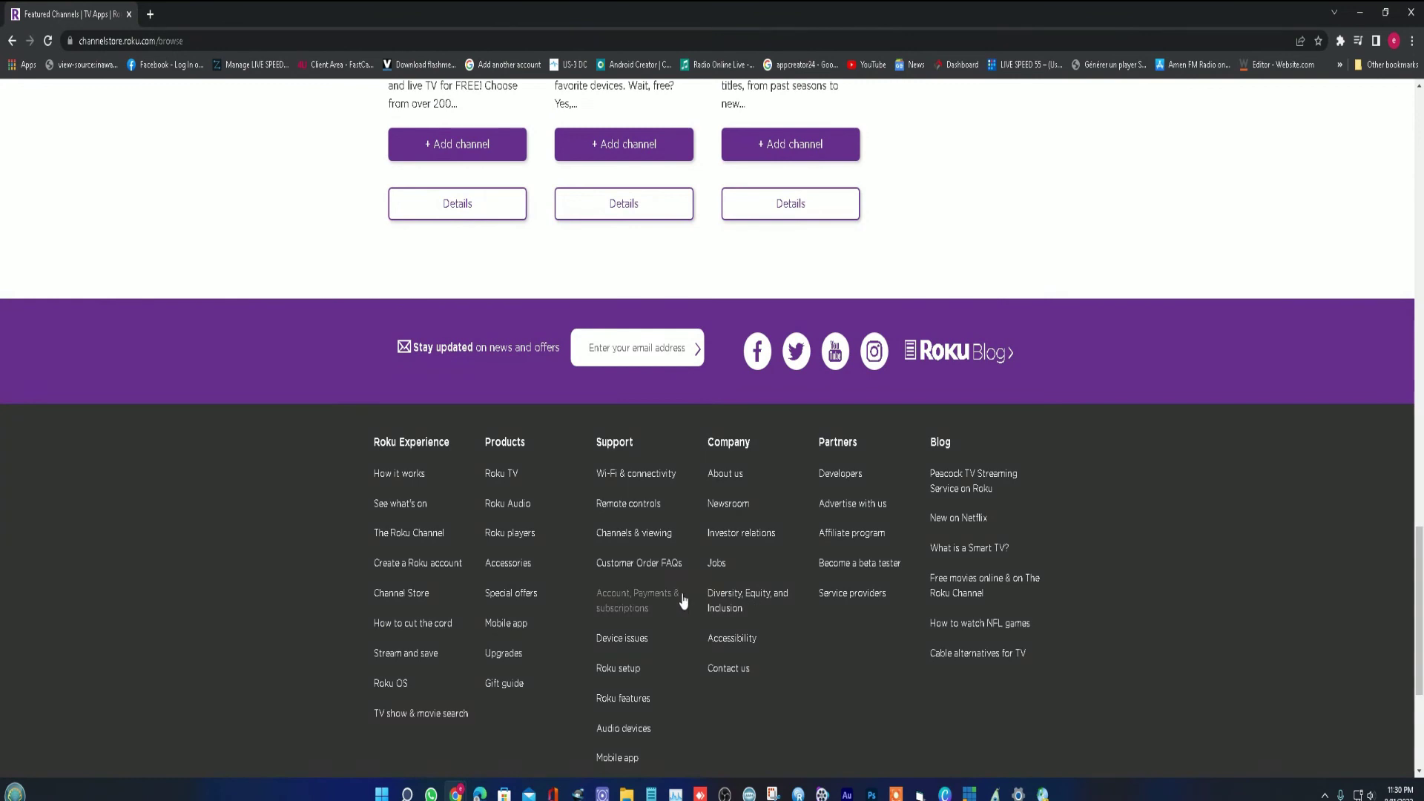
pyautogui.scroll(4, 769, 524)
pyautogui.scroll(6, 769, 524)
pyautogui.scroll(6, 919, 447)
pyautogui.scroll(5, 728, 359)
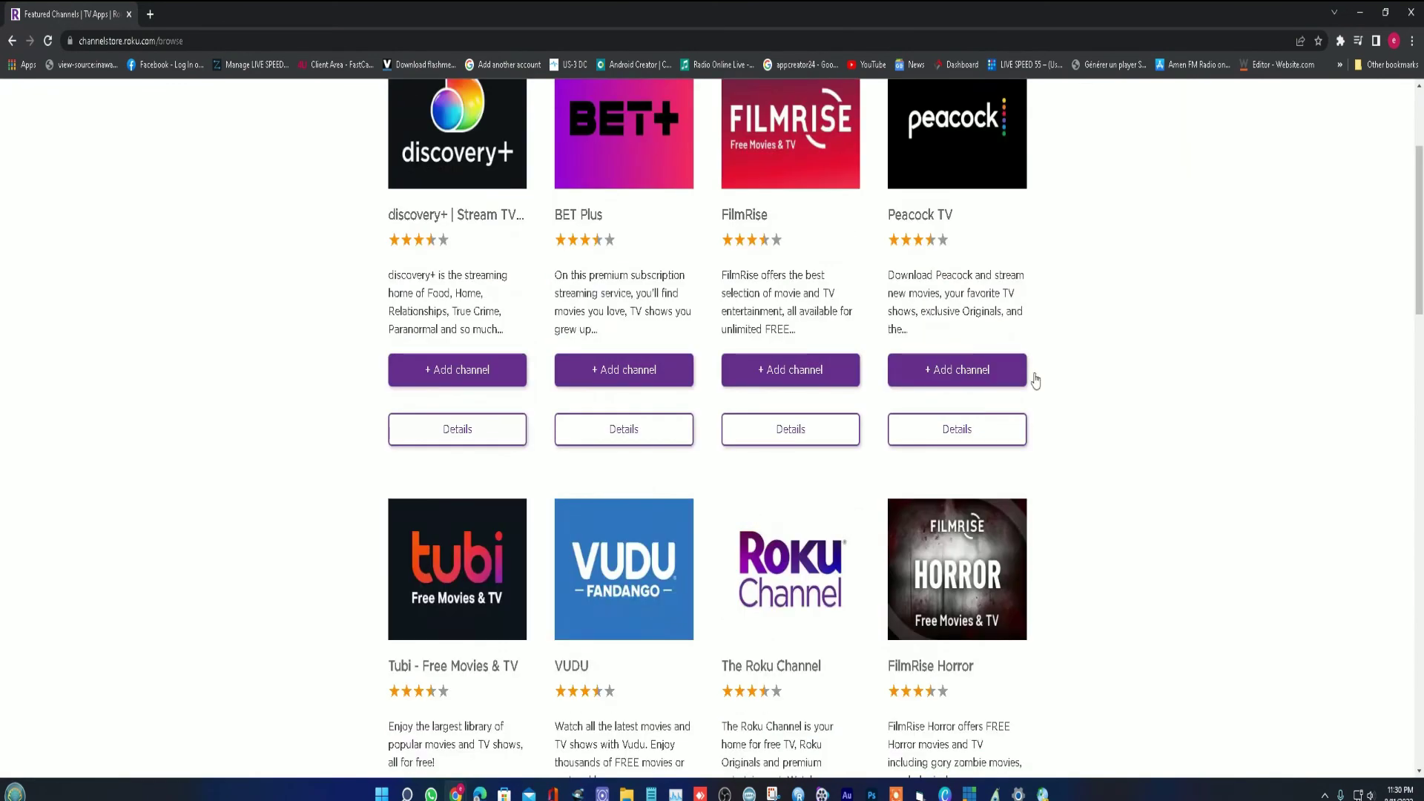
pyautogui.scroll(4, 1033, 375)
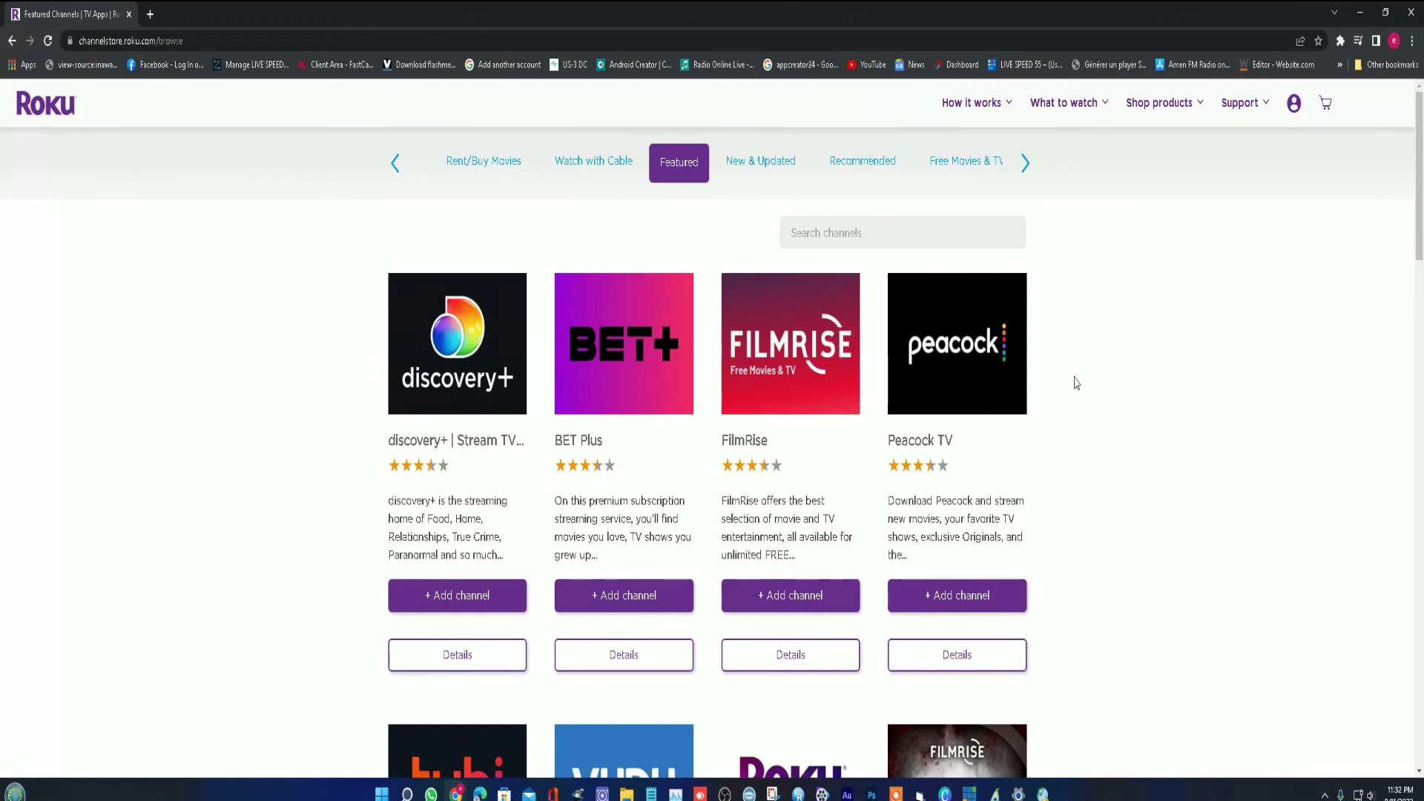
pyautogui.moveTo(789, 122)
pyautogui.scroll(-4, 1071, 499)
pyautogui.scroll(-1, 702, 534)
pyautogui.scroll(-3, 531, 526)
pyautogui.scroll(-3, 795, 448)
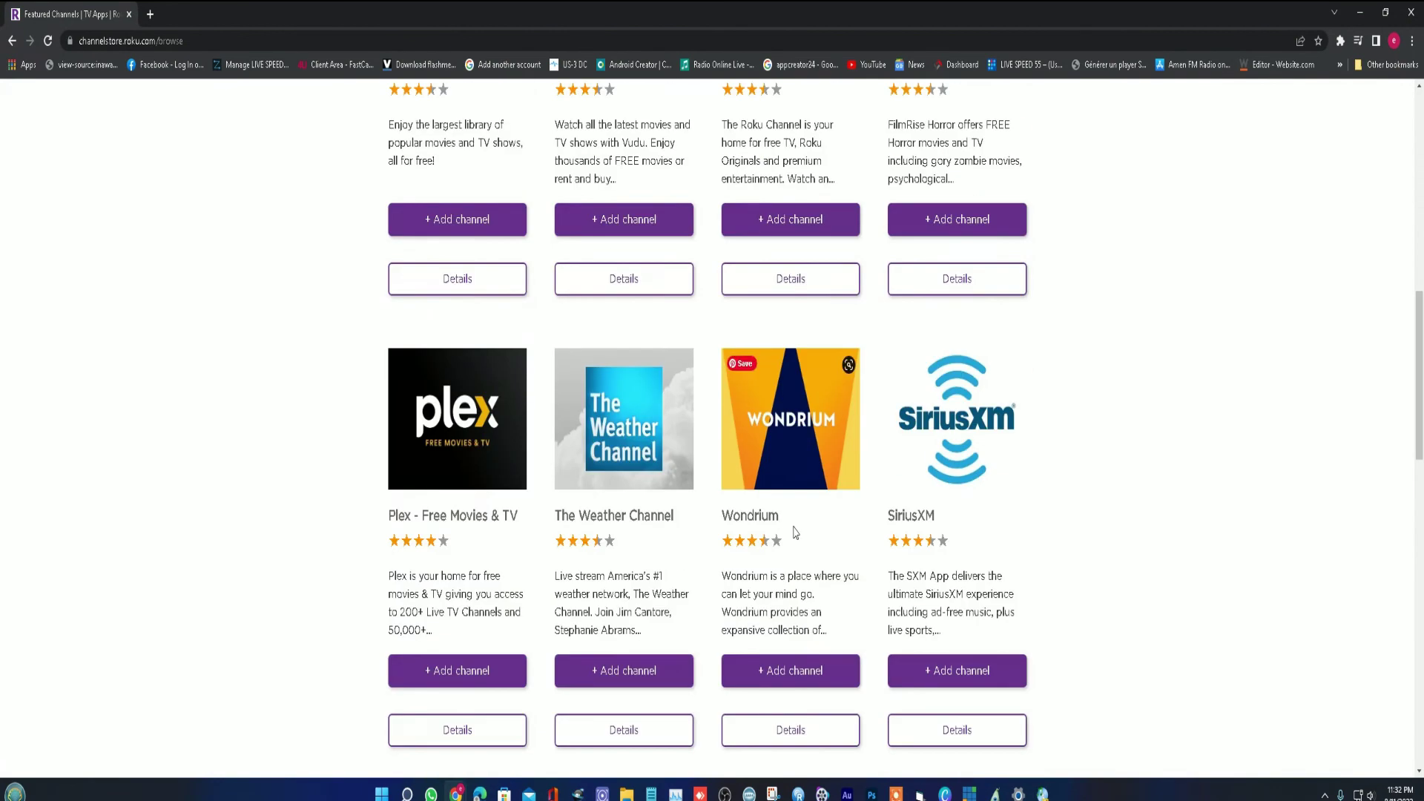
pyautogui.scroll(-4, 1026, 575)
pyautogui.scroll(-3, 960, 585)
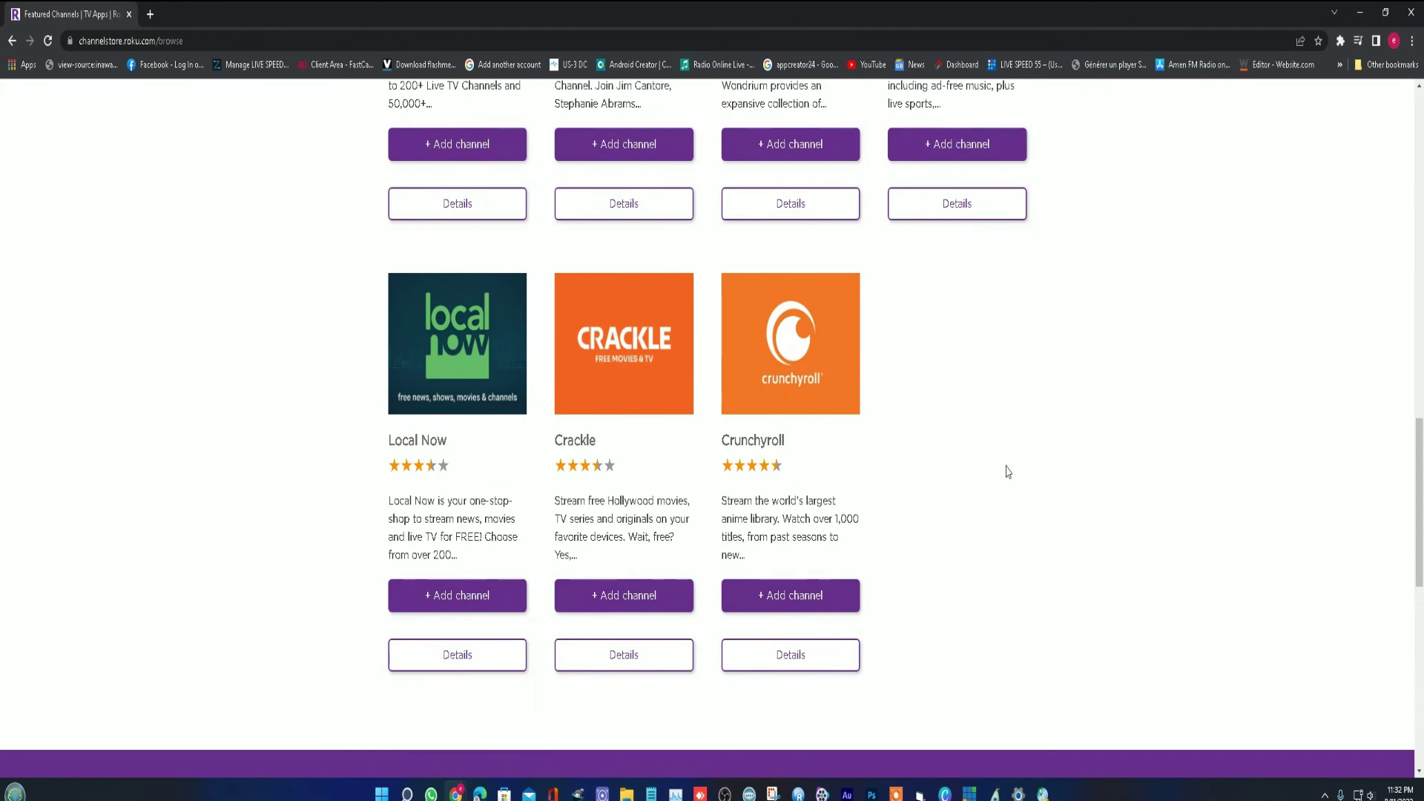
pyautogui.scroll(5, 1004, 475)
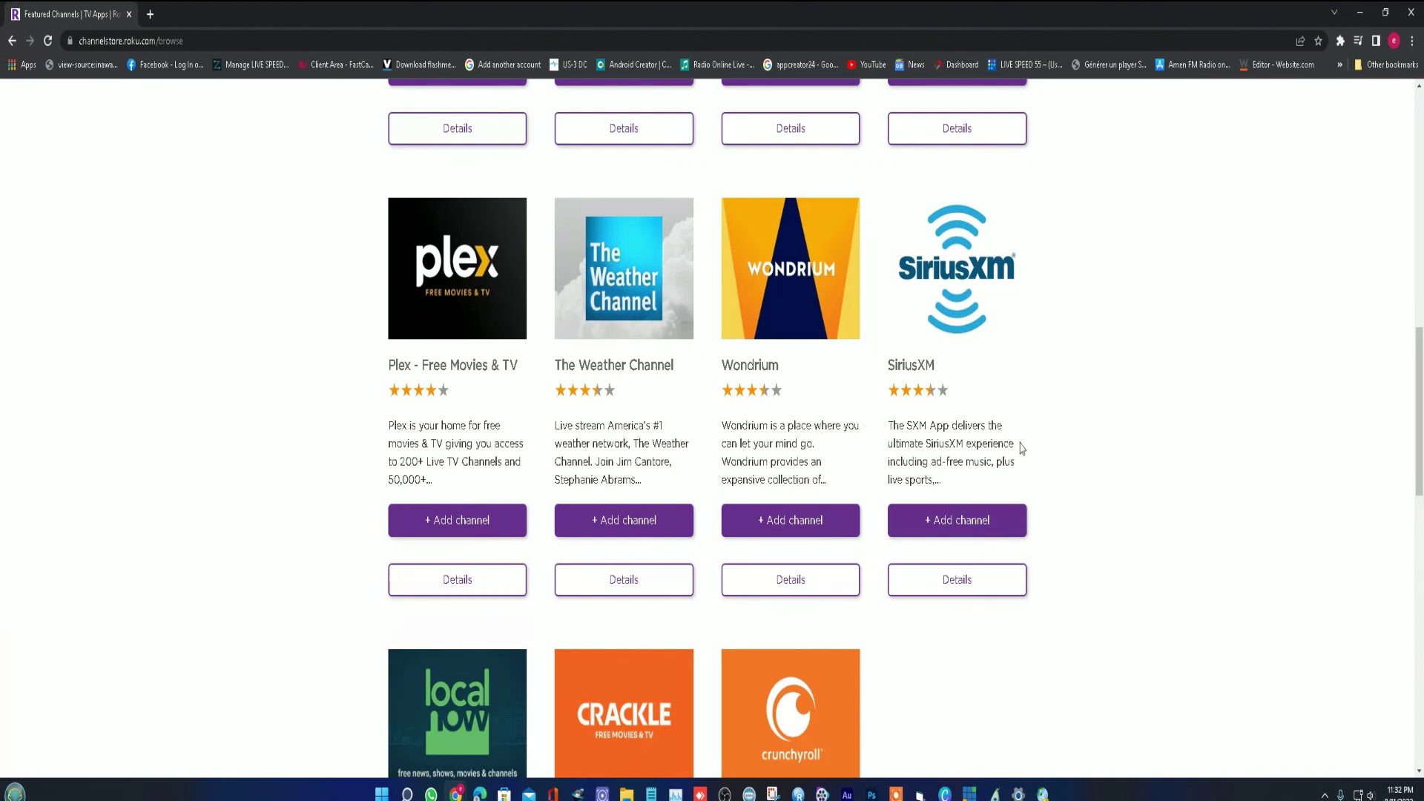
pyautogui.scroll(-1, 1021, 453)
pyautogui.scroll(-4, 1016, 475)
pyautogui.scroll(-1, 993, 493)
pyautogui.scroll(-1, 971, 504)
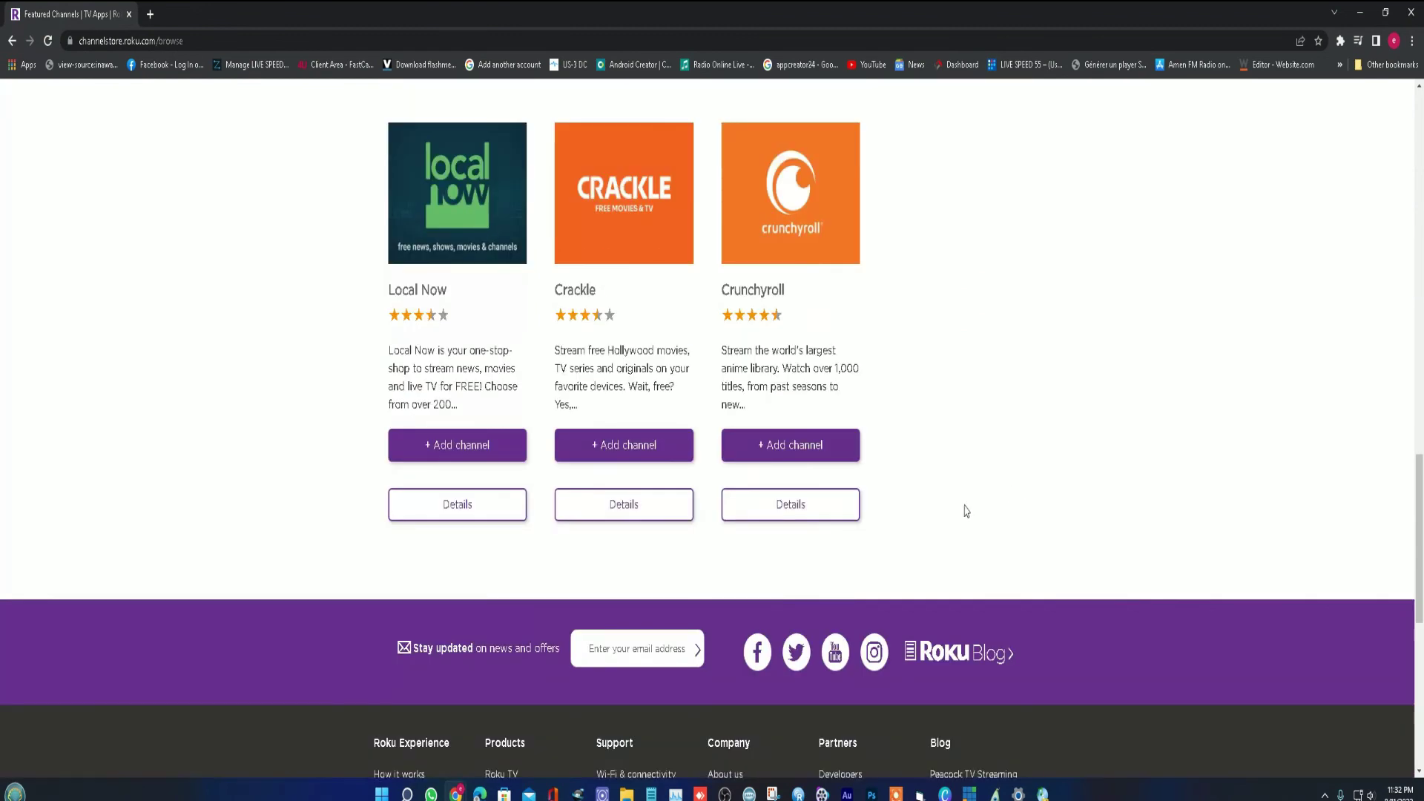
pyautogui.scroll(-2, 966, 511)
pyautogui.scroll(5, 936, 469)
pyautogui.scroll(3, 1102, 447)
pyautogui.scroll(5, 1101, 447)
pyautogui.scroll(5, 1100, 445)
pyautogui.scroll(5, 1090, 423)
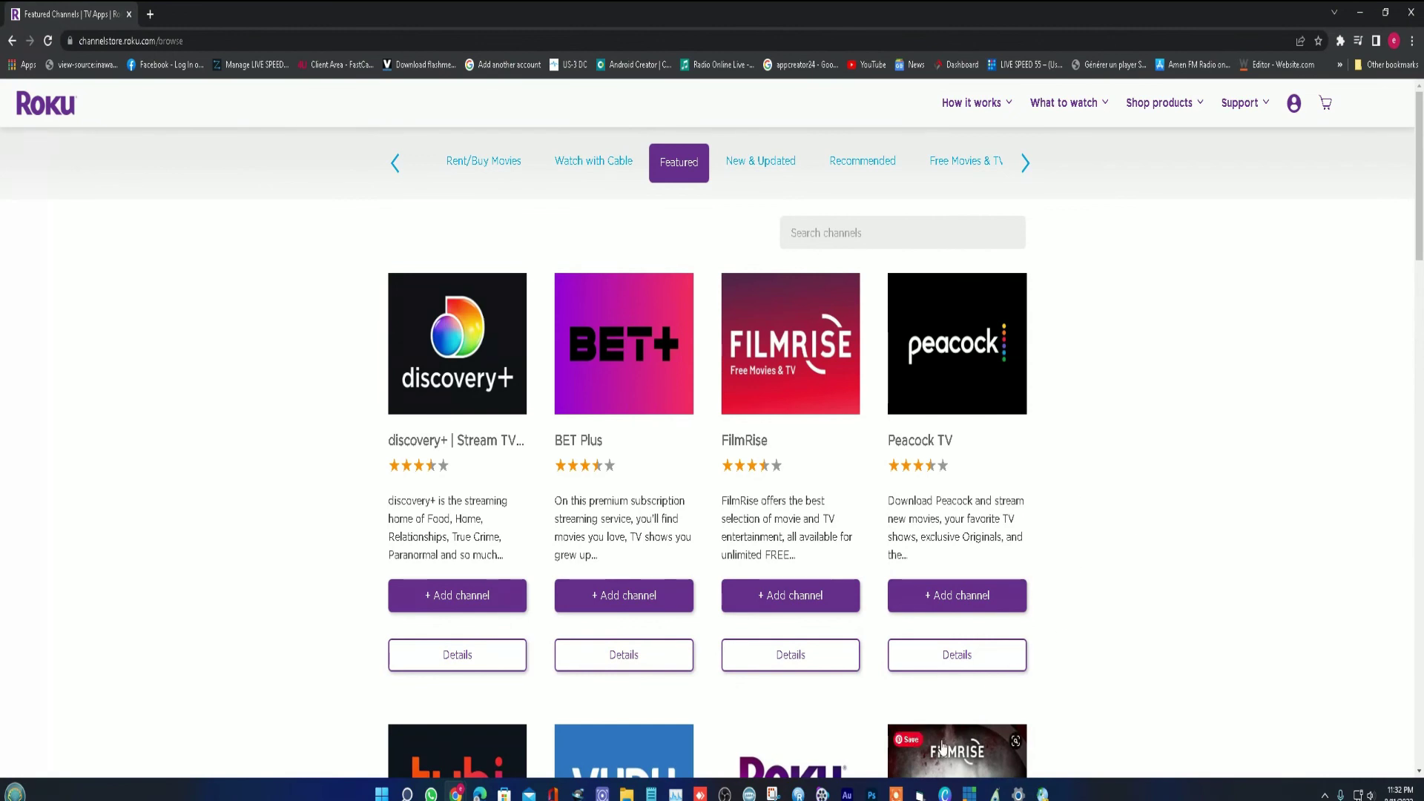
pyautogui.click(896, 792)
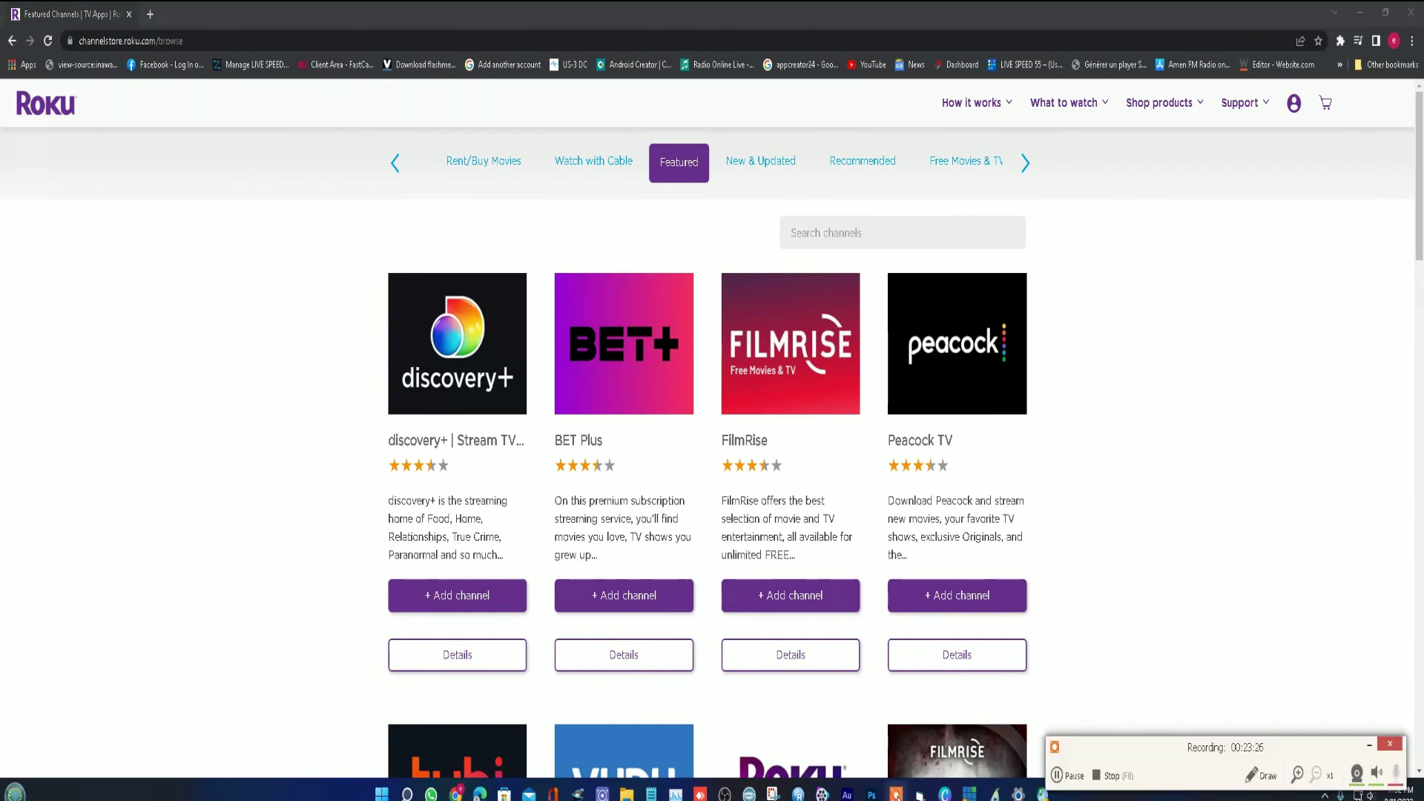